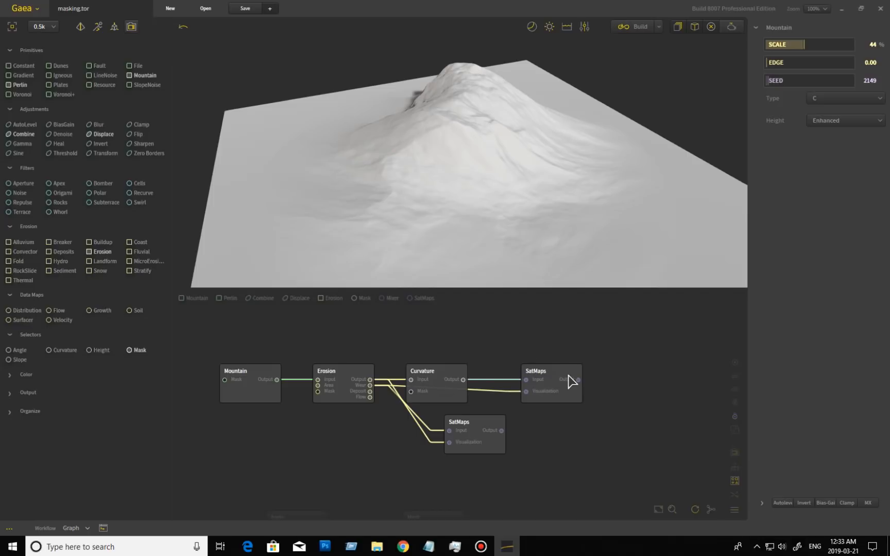
After checking Erosion, preview the eroded mountain coloured by the lower SatMaps node and orbit it
click(361, 379)
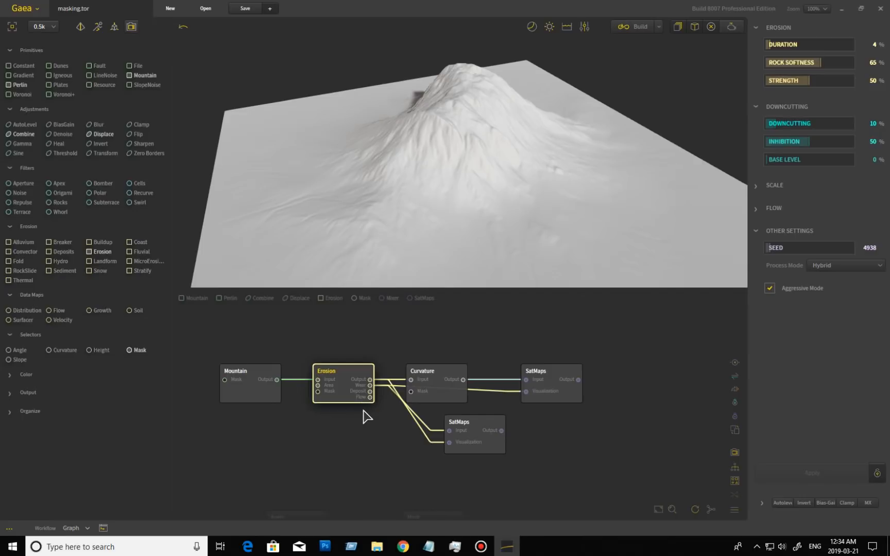
click(477, 424)
drag(552, 236, 530, 239)
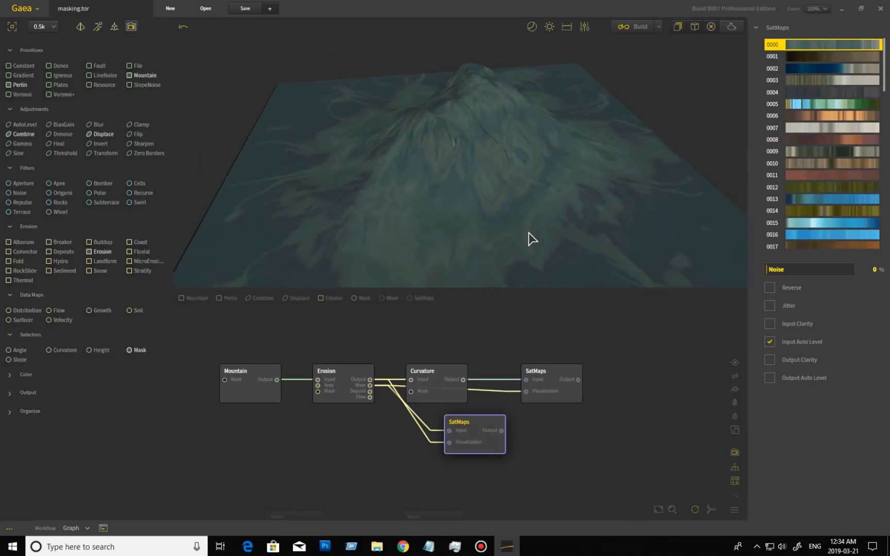
View the Curvature mask, then the olive-yellow terrain from the Curvature-fed SatMaps (map 0014)
click(346, 378)
click(436, 376)
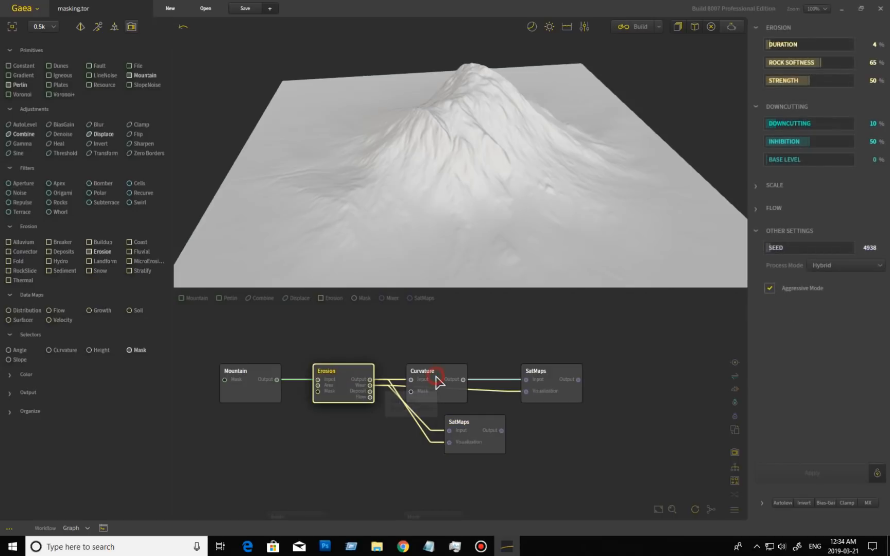
mouse_move(532, 233)
mouse_down()
mouse_move(511, 199)
mouse_move(420, 221)
mouse_move(532, 230)
mouse_up()
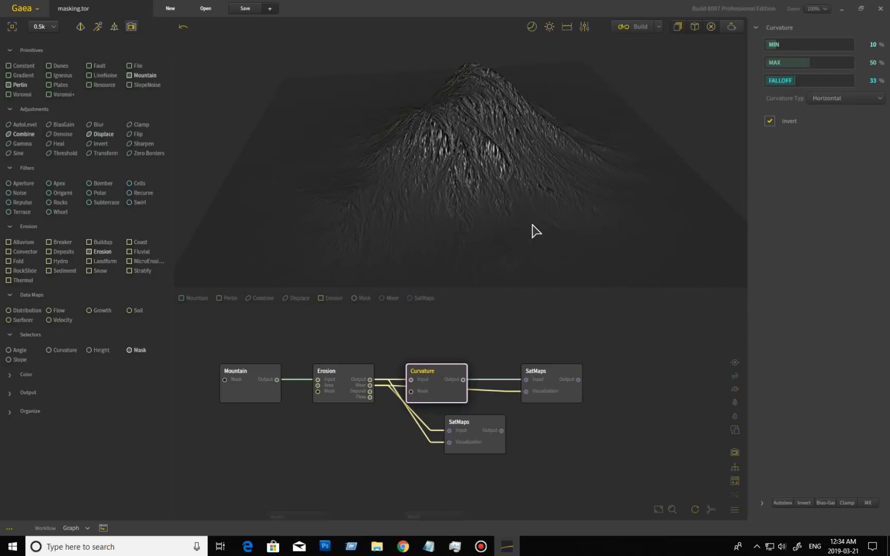
click(564, 380)
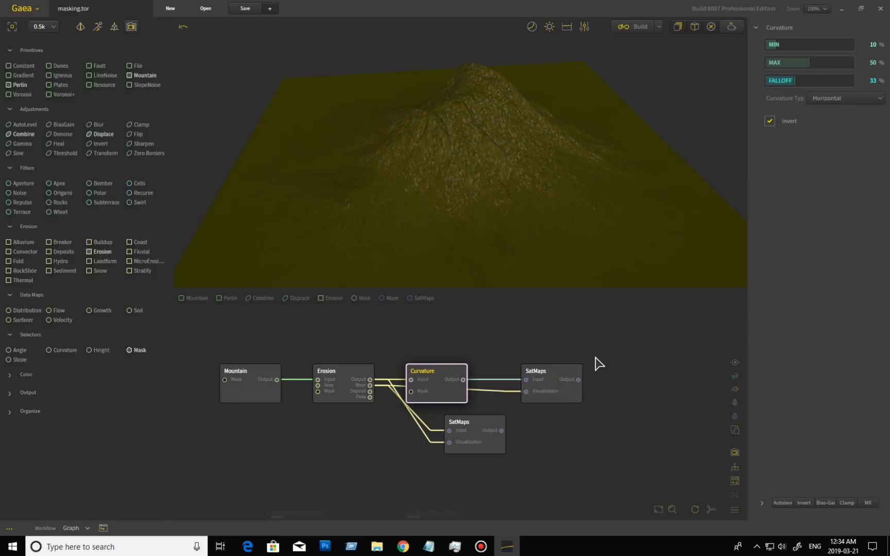
drag(574, 216, 554, 231)
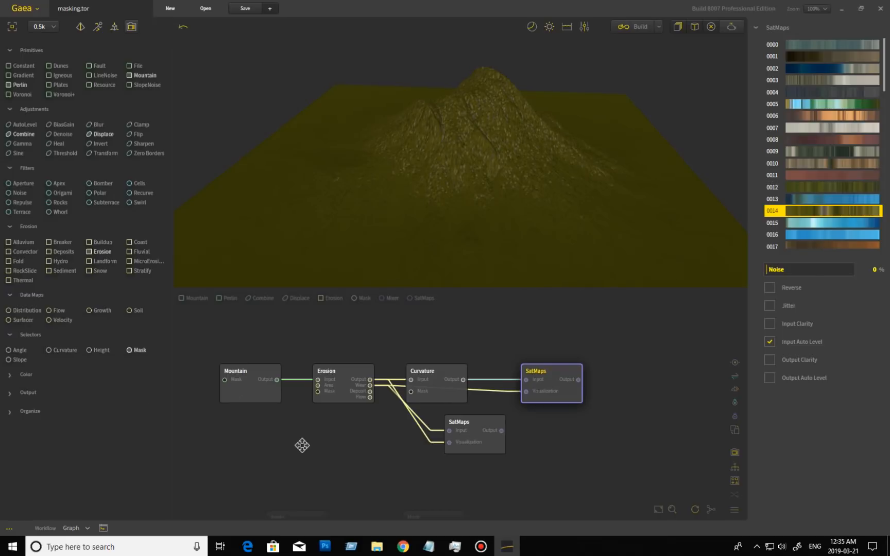
Frame the Gradient–Angle chain and view the Angle mask over the radial Gradient cone from above
middle_drag(302, 445, 341, 323)
middle_drag(432, 465, 496, 411)
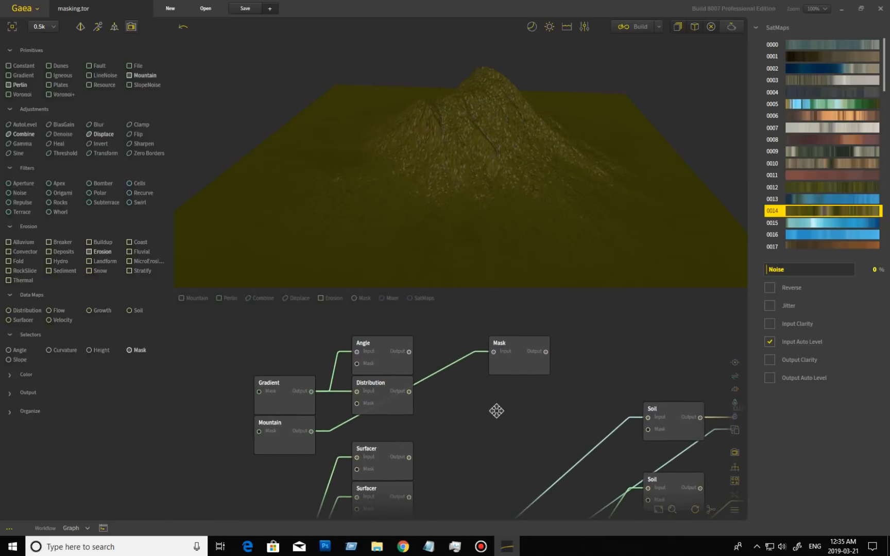
click(294, 394)
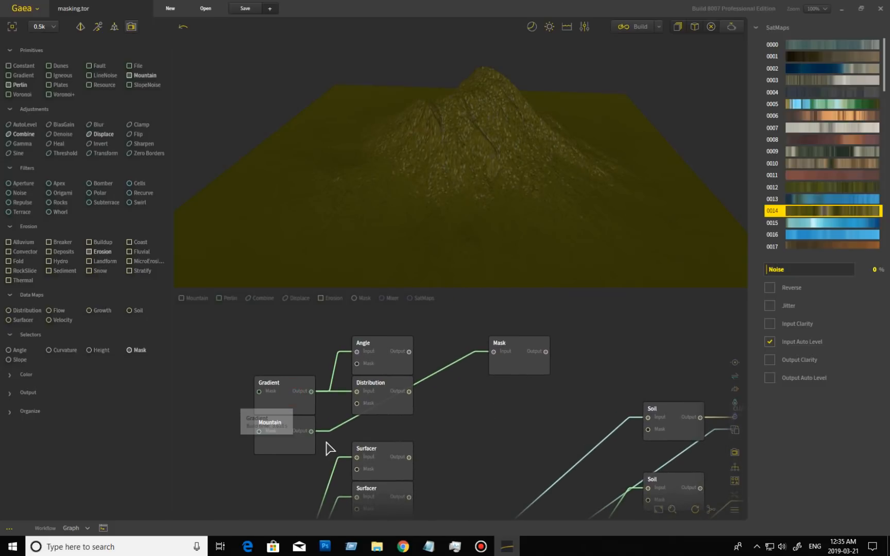
click(393, 364)
drag(389, 235, 521, 174)
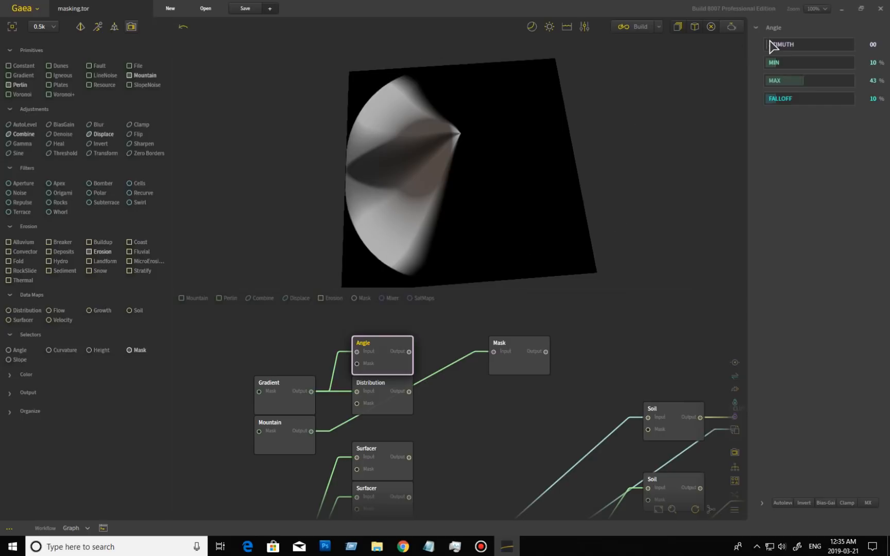
Try several Angle slider values, settling on azimuth 0, Min 0%, Max 17%, Falloff 19%
click(795, 48)
click(828, 46)
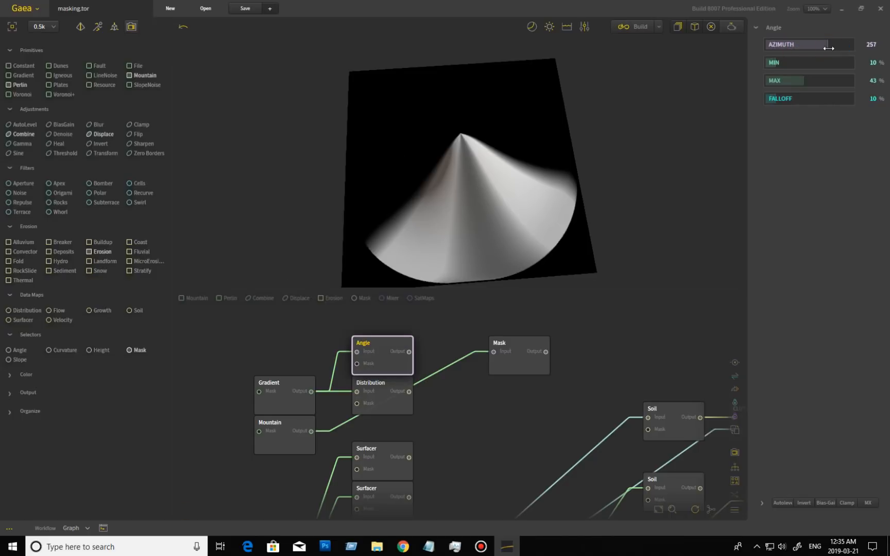
drag(828, 48, 718, 58)
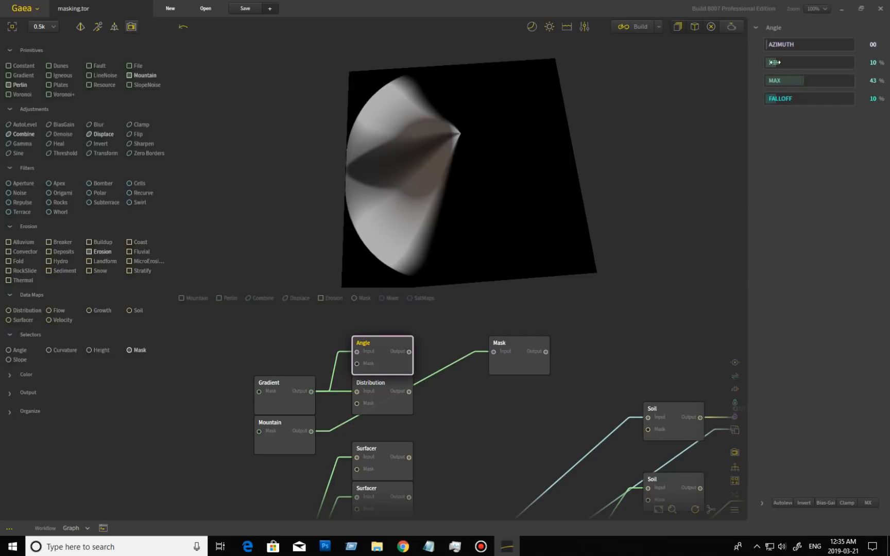
drag(769, 62, 797, 63)
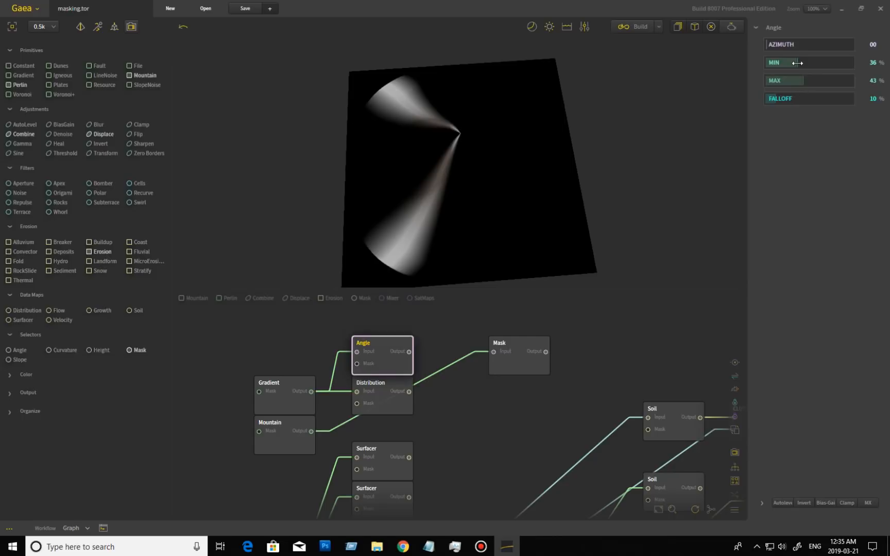
drag(797, 63, 722, 72)
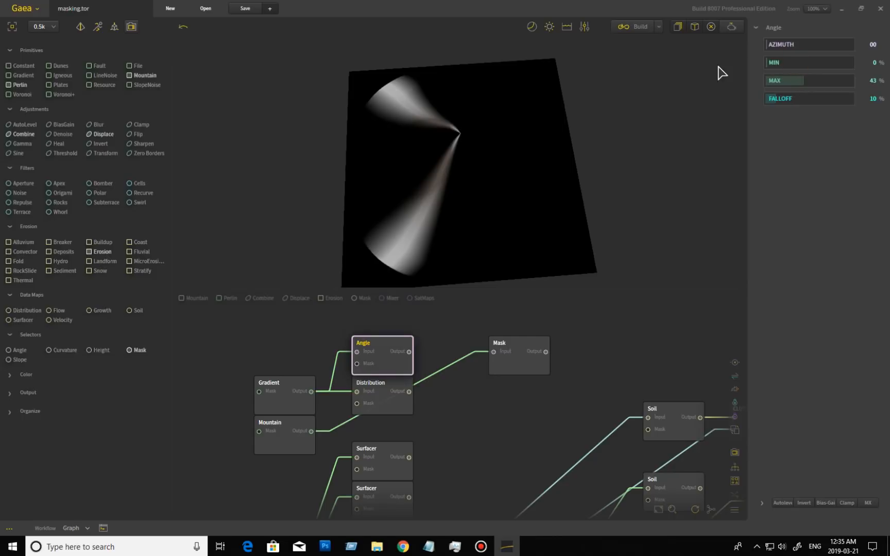
click(818, 81)
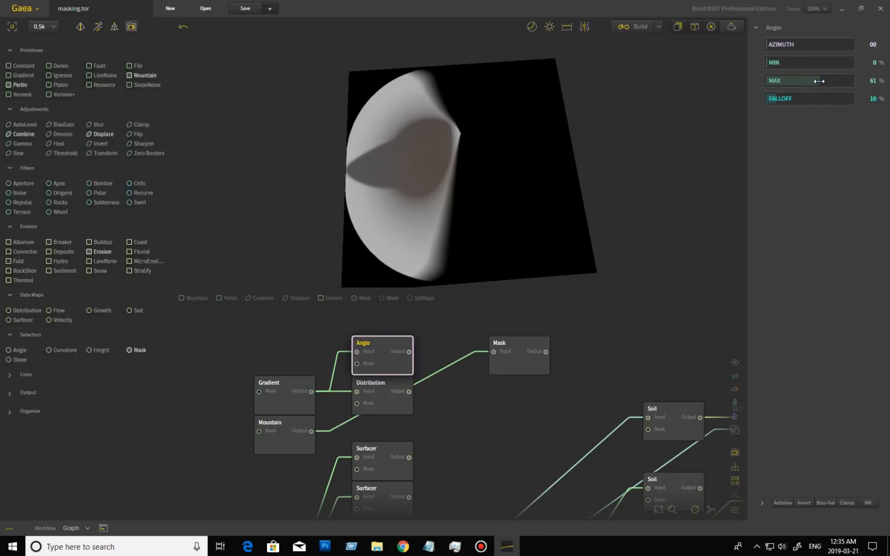
drag(811, 83, 801, 81)
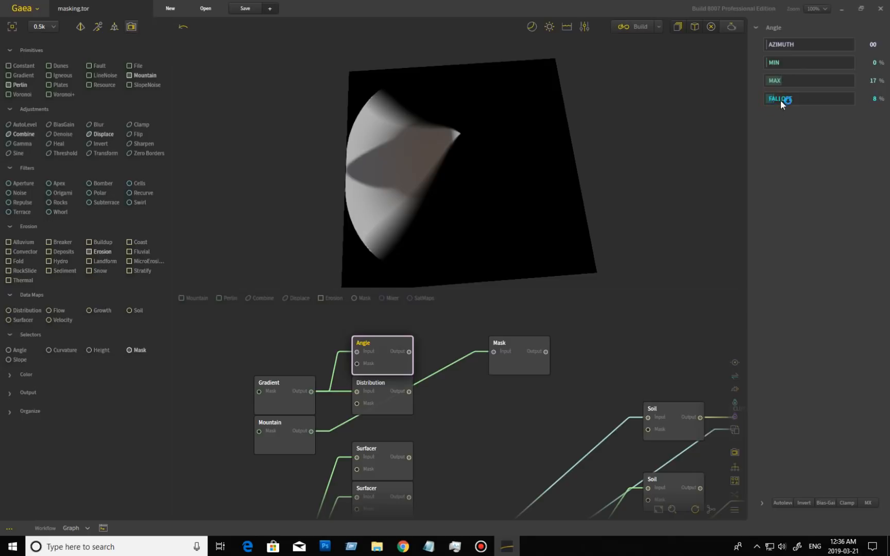
drag(790, 100, 808, 99)
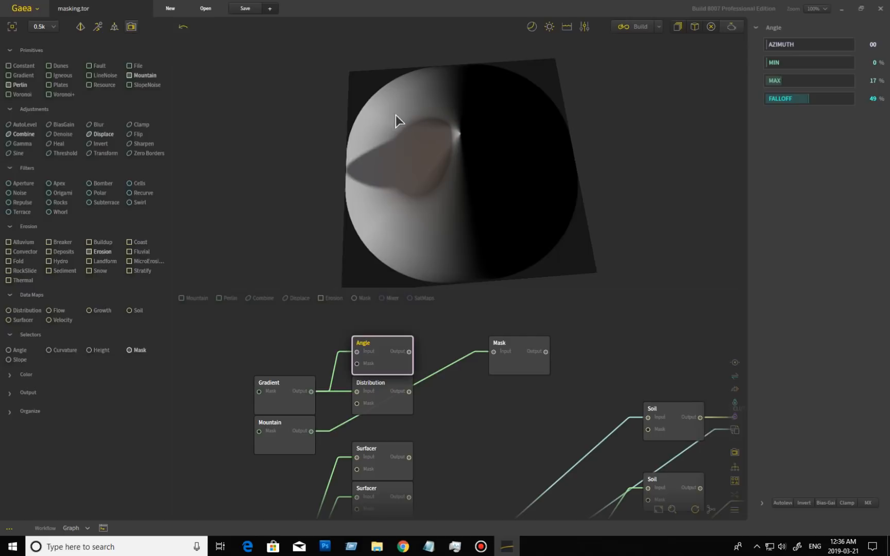
drag(809, 99, 769, 102)
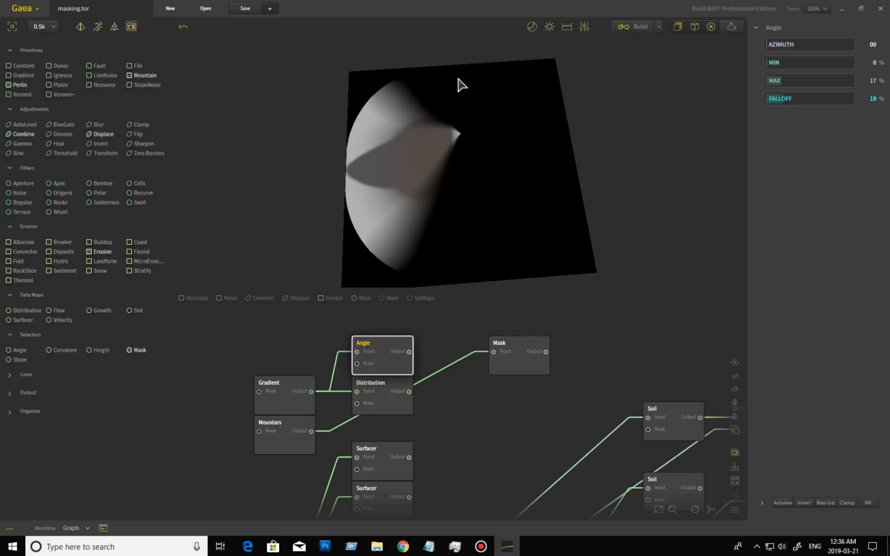
drag(452, 188, 463, 225)
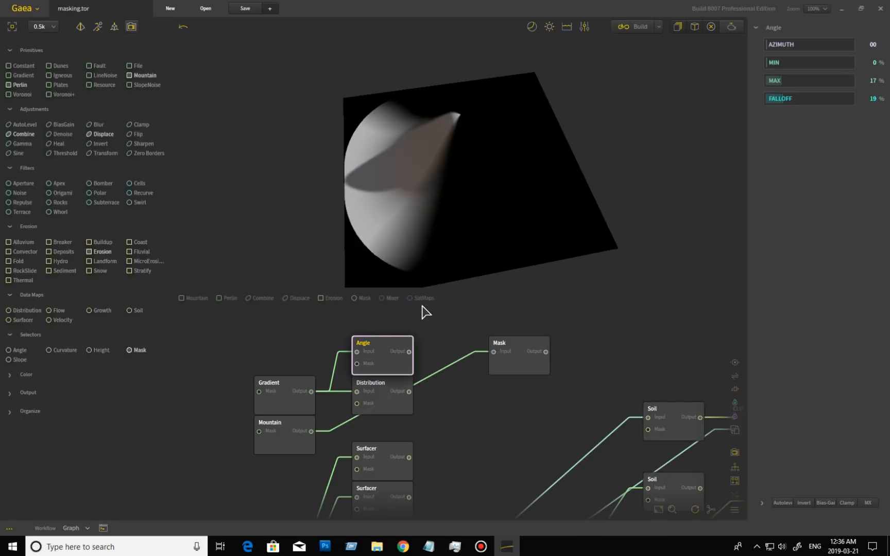
Pan across the graph and preview the second Angle node's mask on the terrain
middle_drag(469, 435, 455, 321)
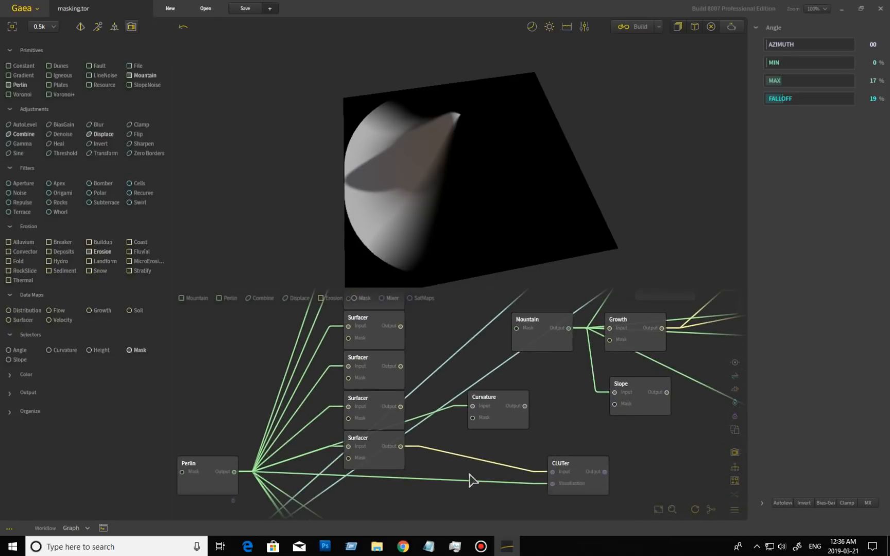
middle_drag(474, 480, 453, 344)
middle_drag(455, 433, 461, 293)
mouse_move(410, 472)
middle_down()
mouse_move(442, 404)
mouse_move(440, 418)
middle_up()
click(409, 440)
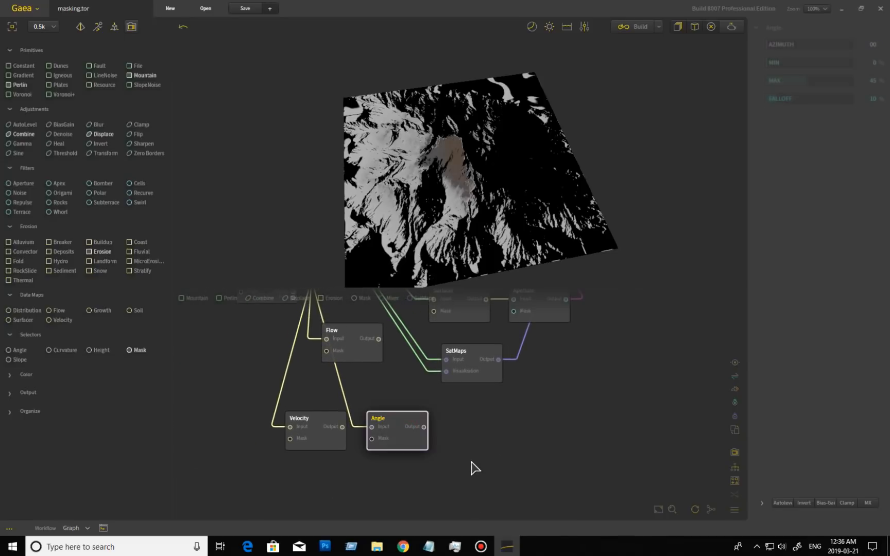
drag(482, 213, 479, 278)
Return to the Gradient/Angle chain and preview the empty Mask node, rendering solid black
middle_drag(412, 369, 424, 471)
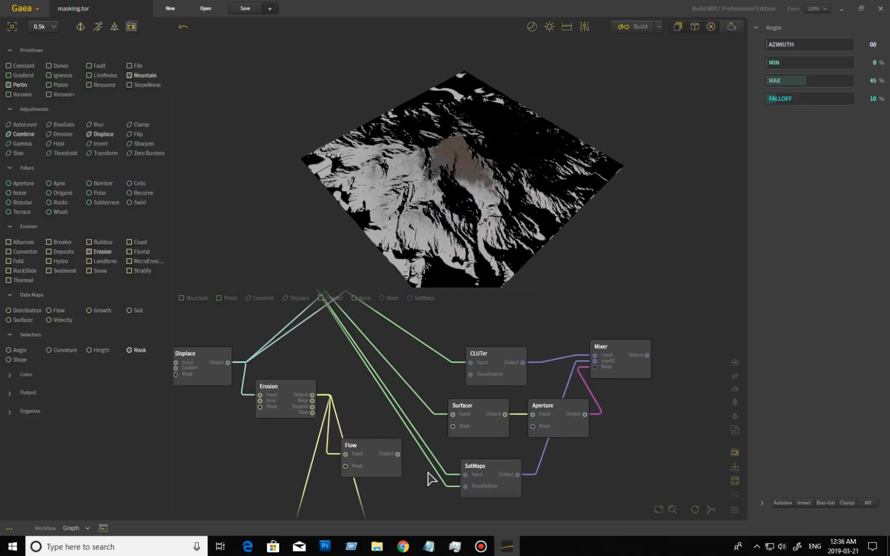
middle_drag(427, 360, 441, 503)
middle_drag(499, 376, 473, 506)
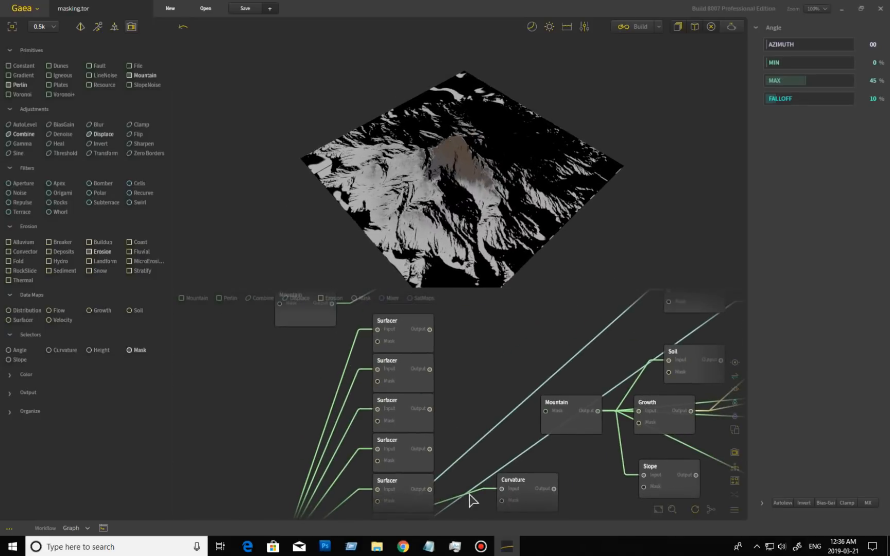
middle_drag(472, 370, 471, 502)
middle_drag(487, 420, 467, 441)
click(512, 415)
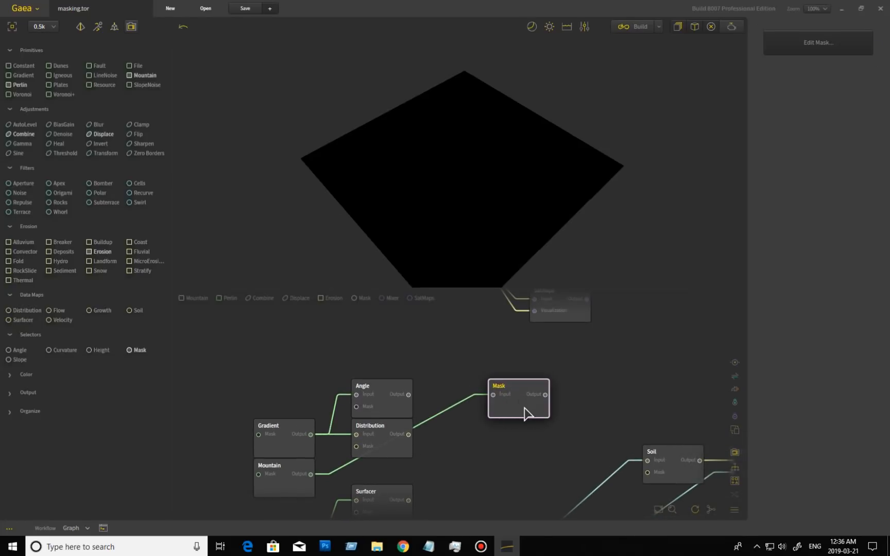
Open the Mask node's painting editor, paint a hooked stroke on the slope and apply it
click(388, 410)
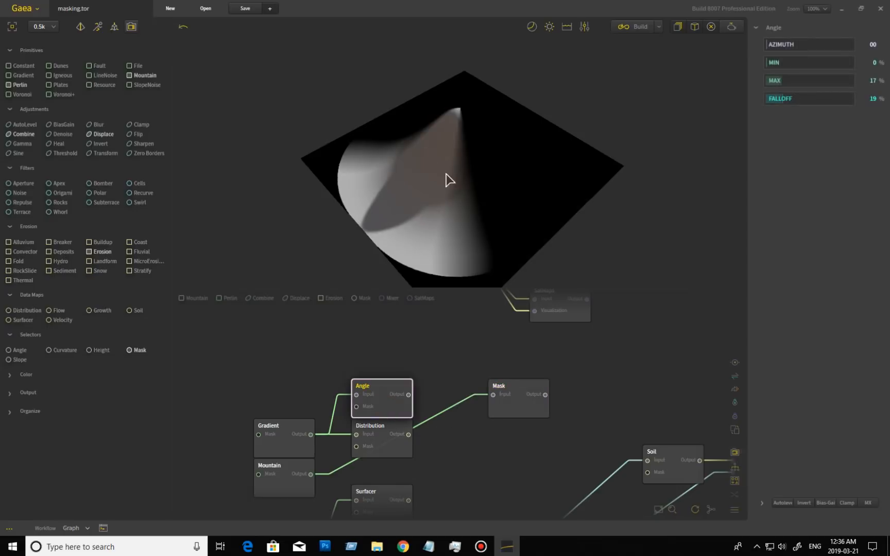
click(527, 403)
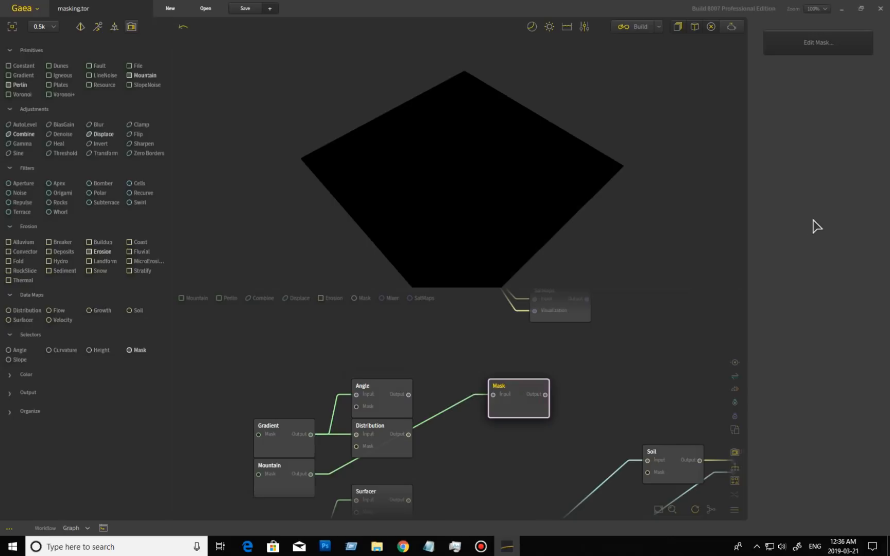
click(830, 46)
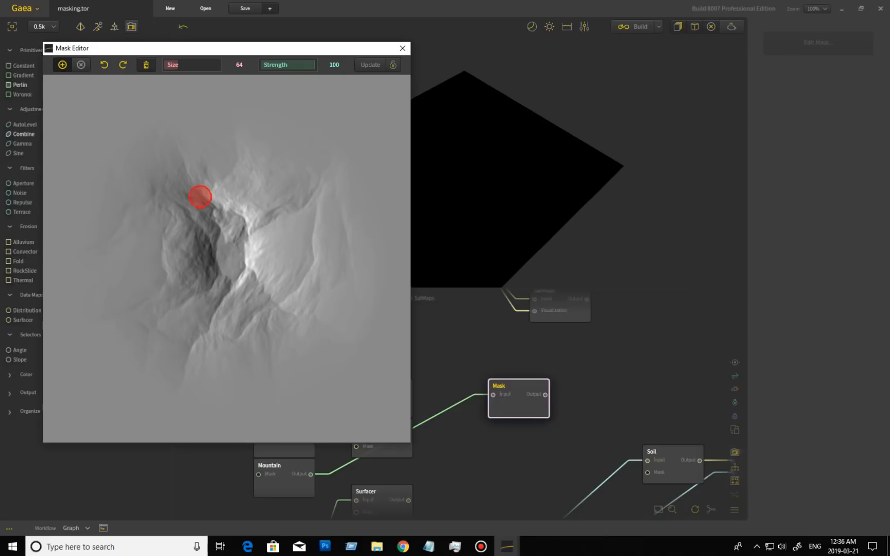
drag(173, 187, 208, 194)
mouse_move(239, 224)
mouse_down()
mouse_move(241, 274)
mouse_move(209, 334)
mouse_up()
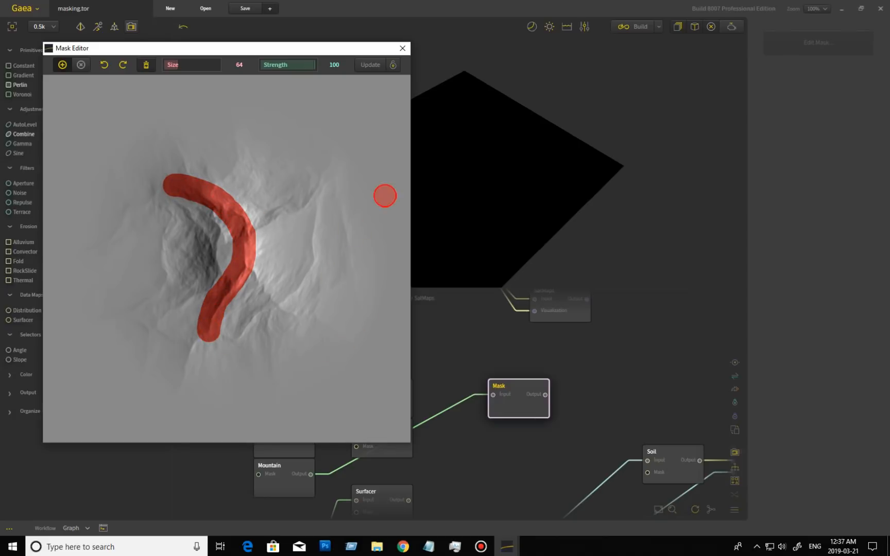
click(371, 66)
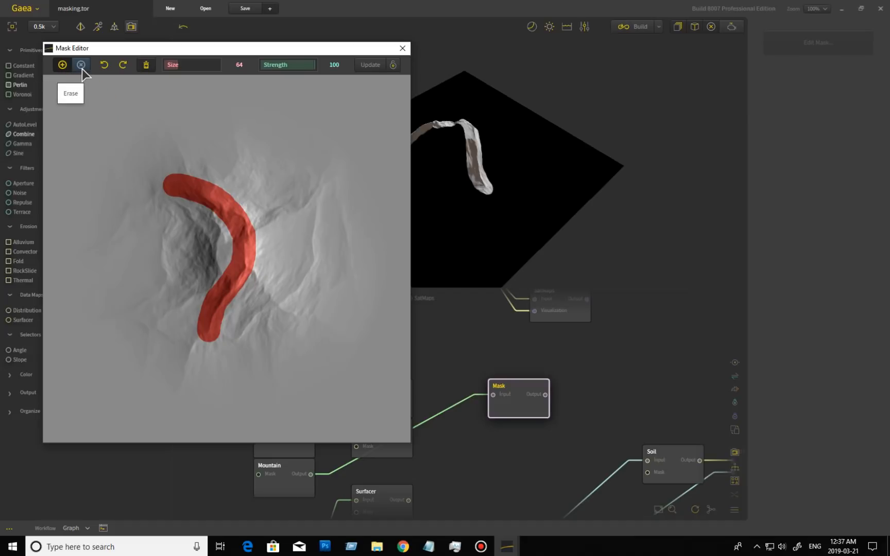
Clear the mask, paint a broad stroke with brush Size 197, then a thin line at Size 20
click(146, 66)
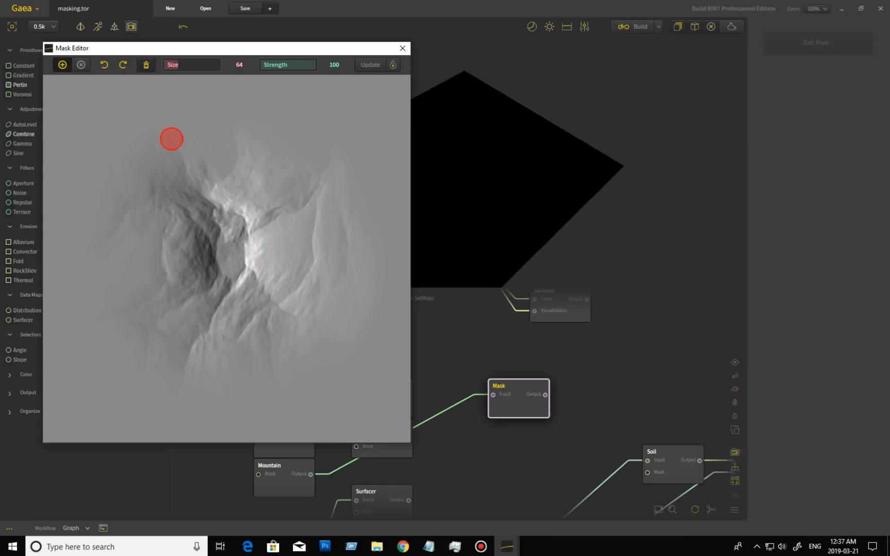
drag(176, 67, 206, 66)
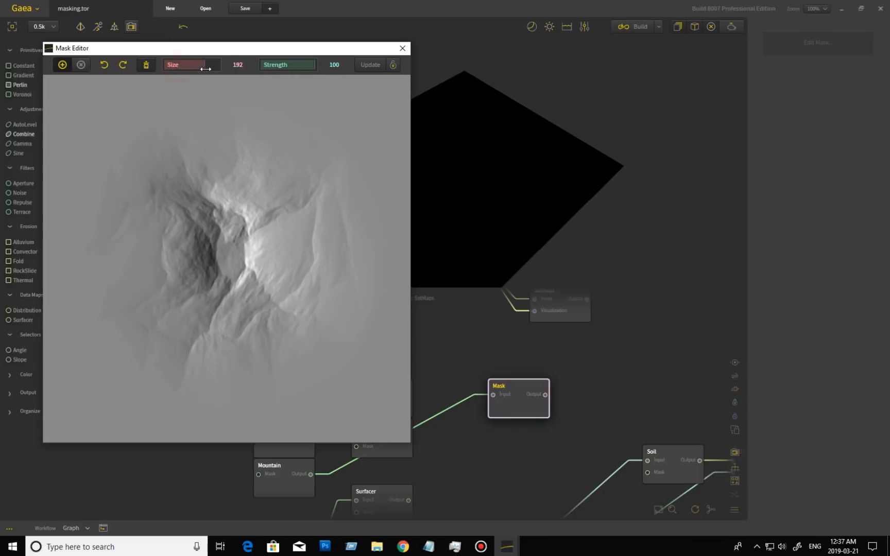
mouse_move(173, 175)
mouse_down()
mouse_move(191, 177)
mouse_move(245, 276)
mouse_up()
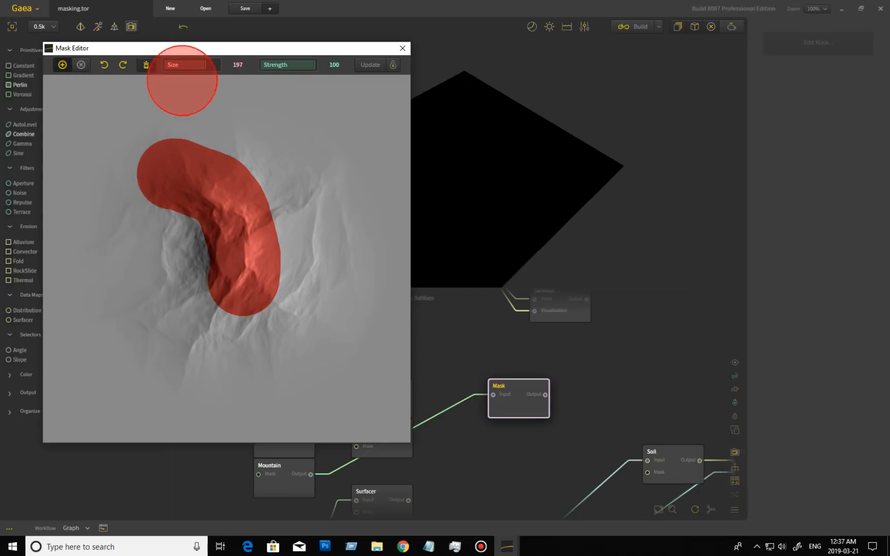
drag(199, 65, 166, 64)
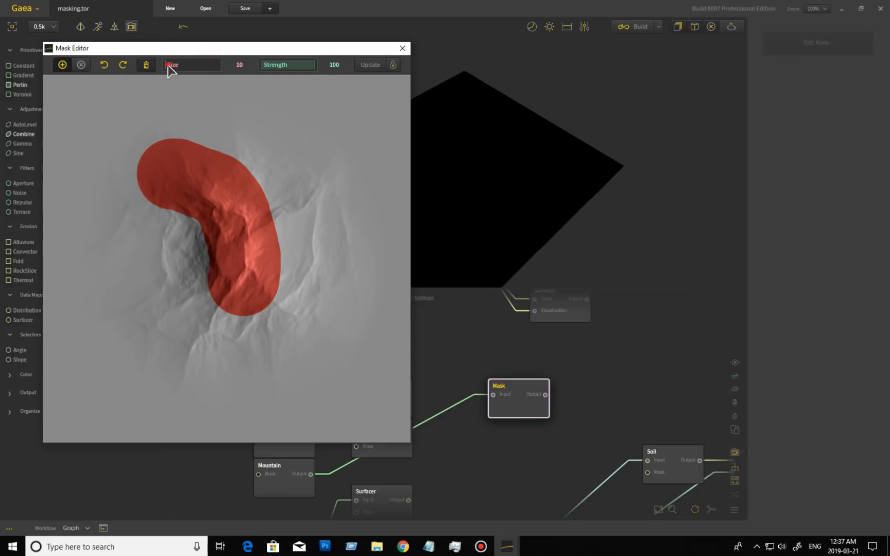
drag(195, 111, 305, 223)
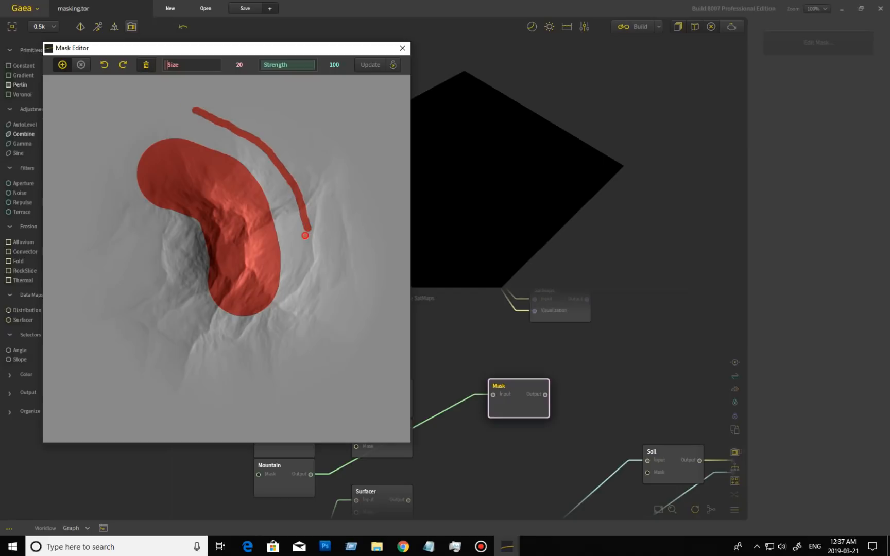
At brush Strength 36, add several faint crossing strokes and Update the mask
drag(301, 68, 281, 65)
drag(245, 105, 307, 177)
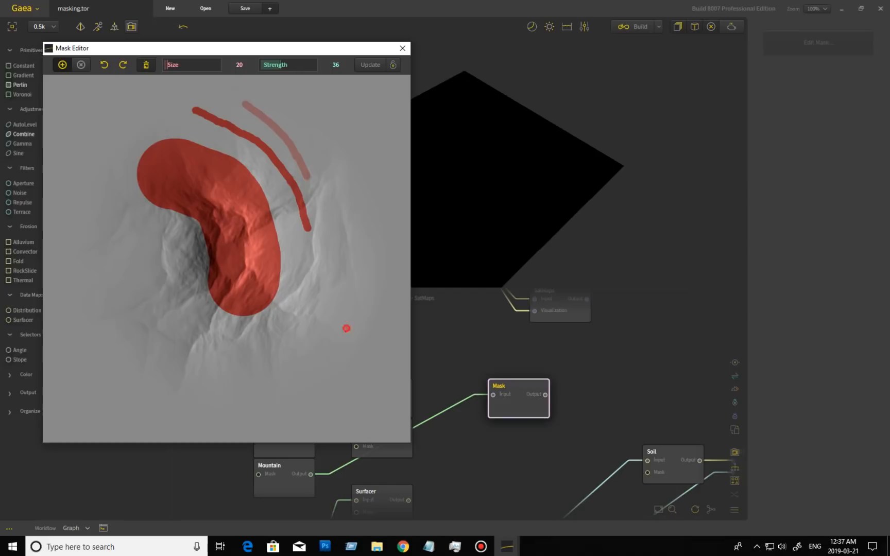
mouse_move(256, 133)
mouse_down()
mouse_move(319, 156)
mouse_move(311, 128)
mouse_up()
drag(238, 113, 315, 142)
mouse_move(285, 110)
mouse_down()
mouse_move(279, 149)
mouse_move(296, 164)
mouse_up()
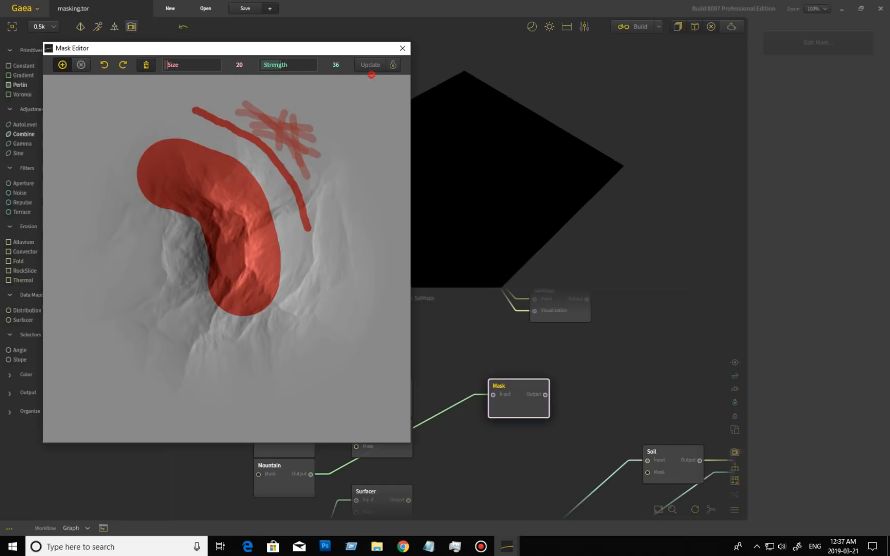
click(371, 71)
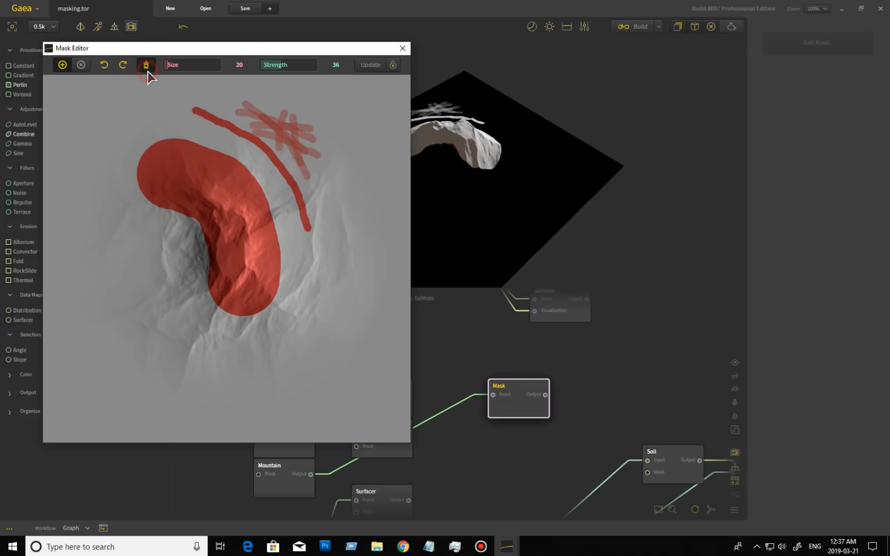
Close the Mask Editor, place the Mask node beside Angle and center the selector nodes
click(403, 48)
mouse_move(517, 413)
mouse_down()
mouse_move(535, 398)
mouse_move(514, 410)
mouse_up()
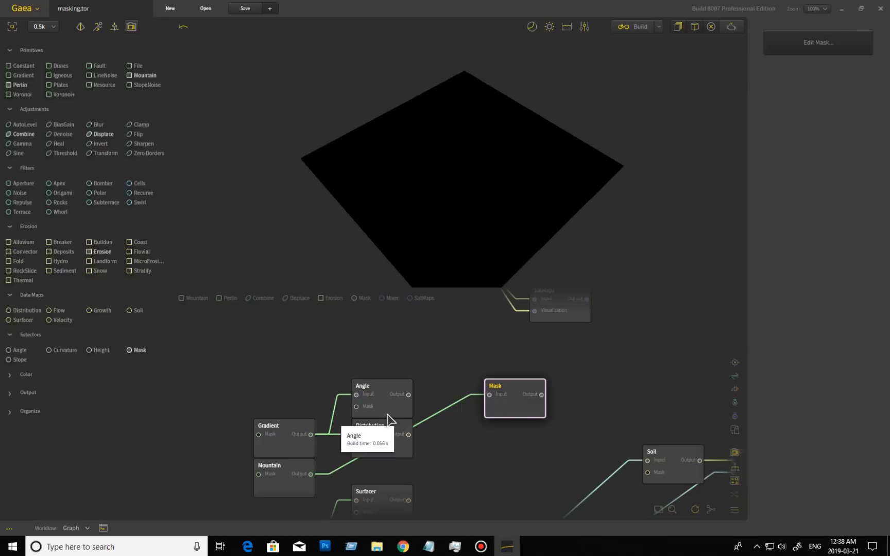
drag(522, 413, 492, 412)
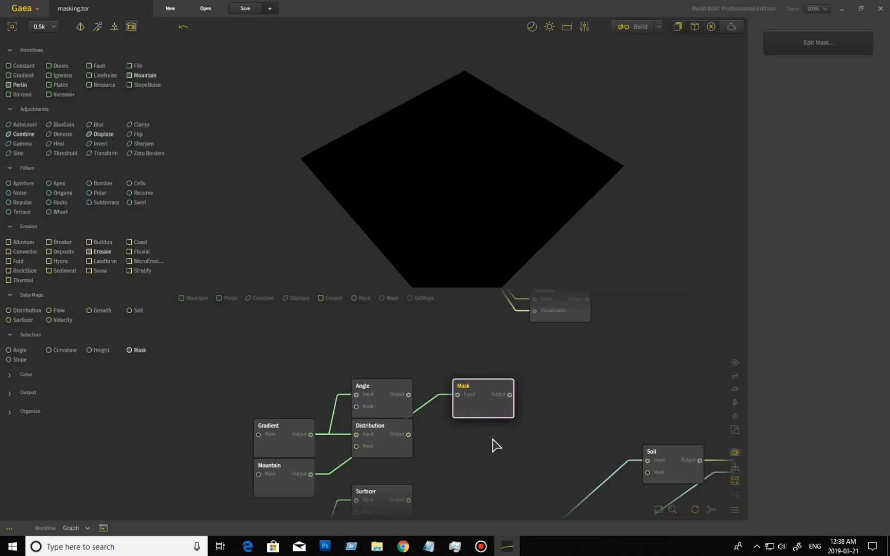
middle_drag(487, 439, 521, 433)
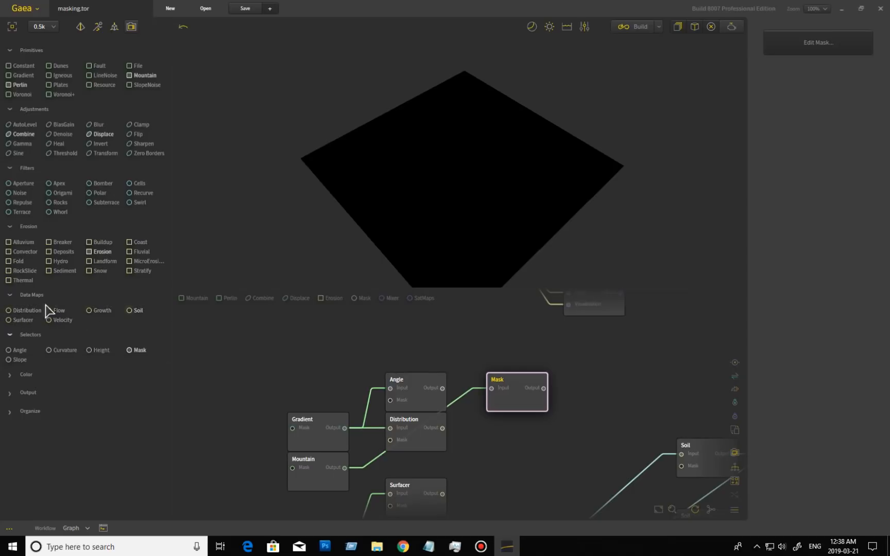
Preview the Distribution node's speckle mask over the mountain from a lower angle
click(421, 447)
drag(528, 210, 485, 215)
scroll(484, 226, up, 3)
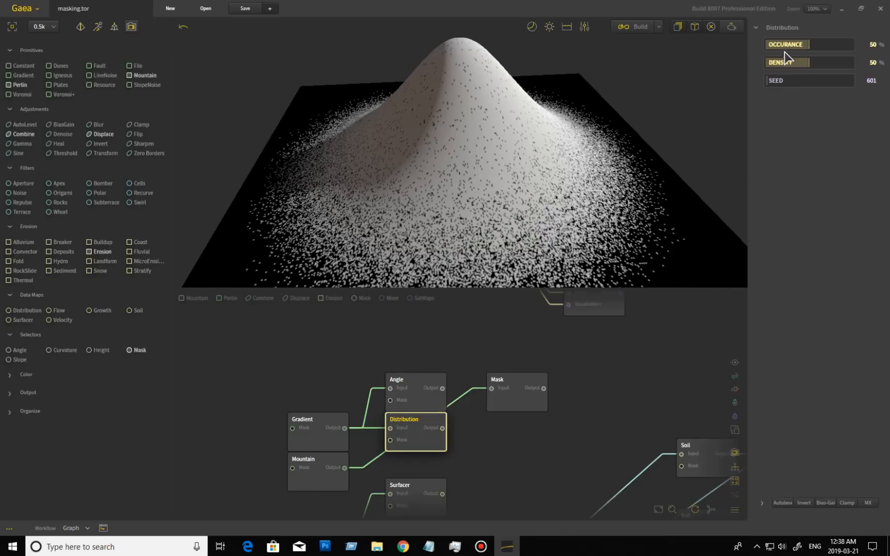
Test Distribution values, settling on Occurance 9% and Density 57%
drag(784, 46, 771, 44)
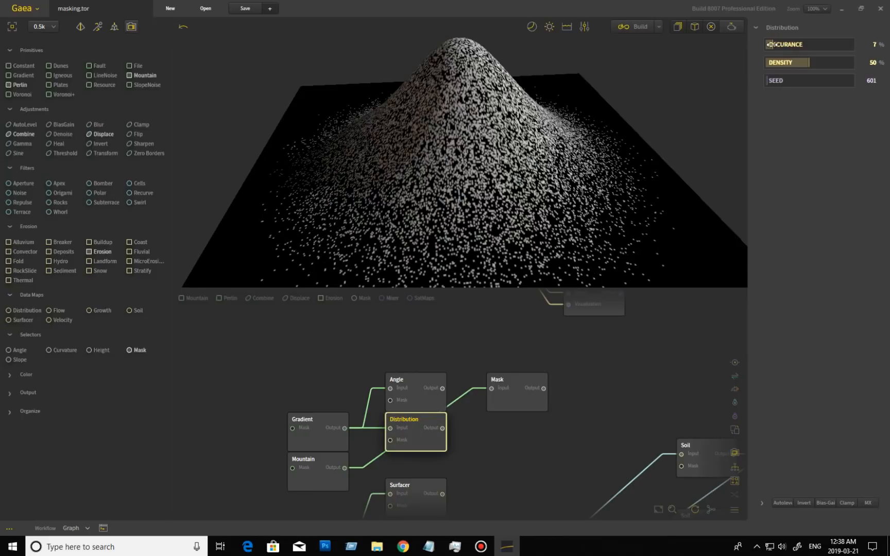
drag(809, 63, 848, 62)
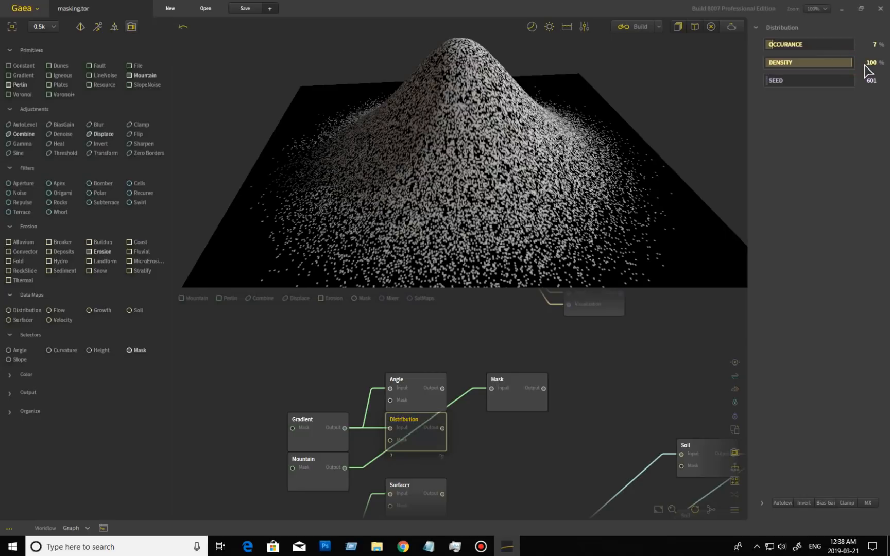
click(824, 63)
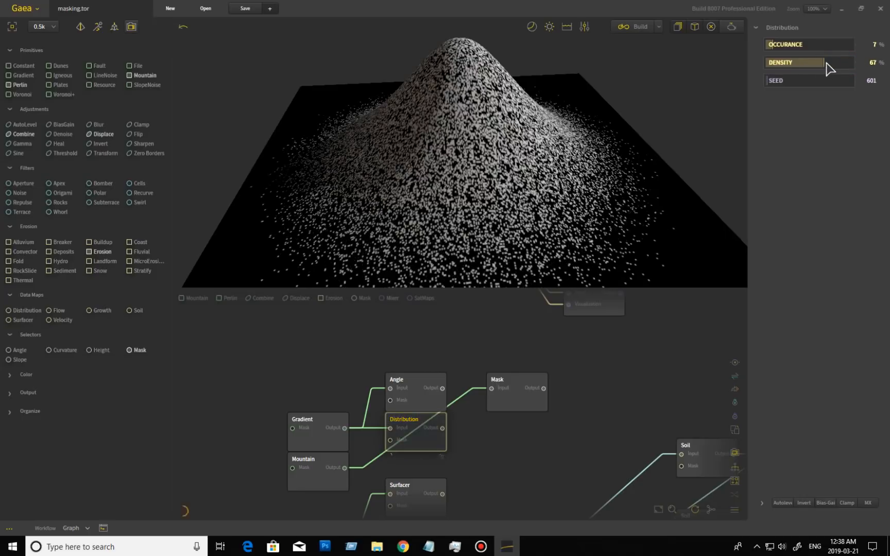
drag(816, 62, 774, 62)
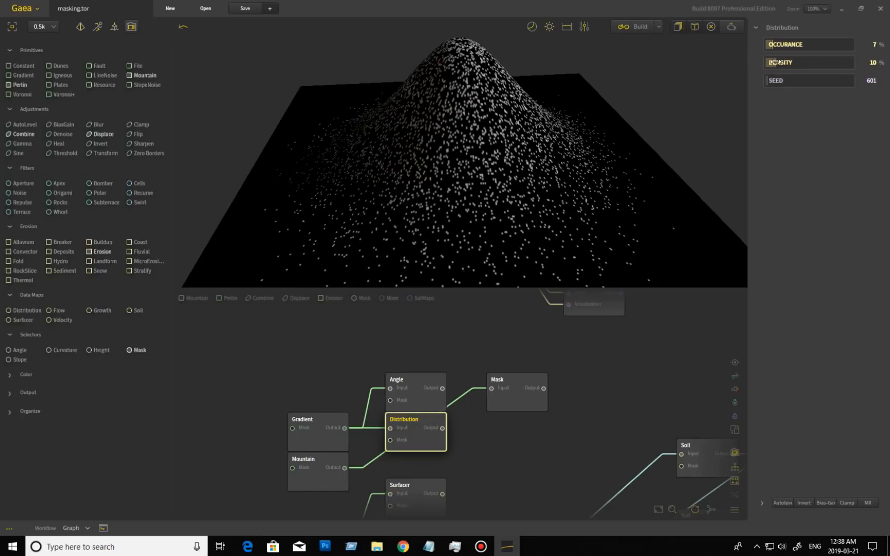
drag(772, 43, 855, 44)
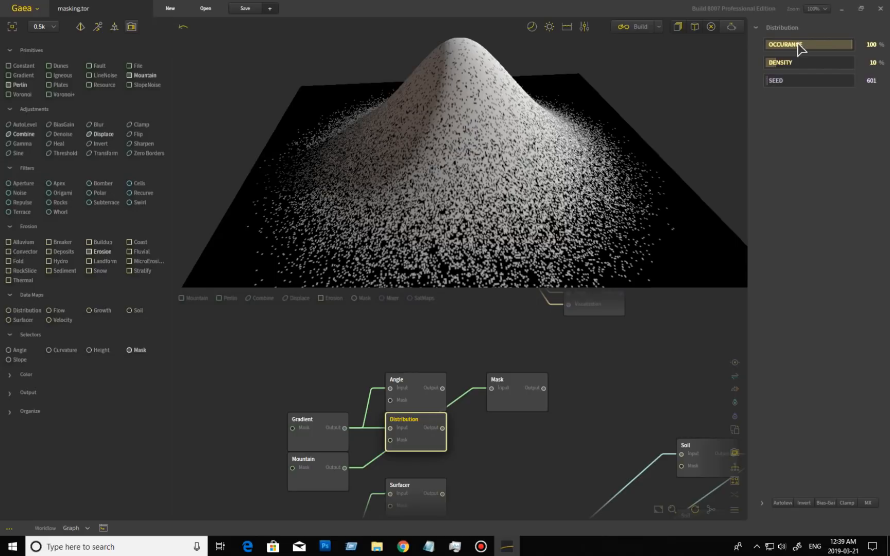
click(797, 44)
drag(798, 44, 774, 45)
click(791, 62)
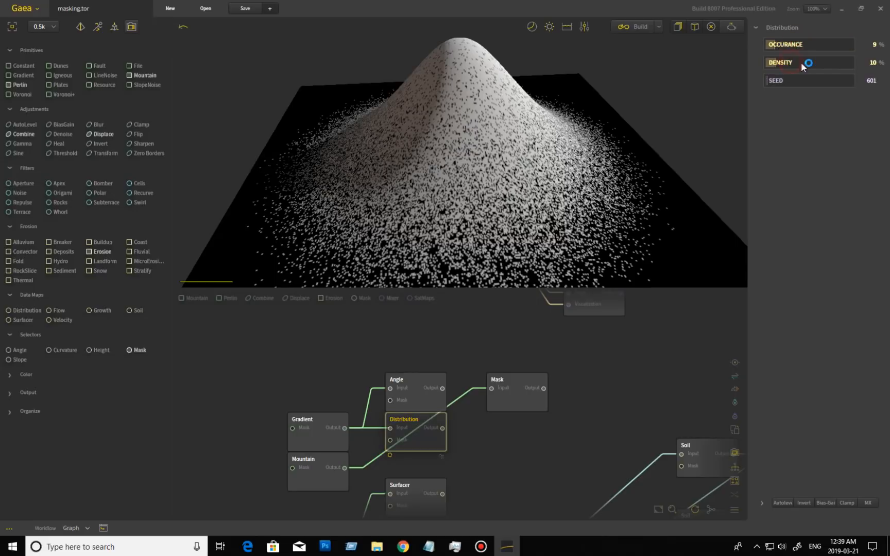
click(813, 62)
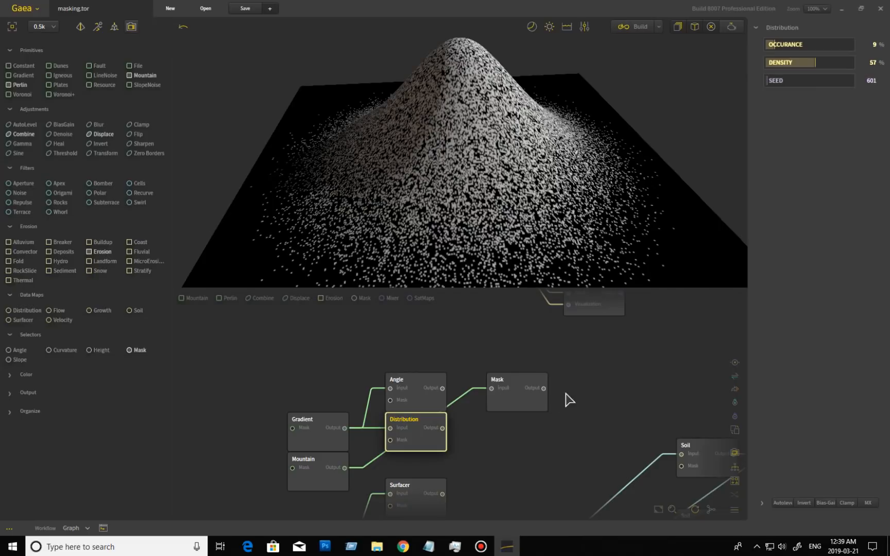
middle_drag(536, 494, 568, 345)
middle_drag(536, 406, 545, 399)
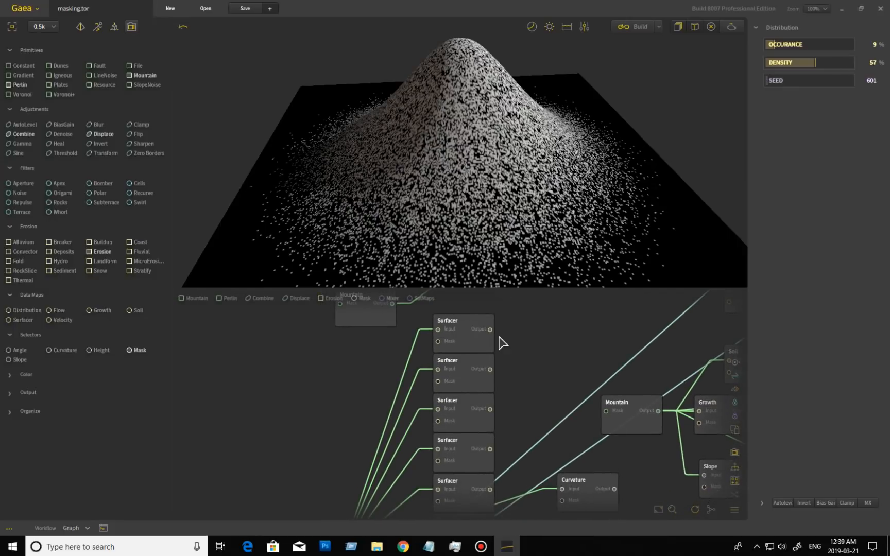
Inspect the first Surfacer's Sprinkling output from several angles, then preview the second Surfacer
click(470, 330)
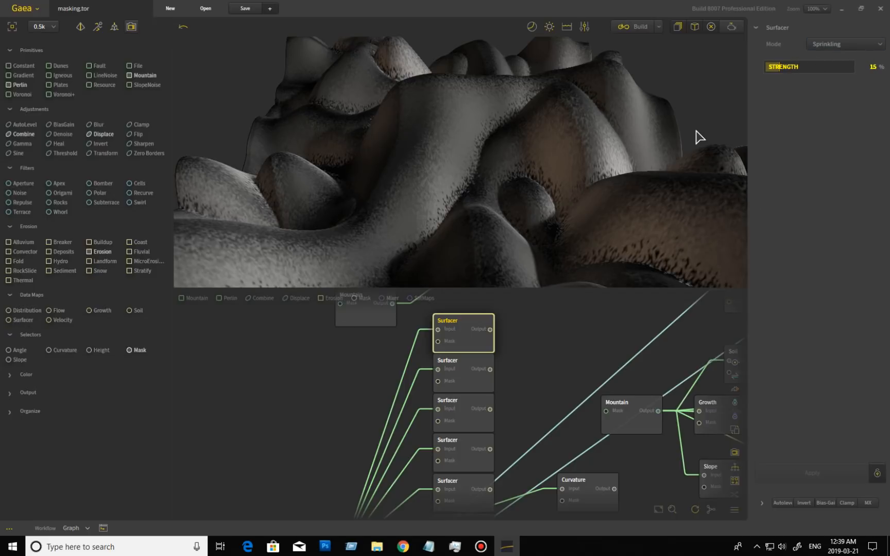
drag(546, 185, 561, 197)
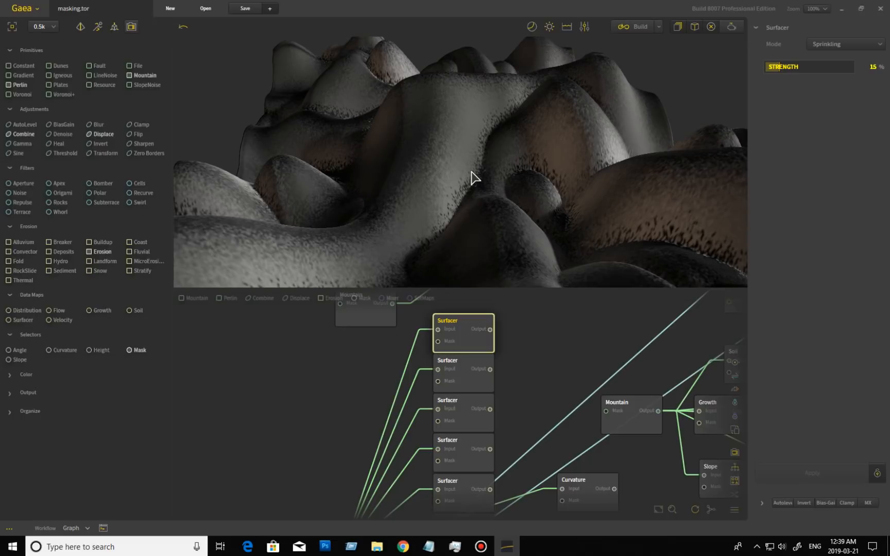
drag(597, 220, 490, 280)
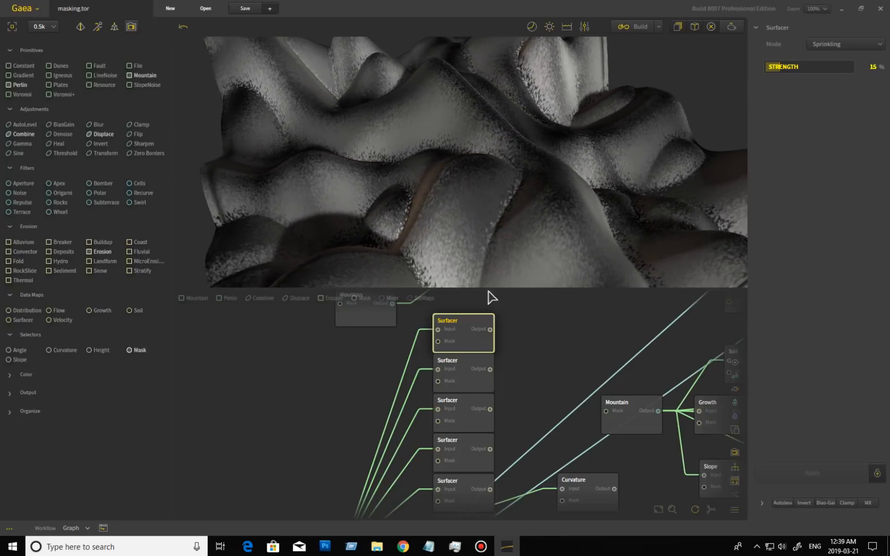
click(481, 368)
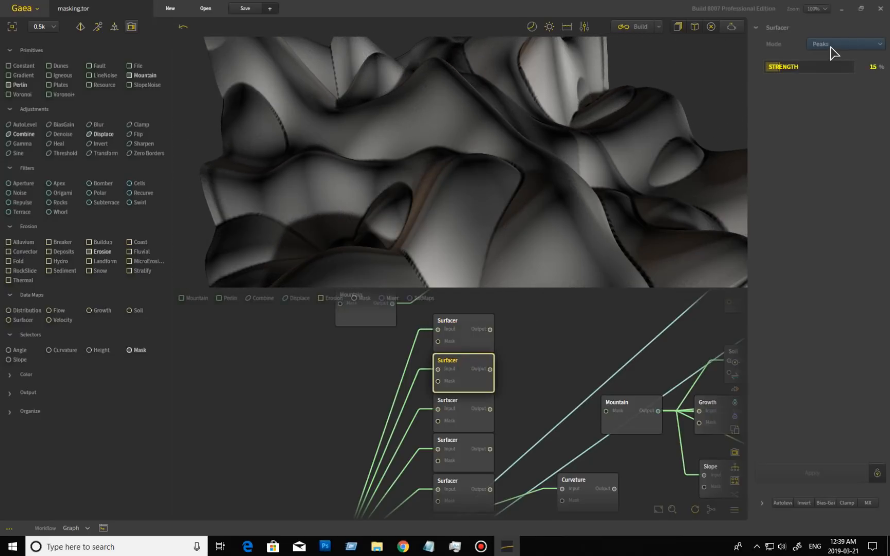
Orbit and zoom to inspect the second Surfacer's smoothed Peaks surface at 15% strength
drag(425, 177, 547, 178)
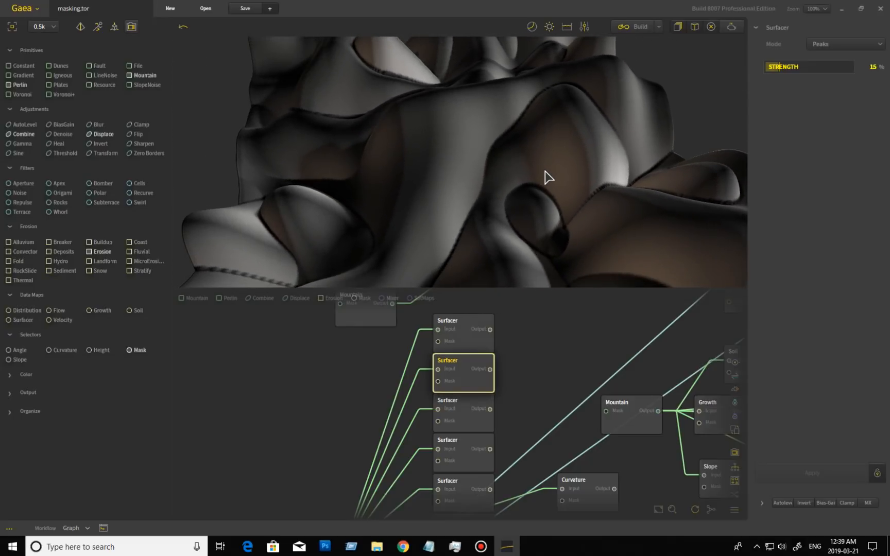
drag(401, 175, 461, 230)
scroll(558, 182, down, 5)
scroll(460, 180, up, 5)
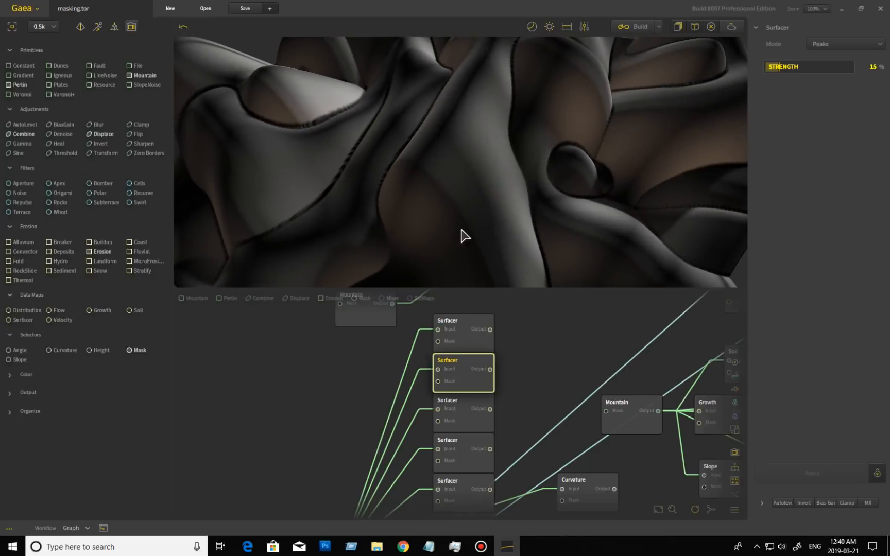
Pan the node graph over to the Soil, Growth and Slope nodes
middle_drag(552, 328, 566, 457)
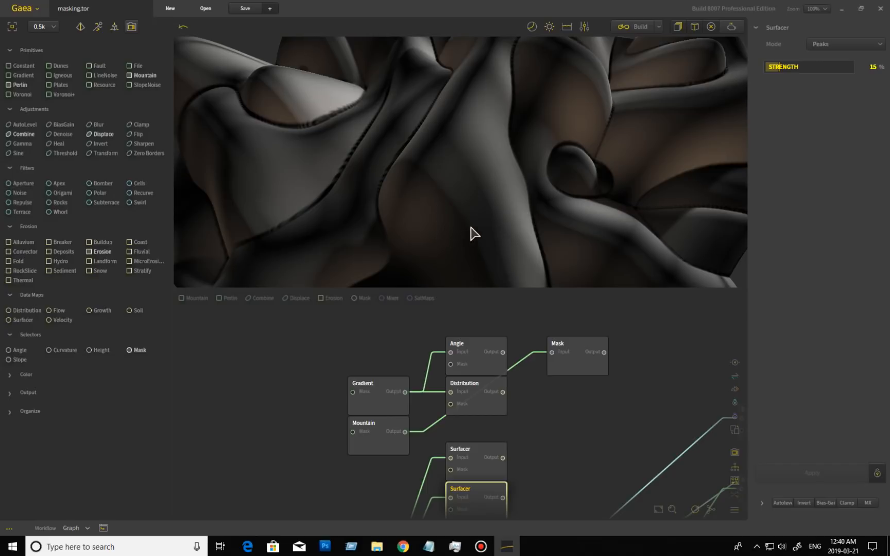
middle_drag(540, 426, 497, 406)
middle_drag(456, 379, 381, 313)
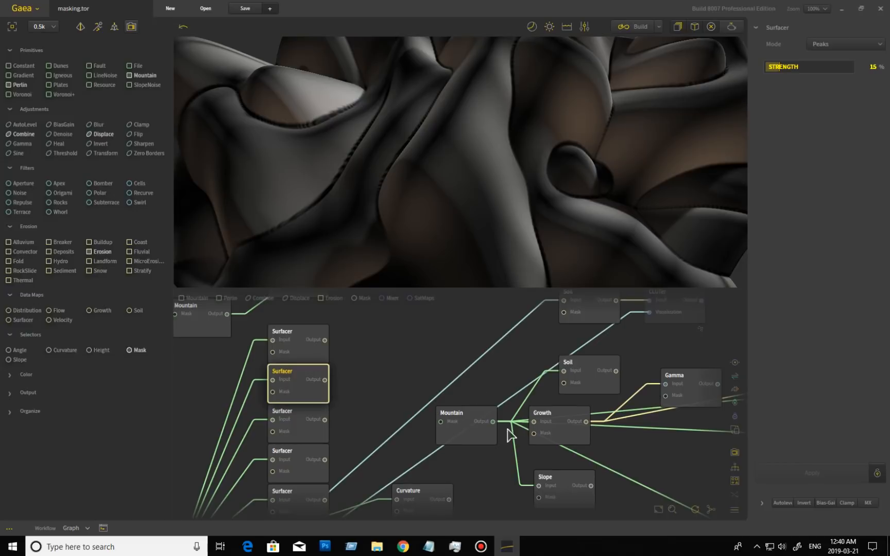
Preview the Slope mask and widen its Max from 45 to about 73 degrees
click(561, 482)
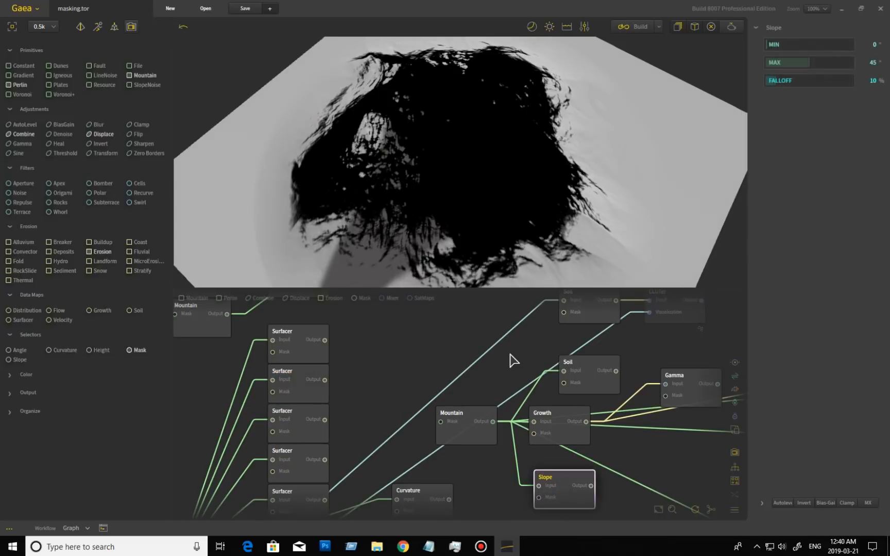
middle_drag(477, 393, 430, 337)
drag(438, 185, 486, 253)
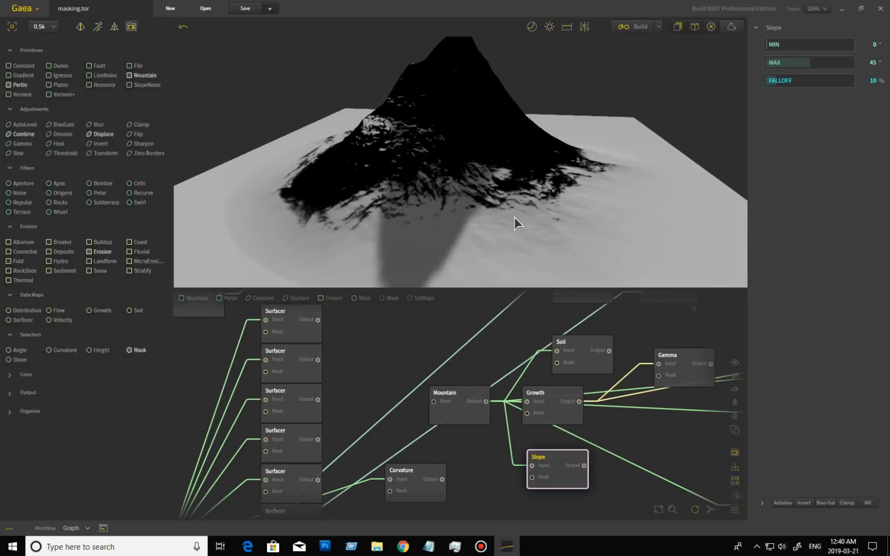
drag(810, 63, 833, 65)
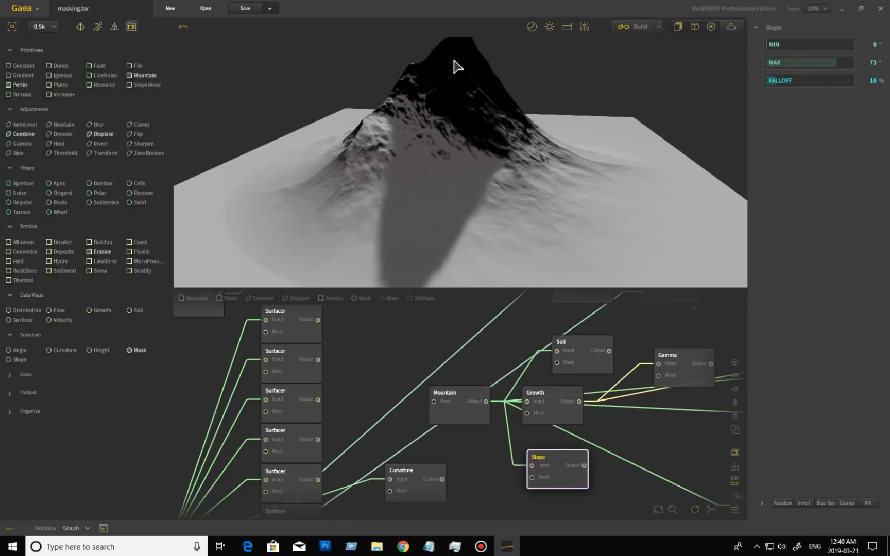
Preview the Peaks-mode Surfacer node's output in a close view of the terrain
drag(369, 345, 467, 402)
click(401, 420)
drag(490, 207, 466, 114)
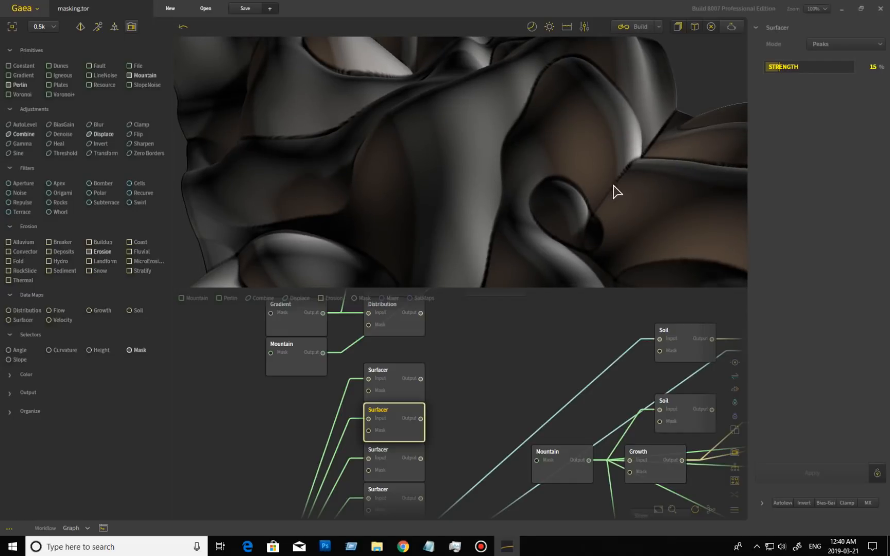
Orbit around the Peaks Surfacer terrain, then preview the Sliders-mode Surfacer at 15% strength
drag(455, 135, 481, 136)
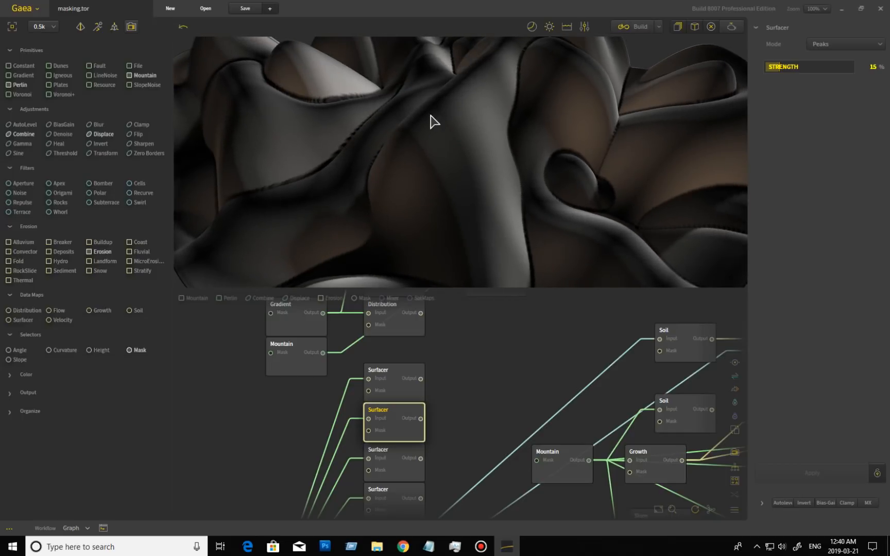
drag(414, 188, 523, 241)
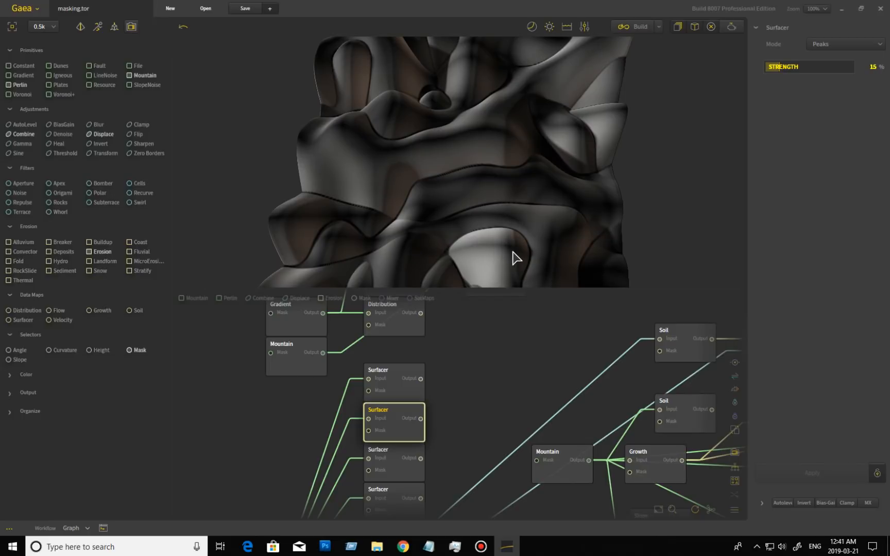
drag(509, 162, 419, 205)
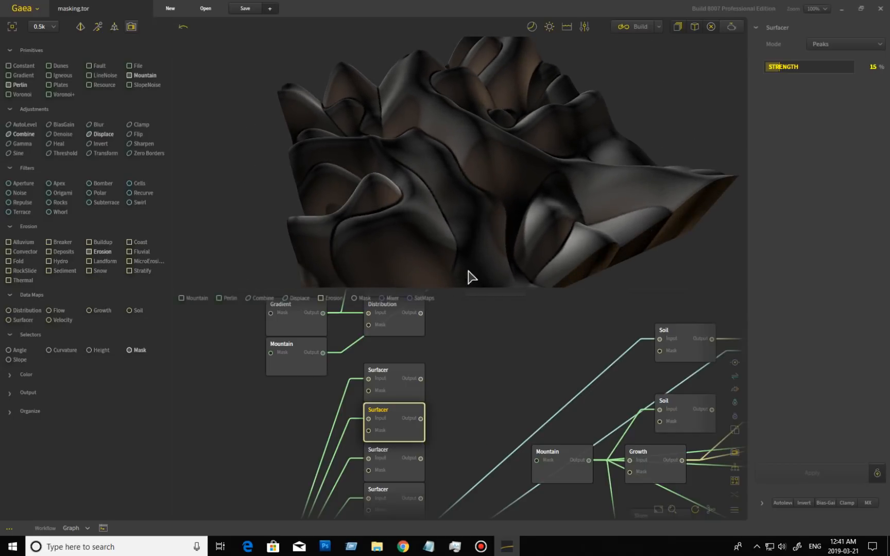
drag(515, 192, 472, 205)
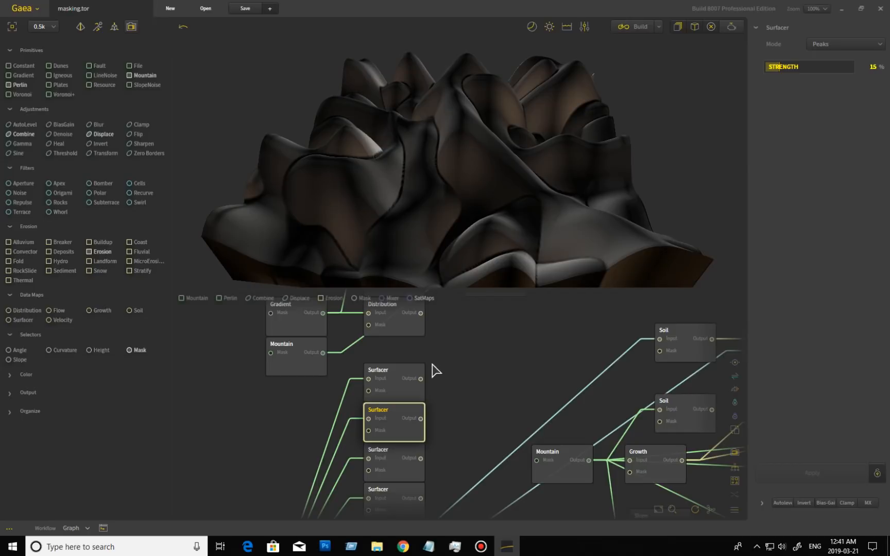
click(397, 466)
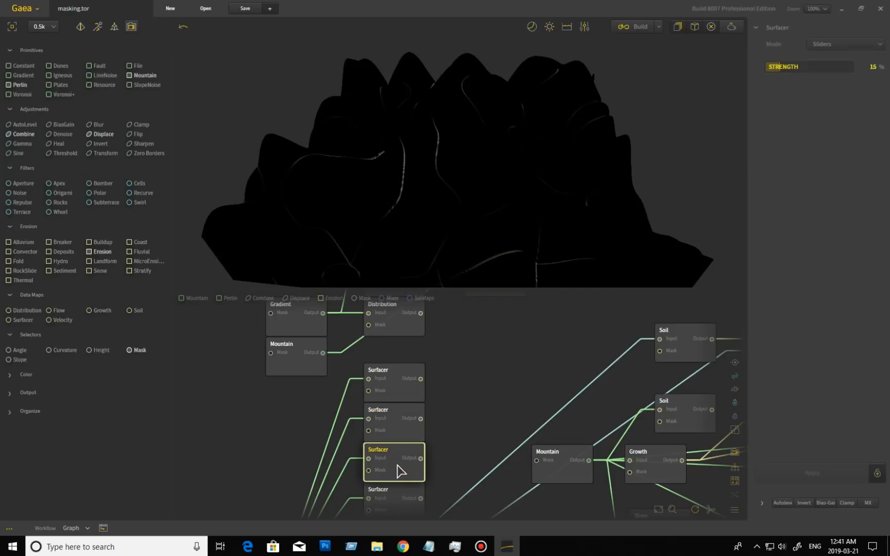
Compare the Sliders and Splotches Surfacer previews, settling on Splotches
drag(433, 220, 497, 216)
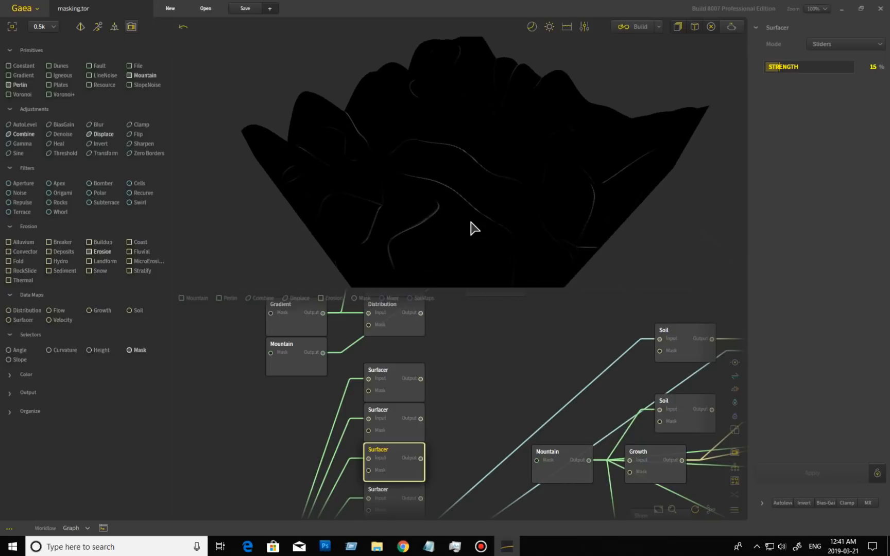
middle_drag(471, 394, 475, 298)
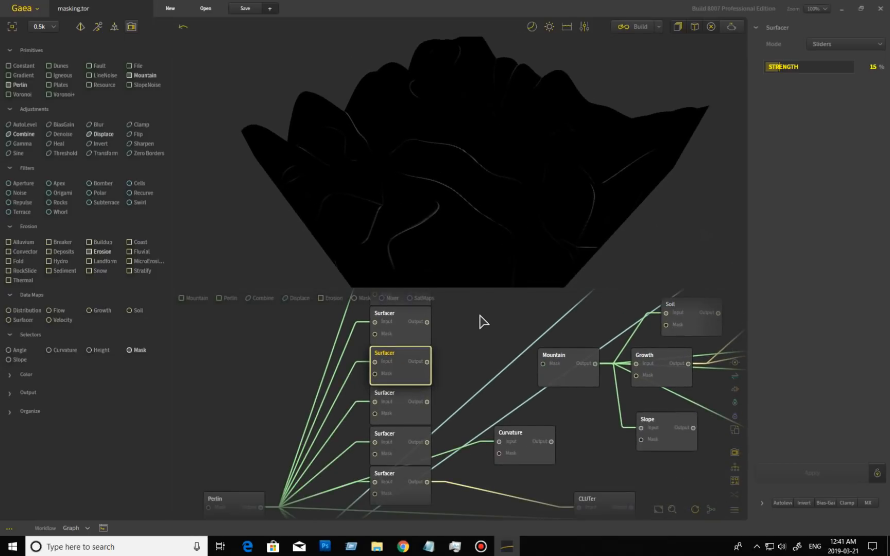
drag(450, 219, 585, 217)
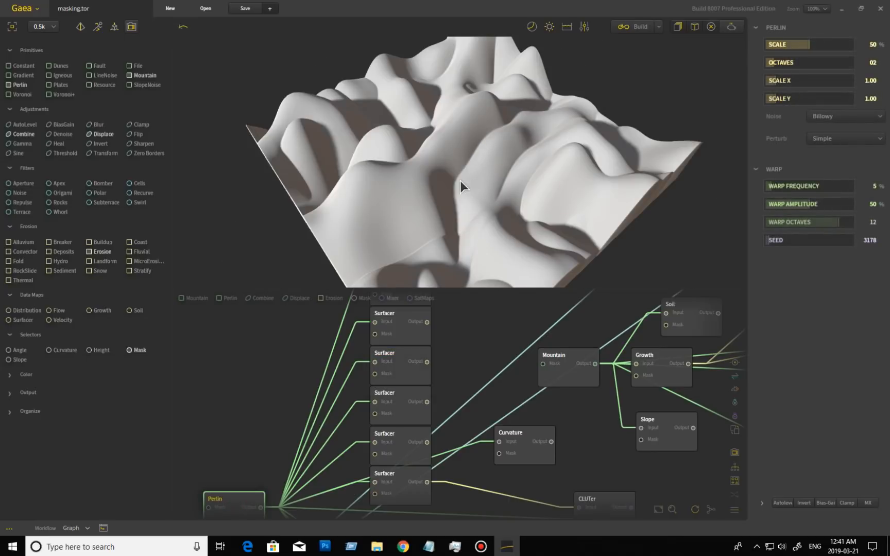
click(410, 407)
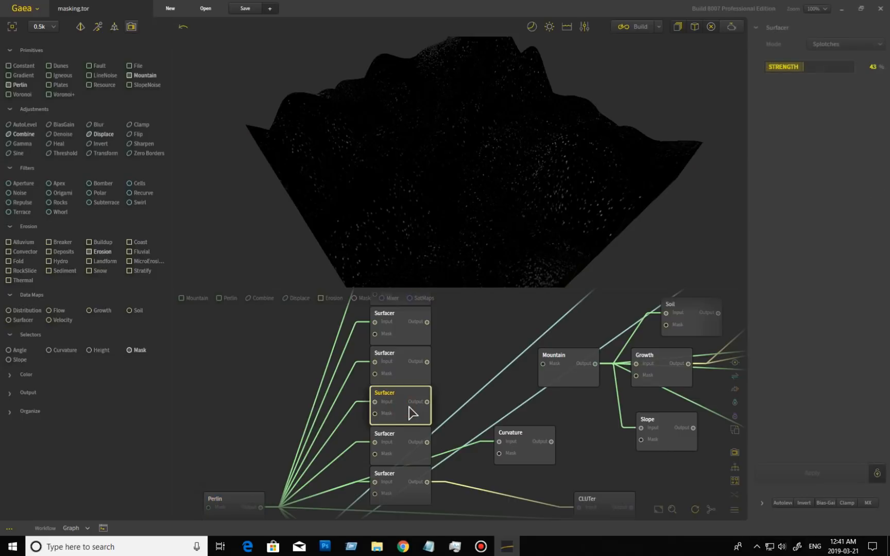
click(401, 367)
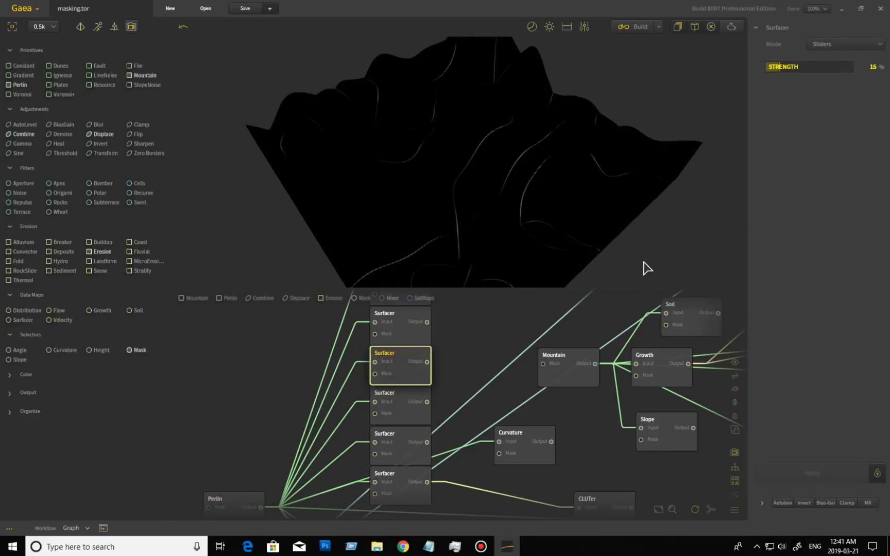
click(405, 415)
Zoom in on the Splotches terrain and inspect it from several angles, including from above
drag(421, 184, 484, 181)
scroll(478, 183, up, 3)
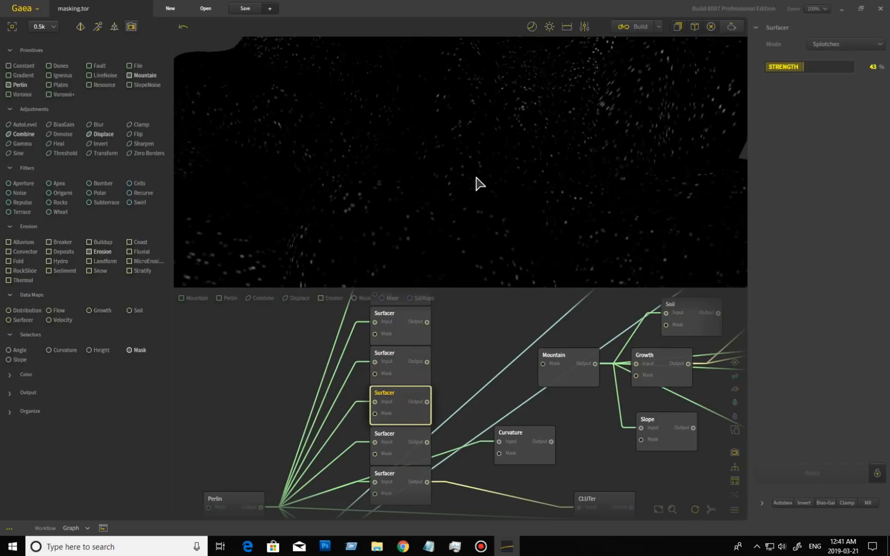
mouse_move(403, 191)
mouse_down()
mouse_move(477, 199)
mouse_move(387, 196)
mouse_move(459, 203)
mouse_move(460, 217)
mouse_move(438, 238)
mouse_up()
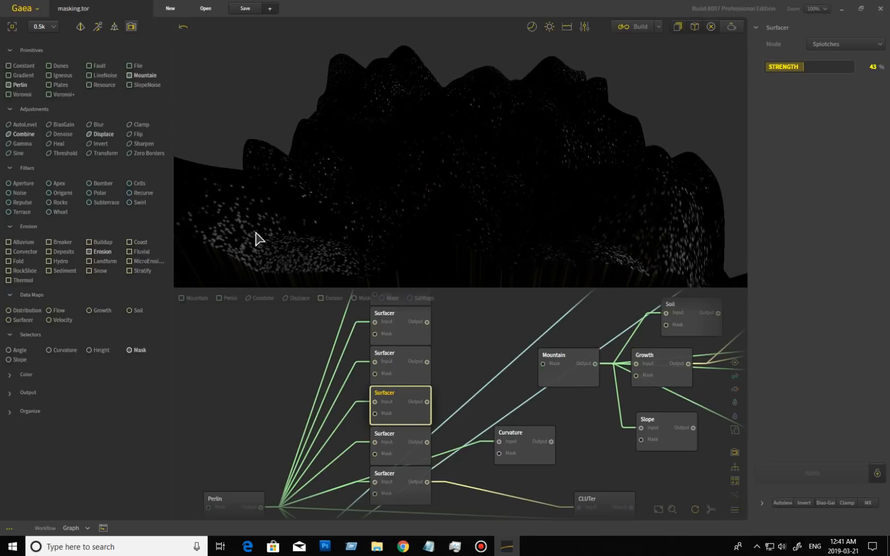
drag(526, 232, 471, 198)
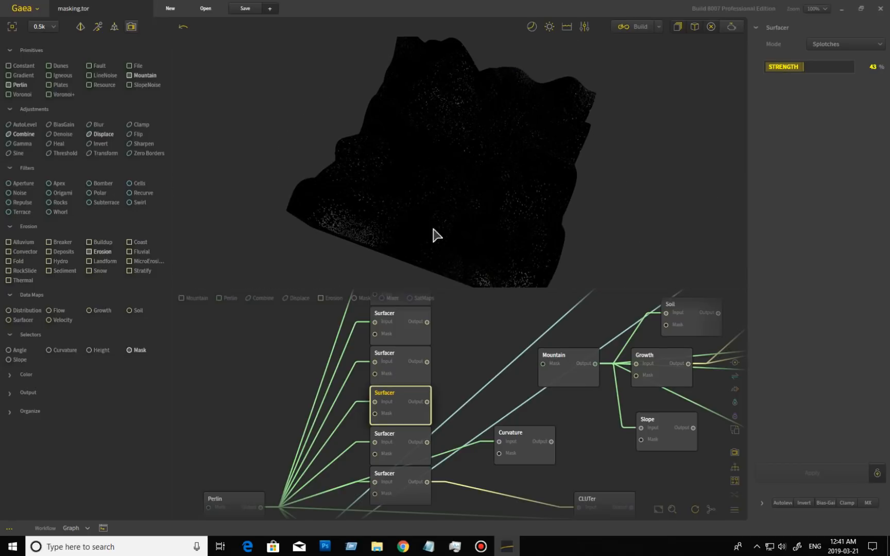
drag(523, 229, 364, 197)
drag(493, 170, 510, 201)
Compare the source Perlin terrain with Splotches, then preview the Trace-mode Surfacer at 62%
click(235, 504)
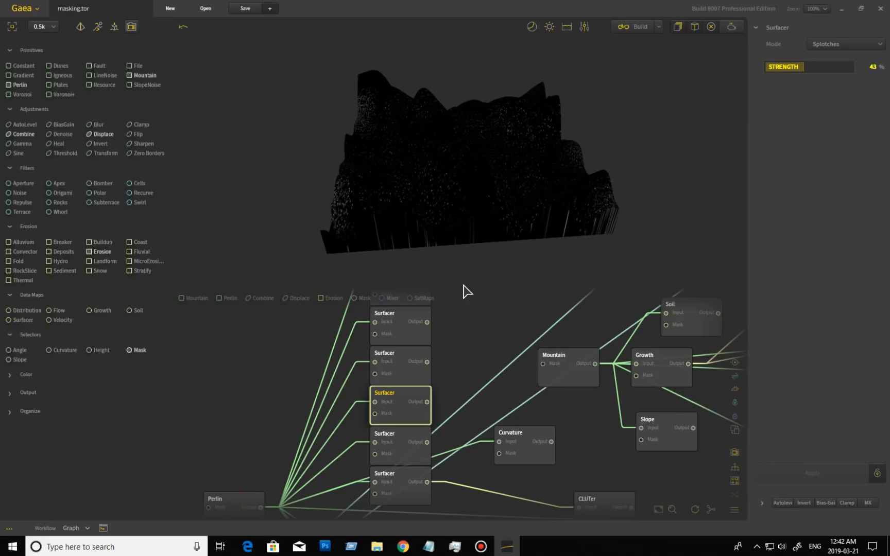
click(404, 402)
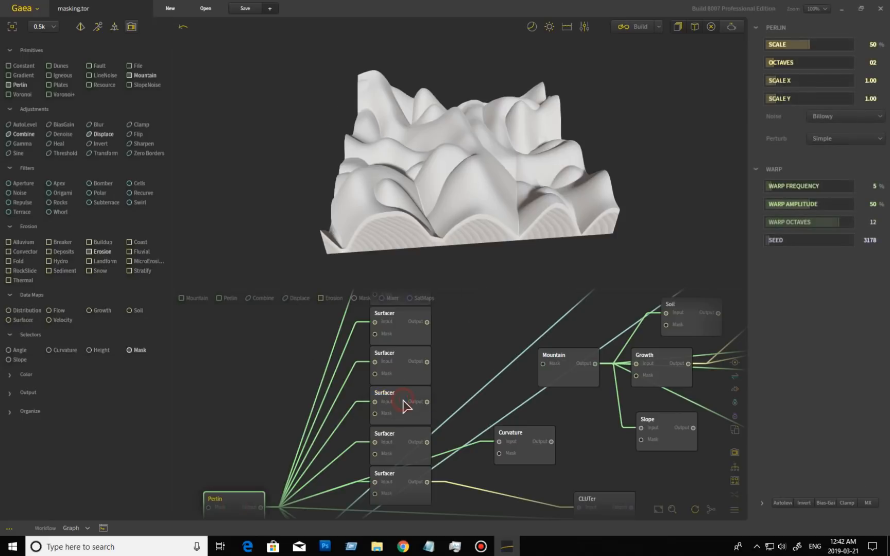
drag(460, 184, 392, 171)
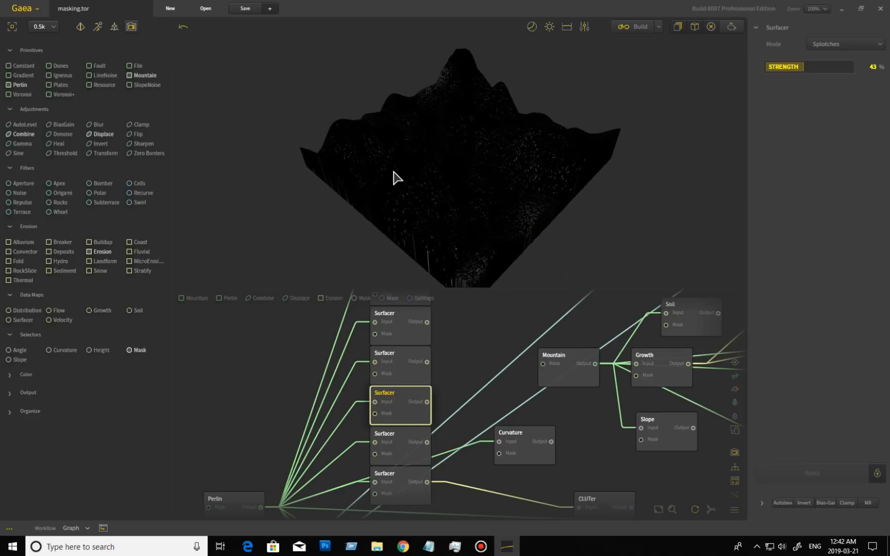
drag(431, 243, 469, 236)
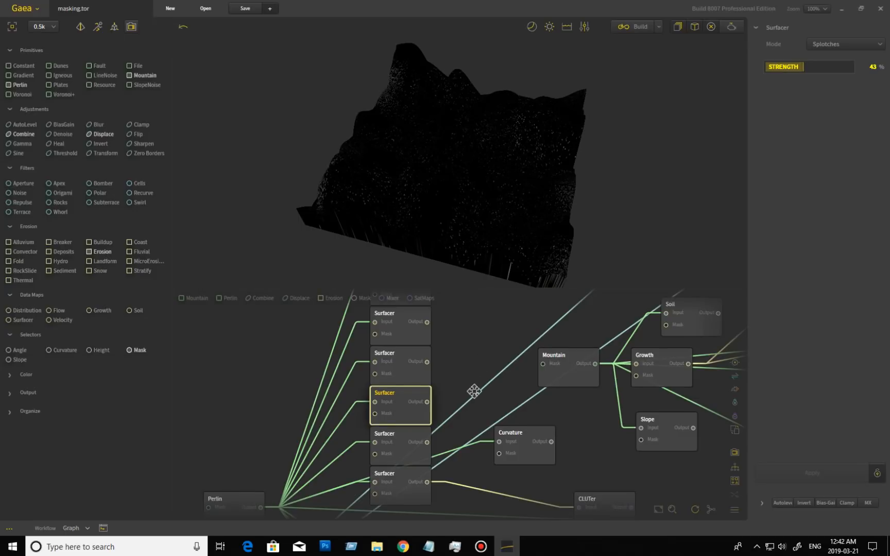
middle_drag(473, 391, 484, 360)
click(412, 410)
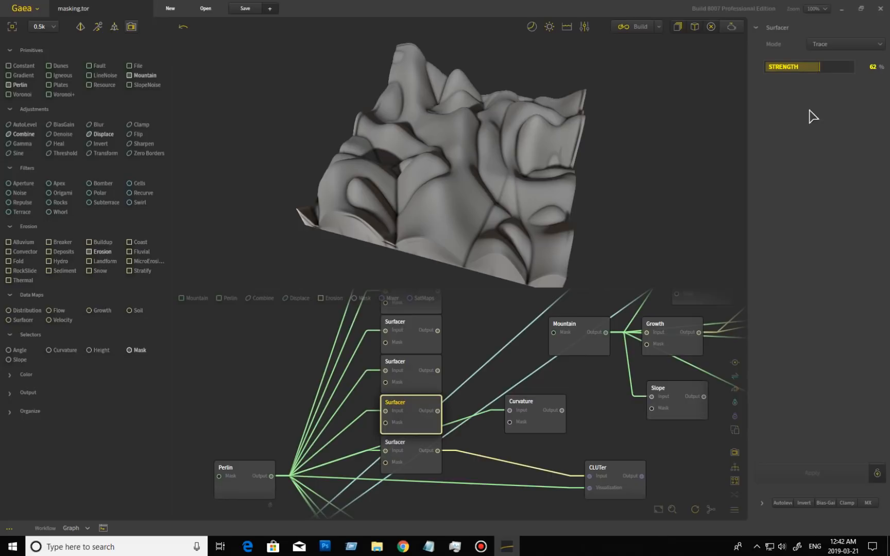
Apply 12% strength to the Trace Surfacer, then preview the Curvature selector up close
drag(820, 67, 776, 66)
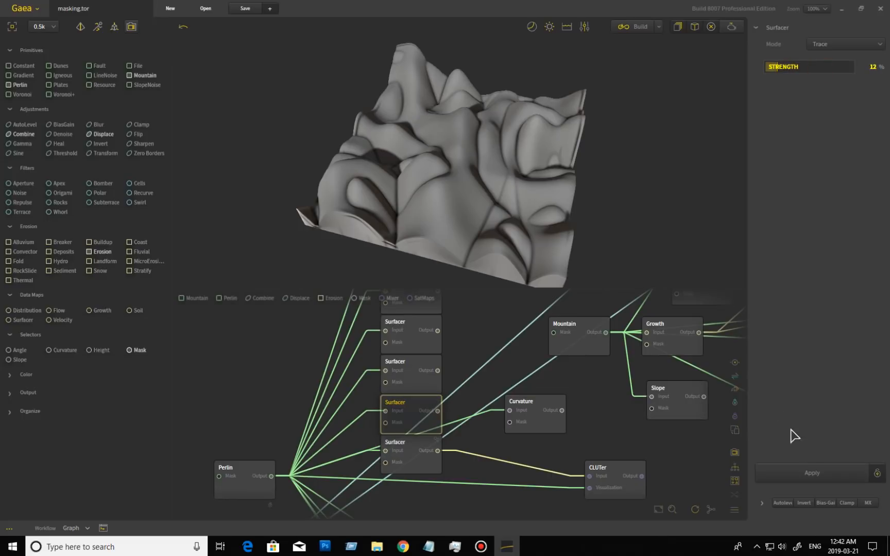
click(813, 470)
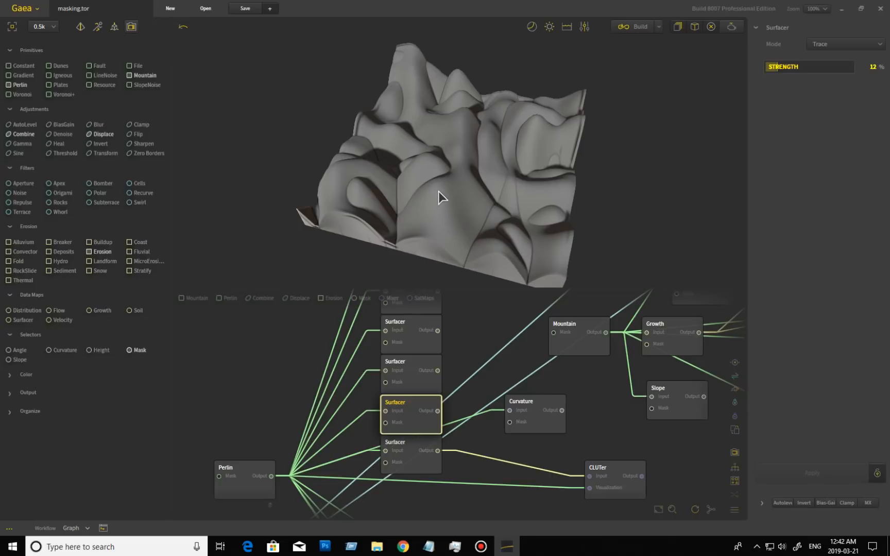
click(540, 415)
drag(491, 238, 466, 224)
scroll(466, 225, up, 5)
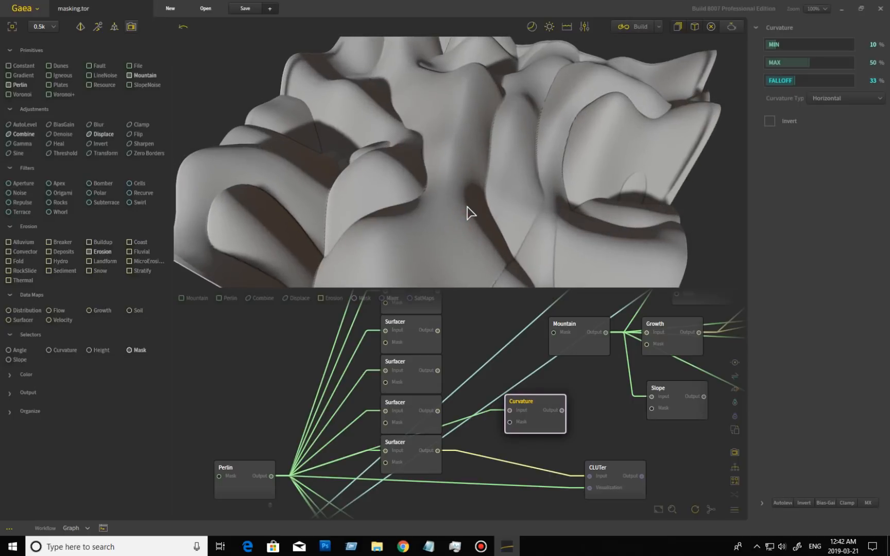
Tune the Curvature Max up to about 87% and the Falloff to about 11%
scroll(475, 223, down, 5)
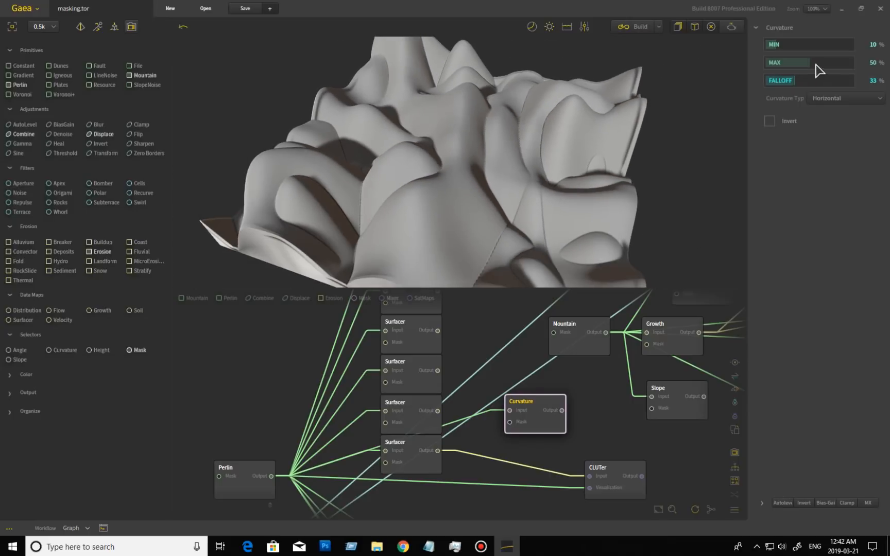
drag(793, 62, 840, 62)
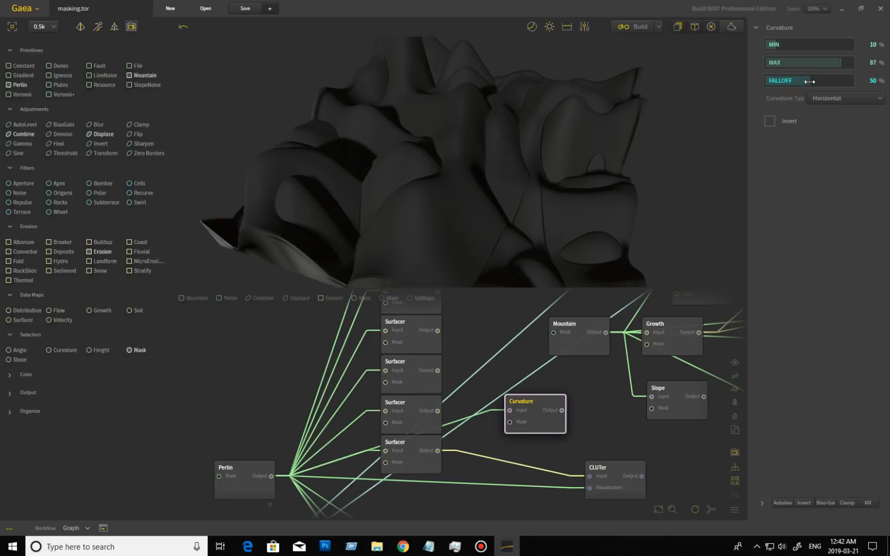
drag(810, 82, 783, 83)
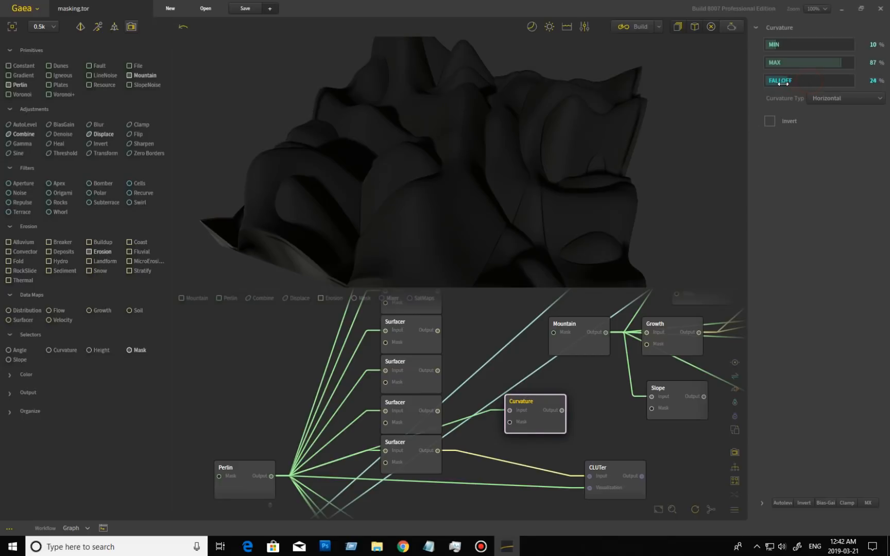
click(798, 62)
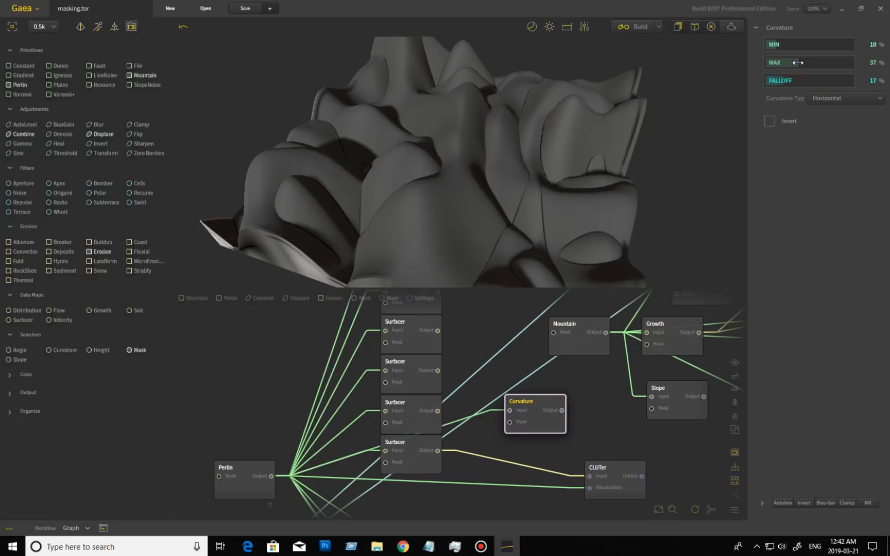
drag(792, 63, 848, 62)
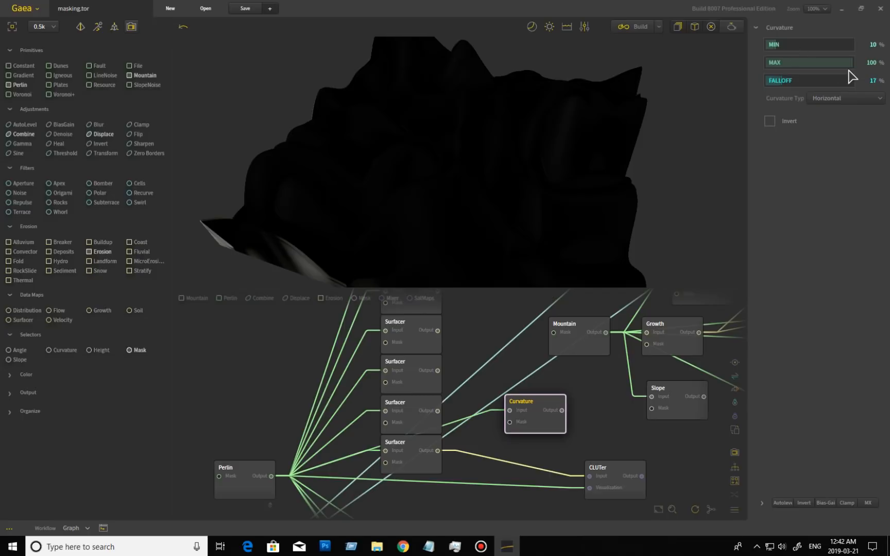
mouse_move(781, 80)
mouse_down()
mouse_move(815, 81)
mouse_move(780, 82)
mouse_up()
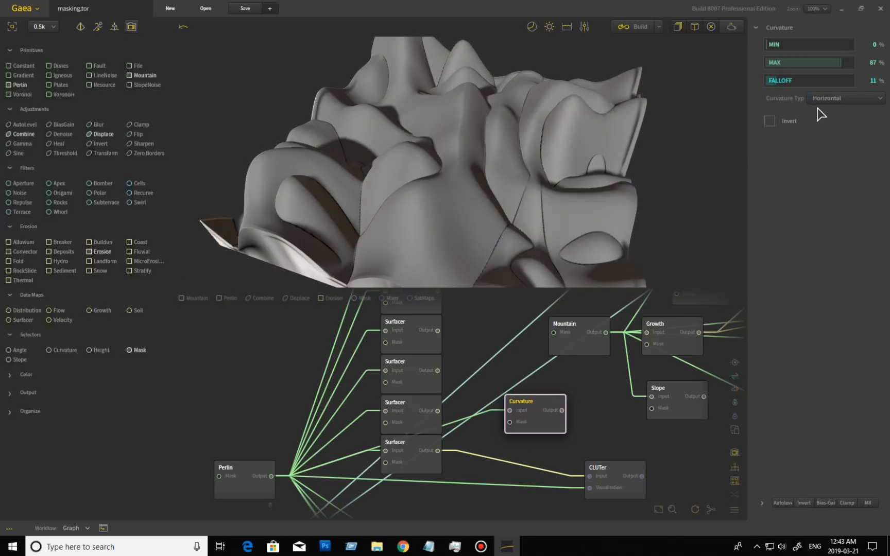
Invert the Curvature mask and compare the Vertical and Horizontal curvature types
click(770, 128)
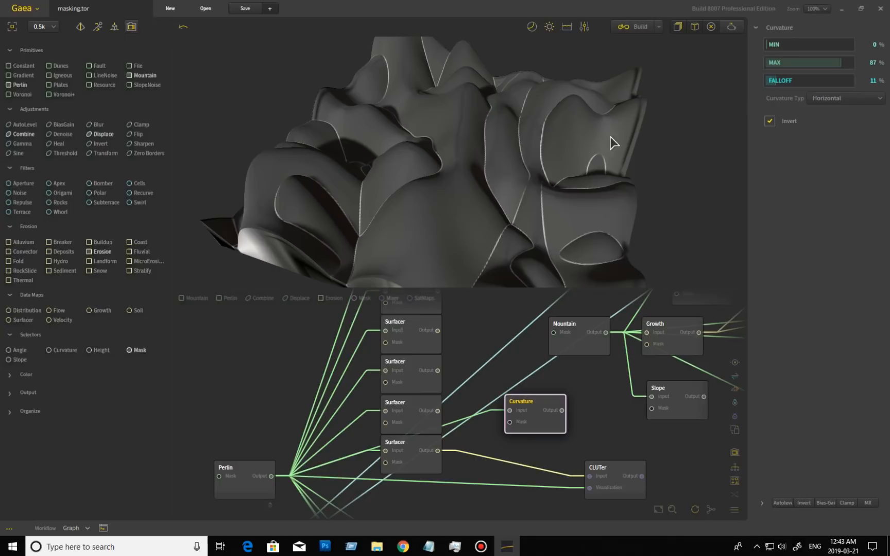
click(840, 99)
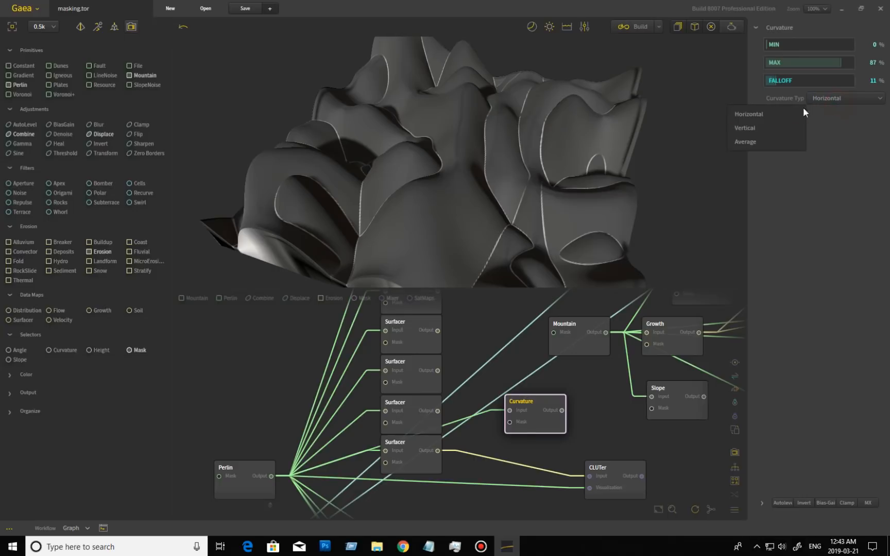
click(781, 126)
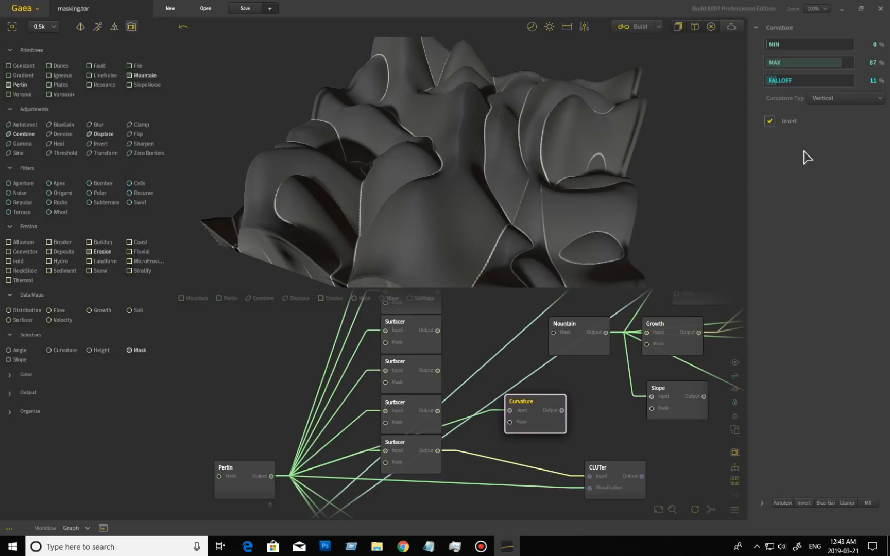
click(837, 100)
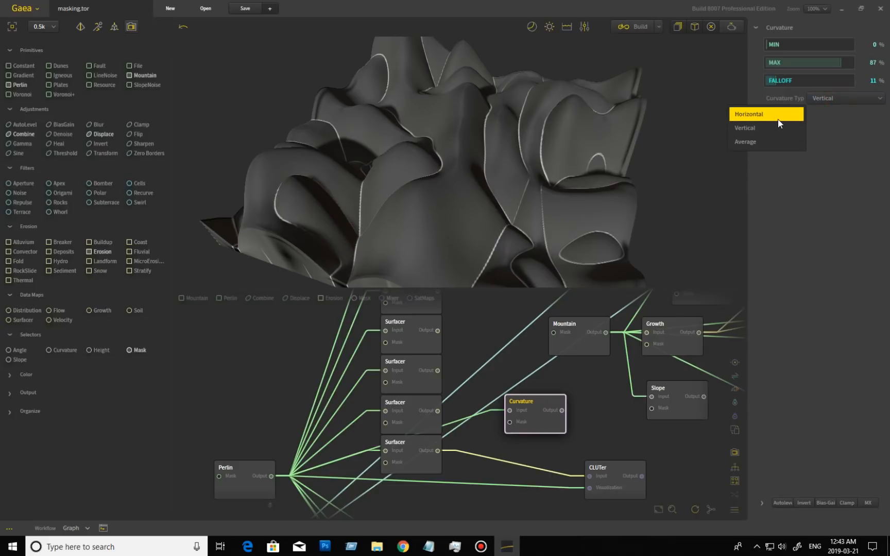
click(778, 116)
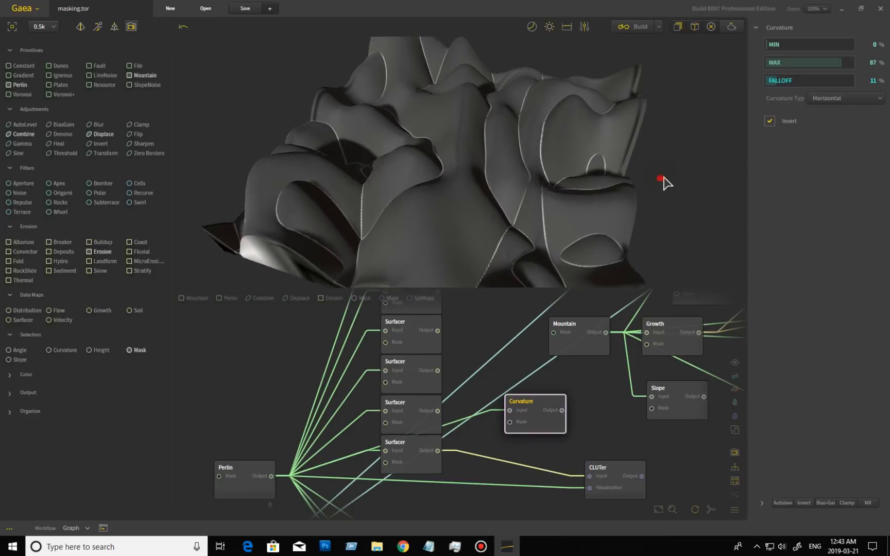
drag(666, 183, 674, 137)
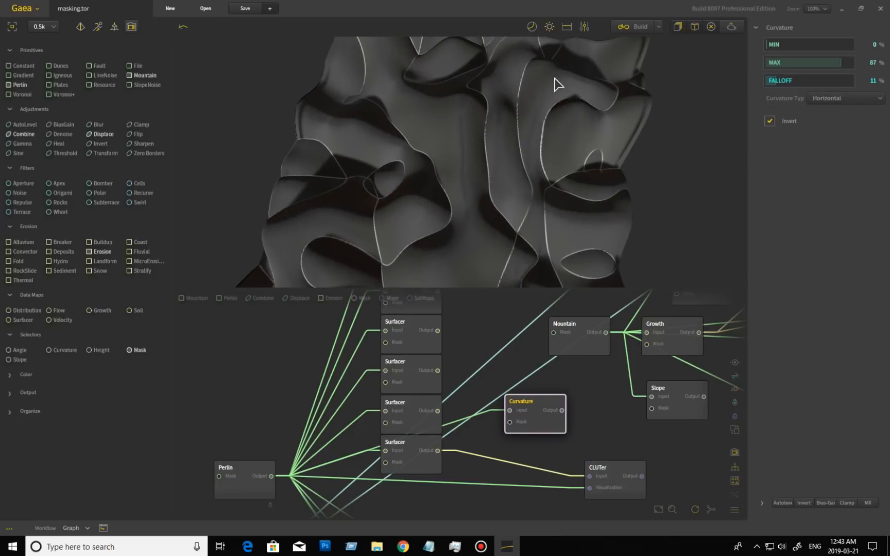
Try Vertical curvature again, then settle on the Average curvature type
click(824, 97)
click(788, 128)
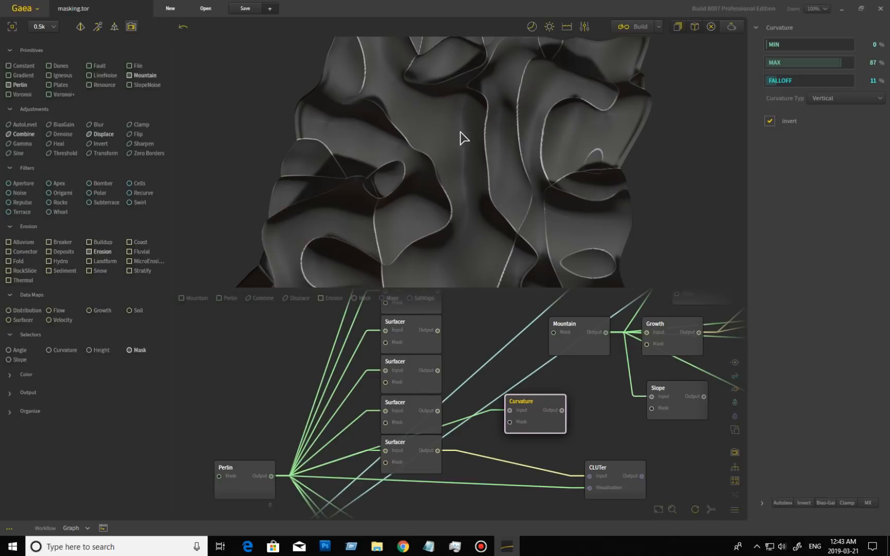
click(831, 99)
click(781, 142)
drag(541, 171, 554, 233)
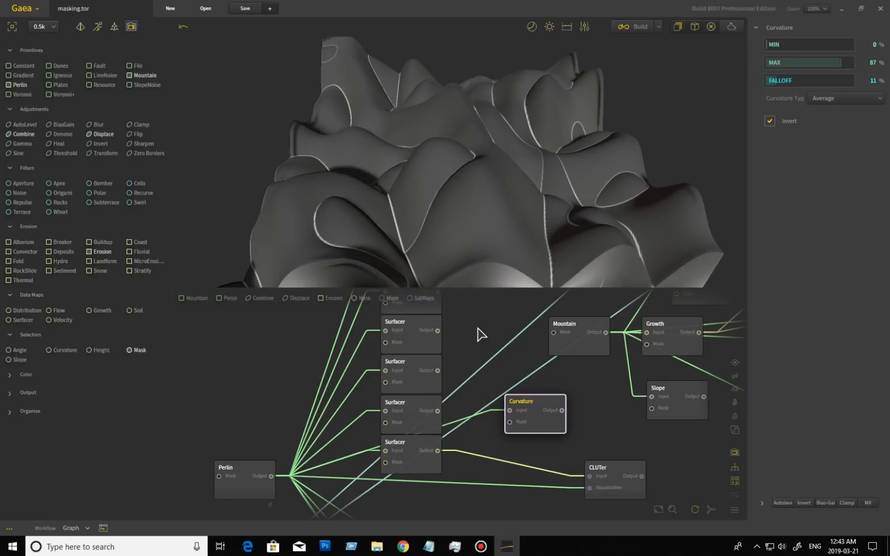
Raise the Trace-mode Surfacer's strength from 12% to 70%, apply it, and inspect the rebuilt terrain
click(413, 420)
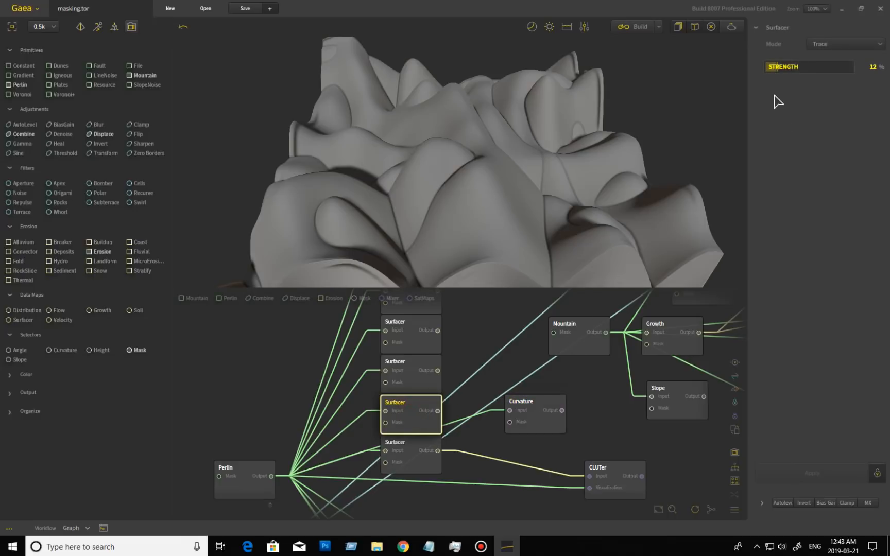
drag(776, 66, 826, 67)
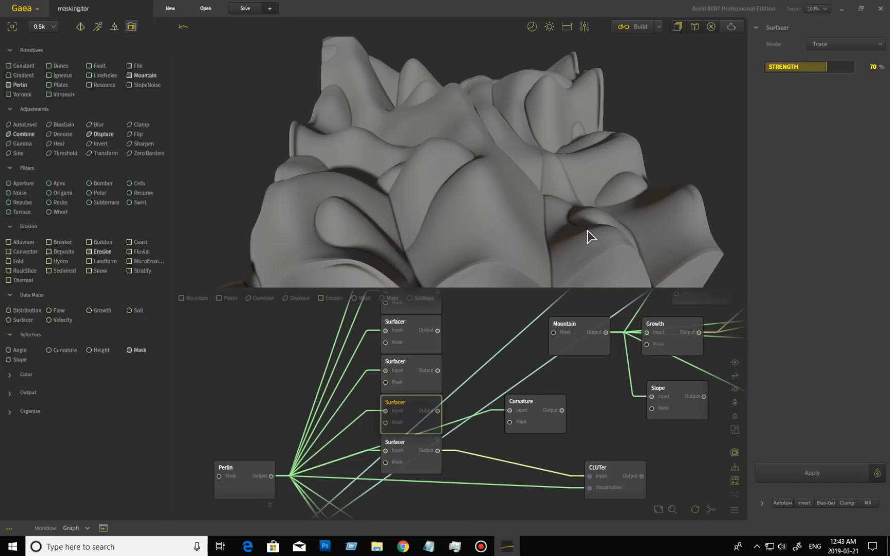
drag(575, 241, 578, 223)
click(812, 472)
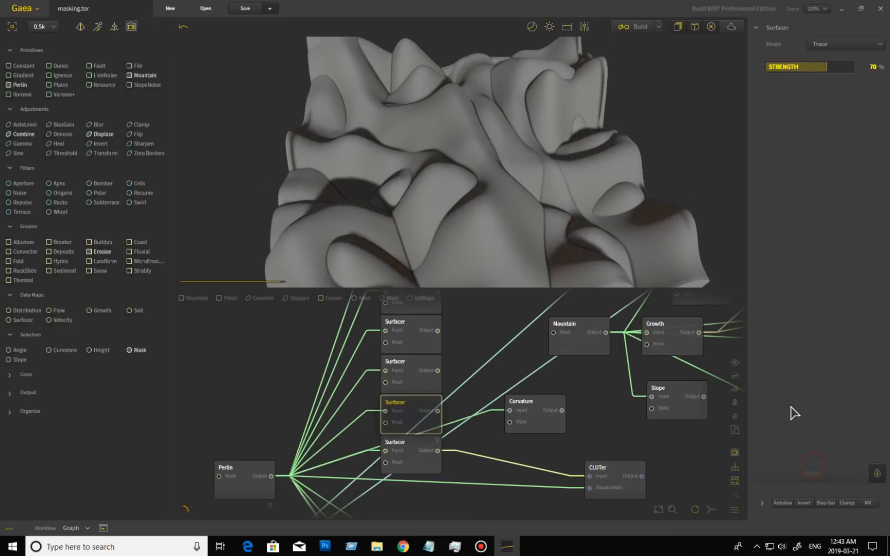
drag(648, 252, 517, 252)
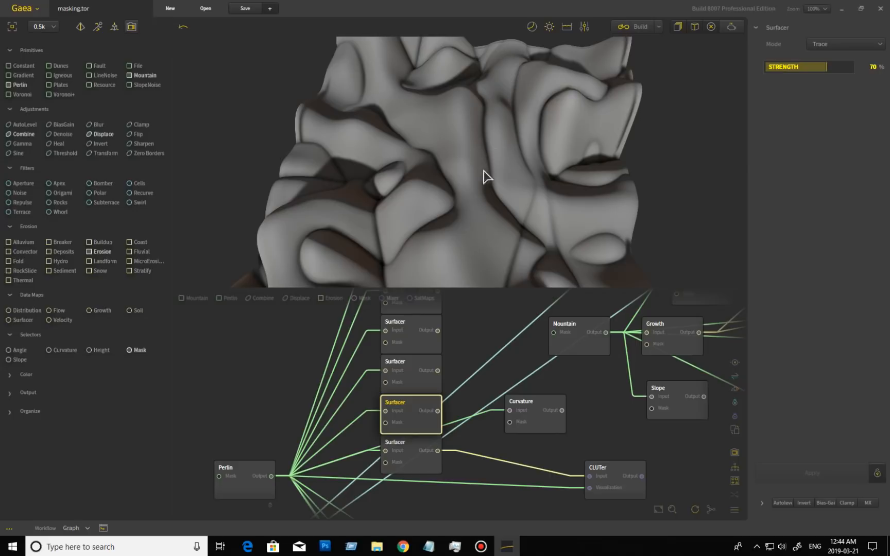
drag(522, 169, 536, 205)
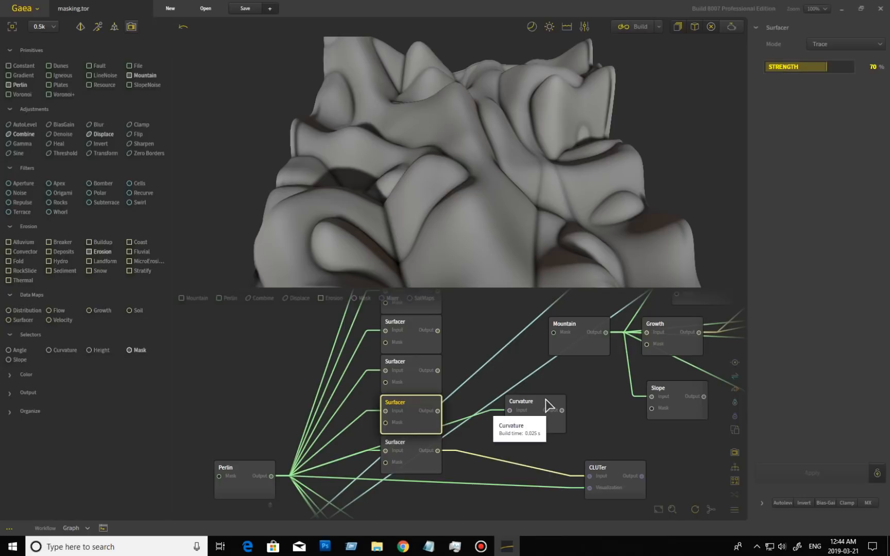
Preview the Wind Streaks Surfacer, then the CLUTer's blue-tinted terrain
click(418, 469)
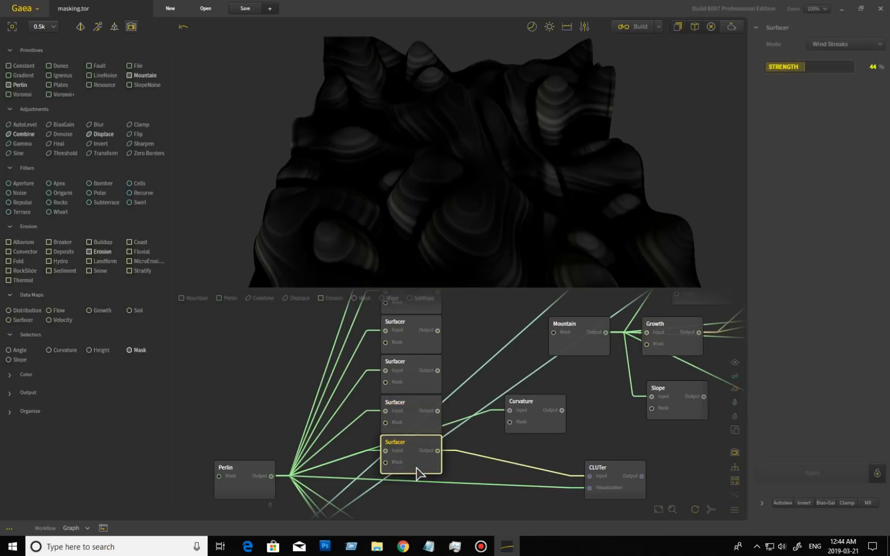
drag(506, 209, 475, 228)
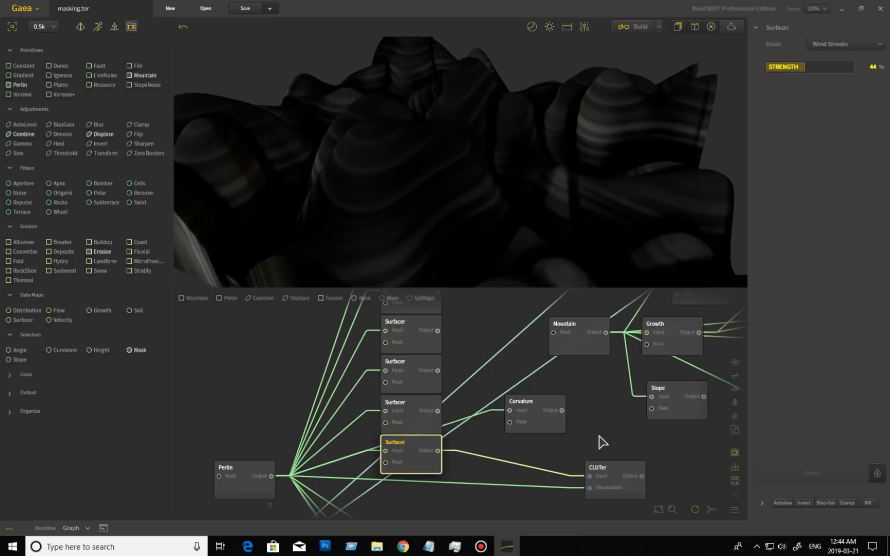
click(616, 474)
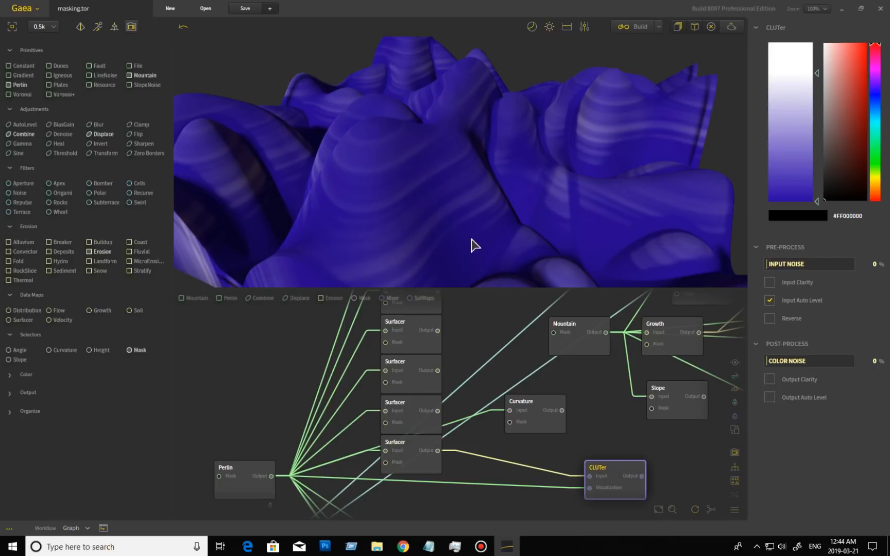
mouse_move(511, 258)
mouse_down()
mouse_move(489, 250)
mouse_move(505, 244)
mouse_move(512, 252)
mouse_up()
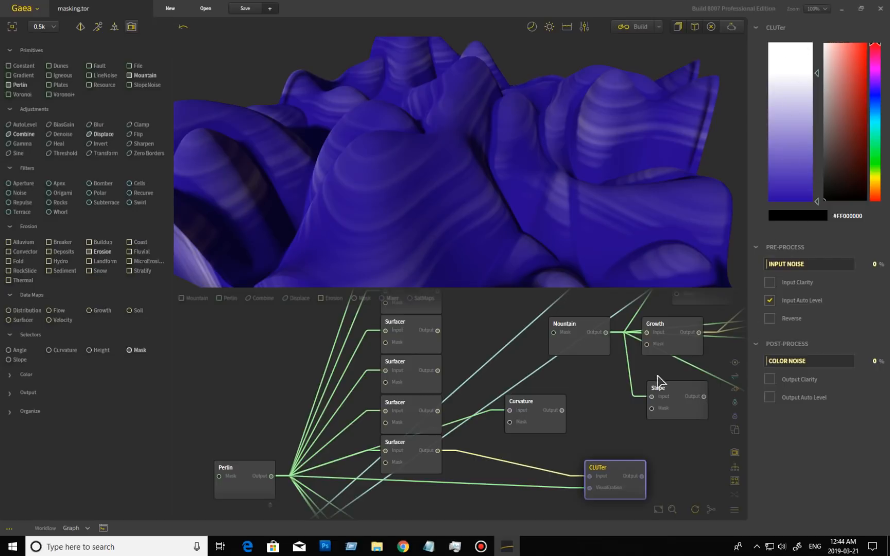
Pan the graph to show the Mixer, Aperture, CLUTer and Erosion nodes
middle_drag(640, 440, 490, 326)
middle_drag(589, 470, 639, 383)
mouse_move(557, 439)
middle_down()
mouse_move(601, 419)
mouse_move(564, 428)
middle_up()
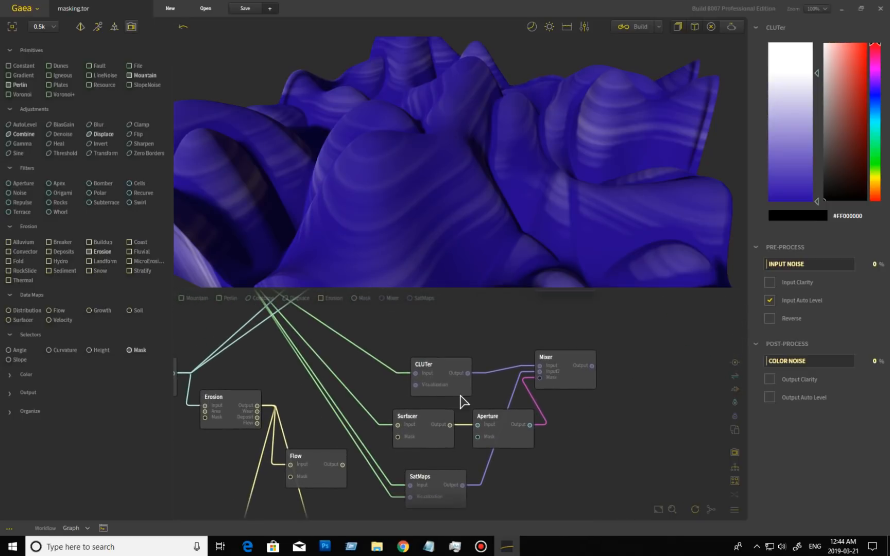
Step through the CLUTer, SatMaps, Surfacer, Aperture and Mixer previews, ending on the 50% Blend
click(453, 392)
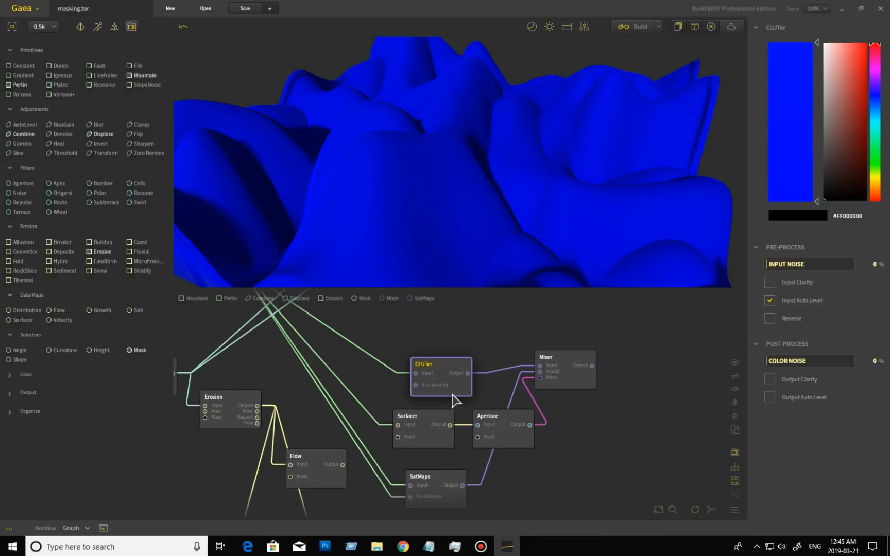
click(438, 480)
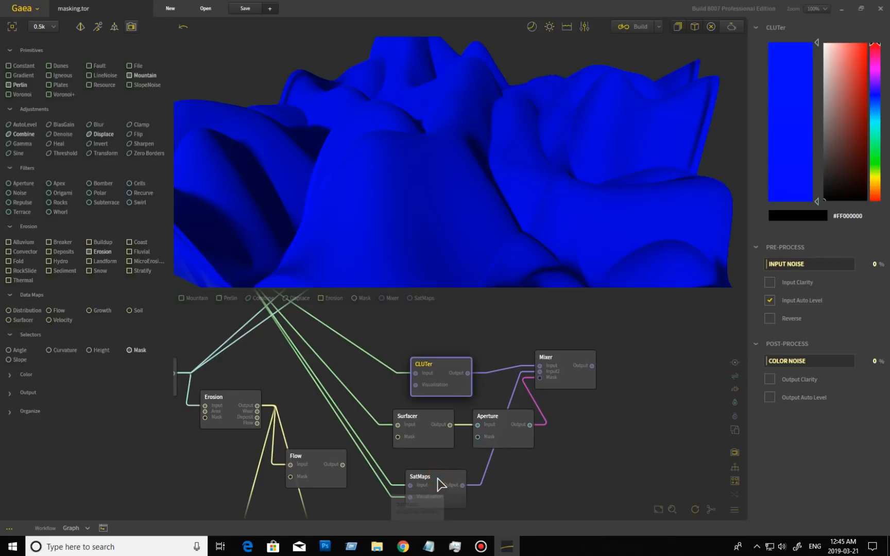
click(450, 496)
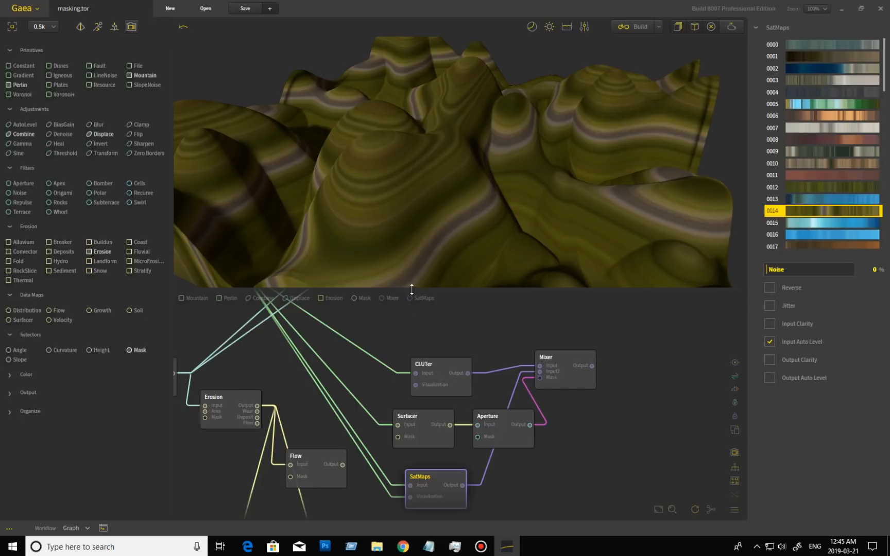
click(429, 443)
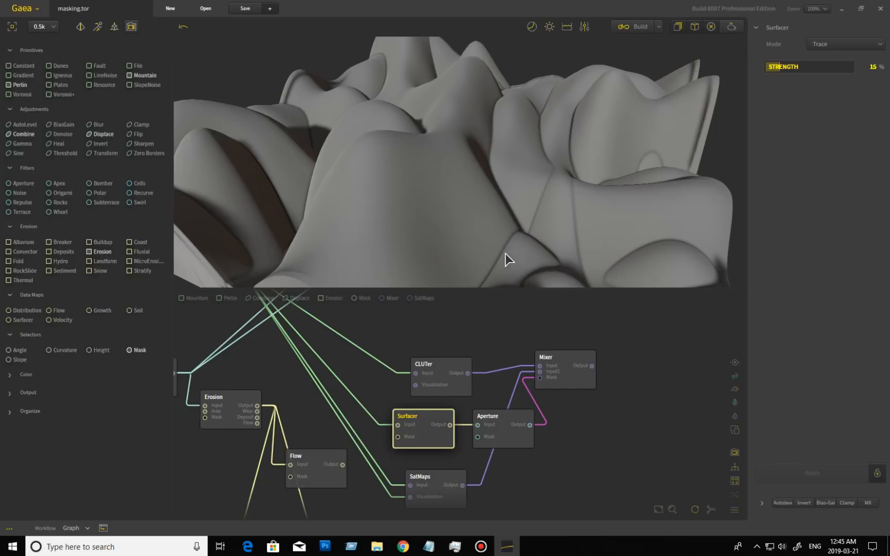
click(510, 425)
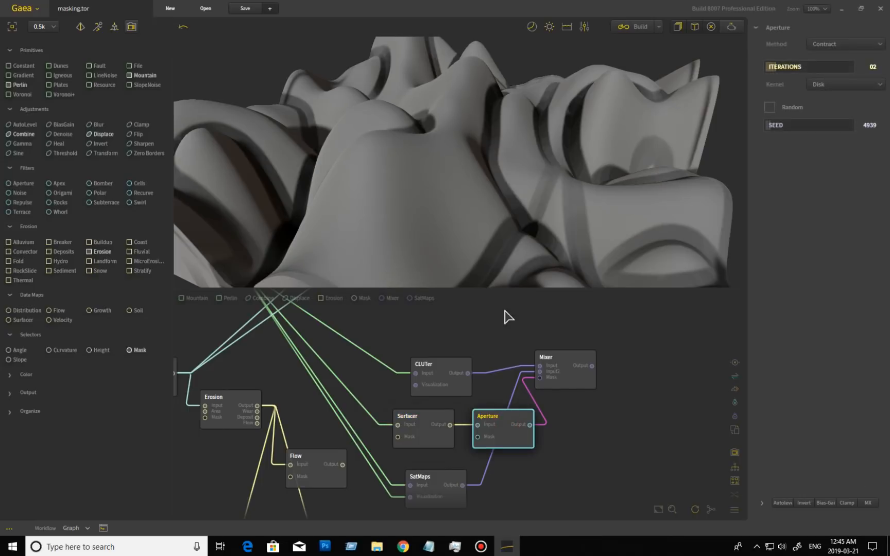
click(573, 365)
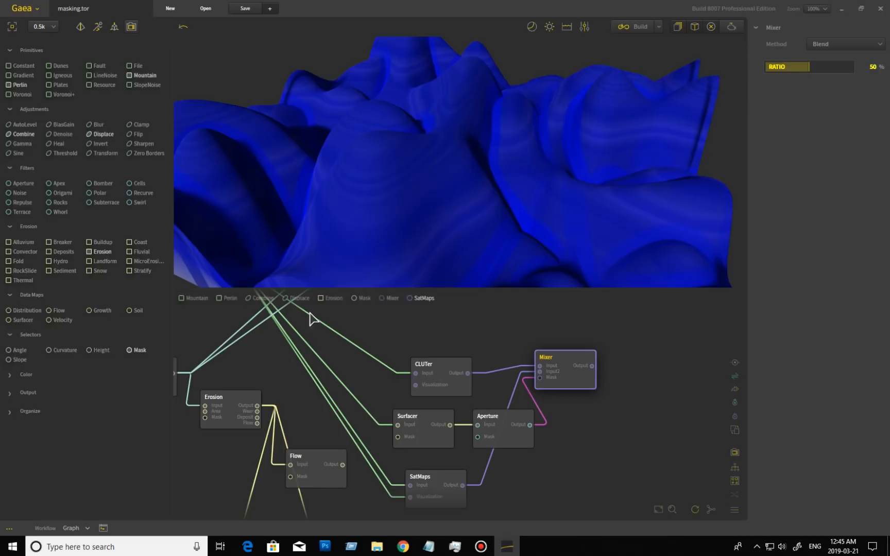
middle_drag(485, 319, 554, 453)
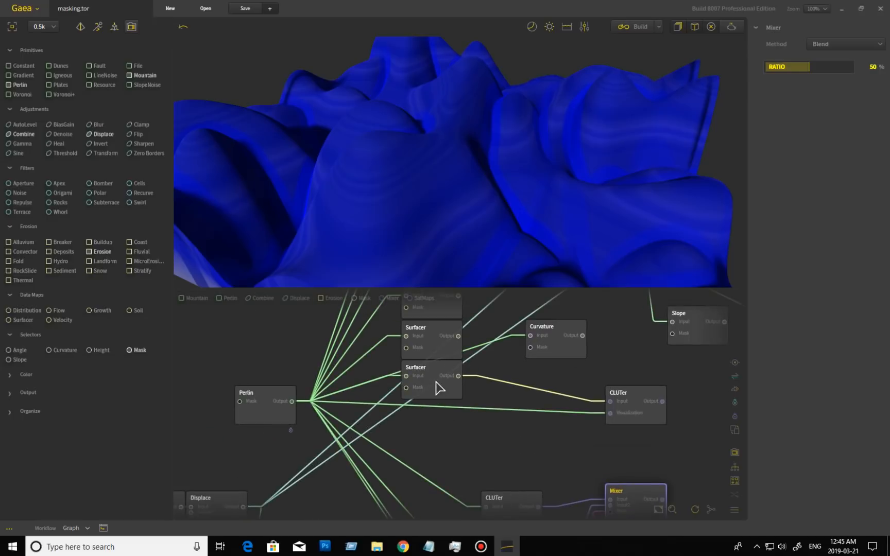
click(635, 409)
drag(511, 220, 475, 224)
drag(557, 444, 455, 467)
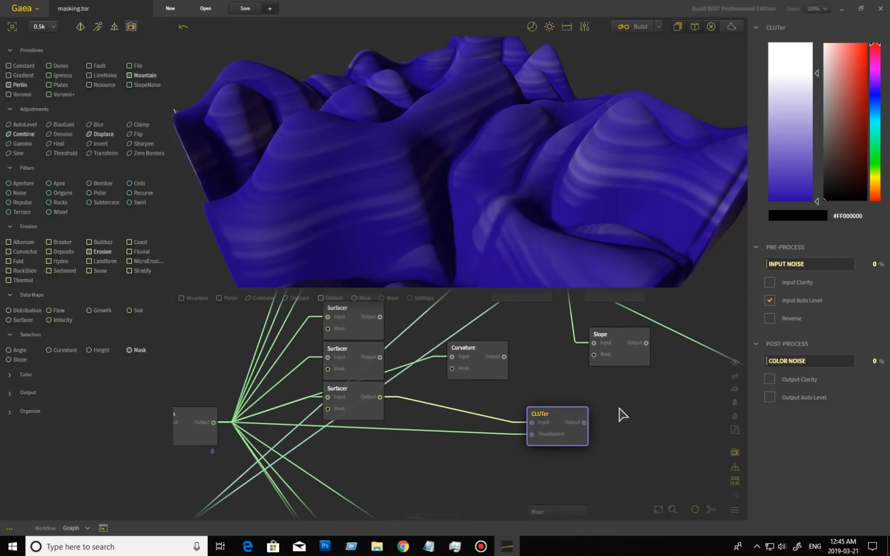
drag(625, 394, 593, 479)
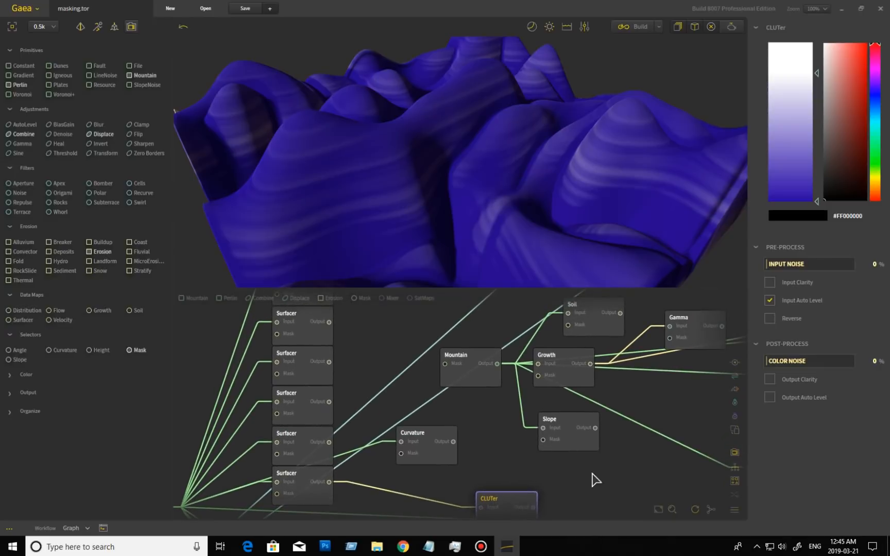
drag(664, 418, 621, 470)
drag(618, 433, 618, 465)
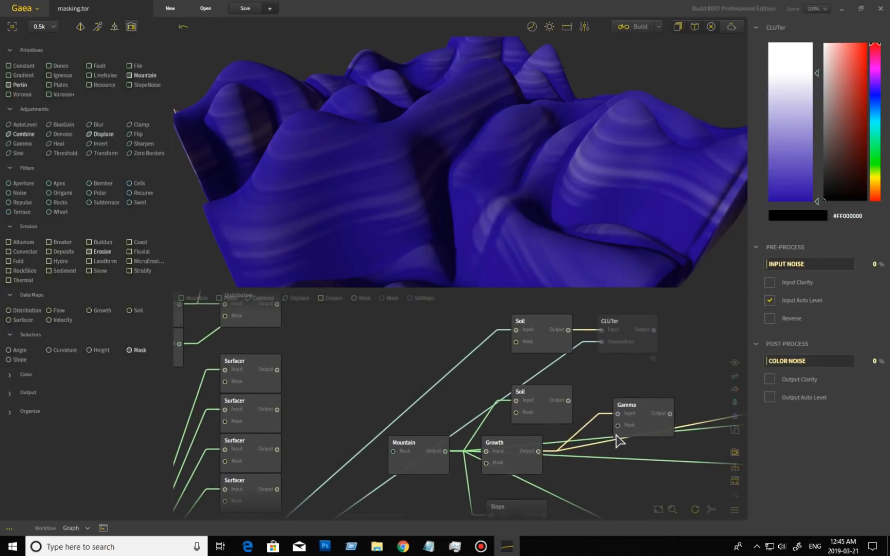
click(556, 349)
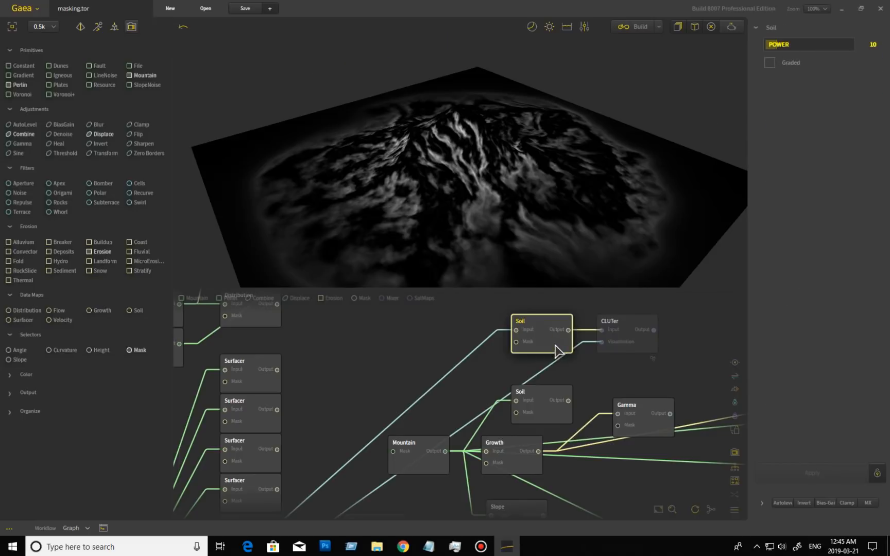
click(542, 408)
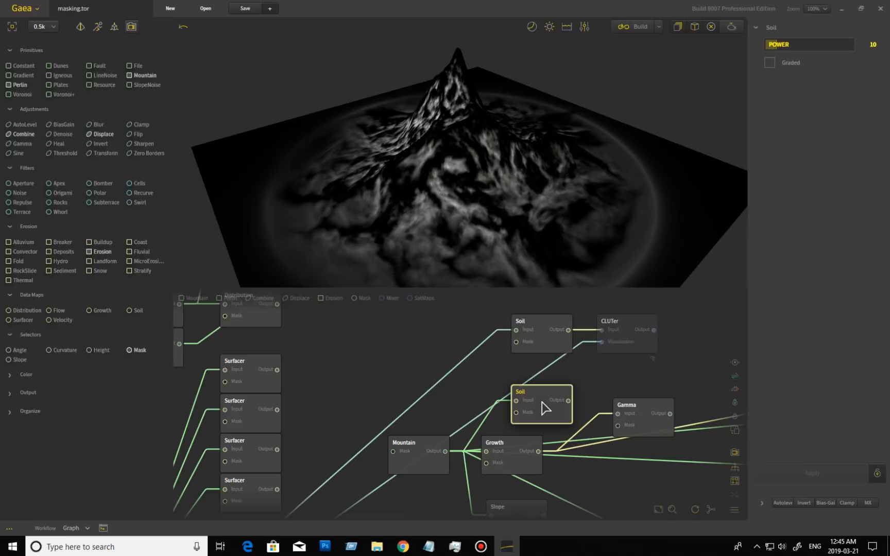
drag(422, 243, 465, 237)
scroll(465, 237, up, 5)
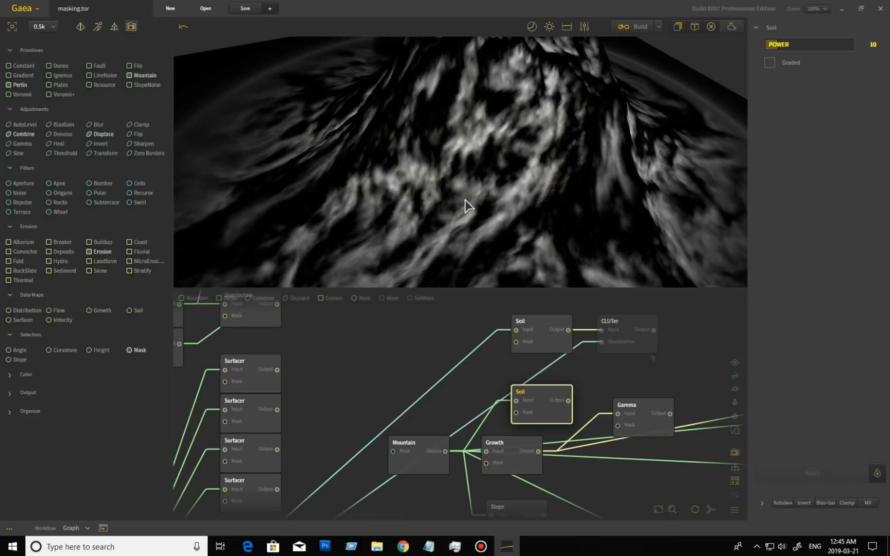
drag(466, 198, 383, 242)
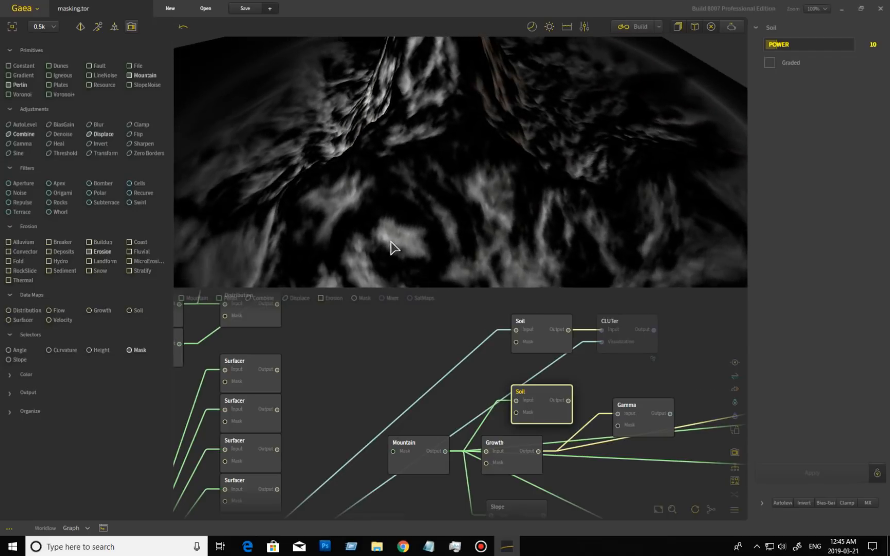
drag(356, 192, 503, 207)
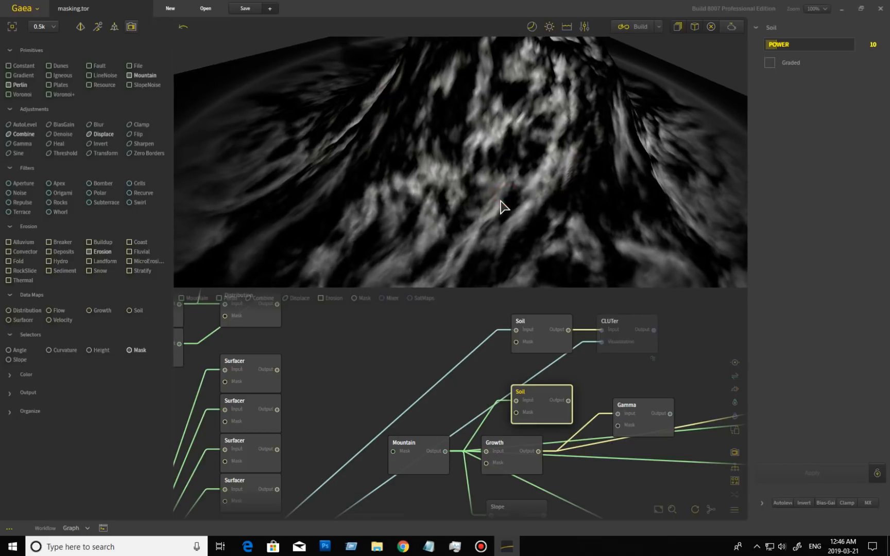
click(541, 342)
drag(565, 246, 562, 231)
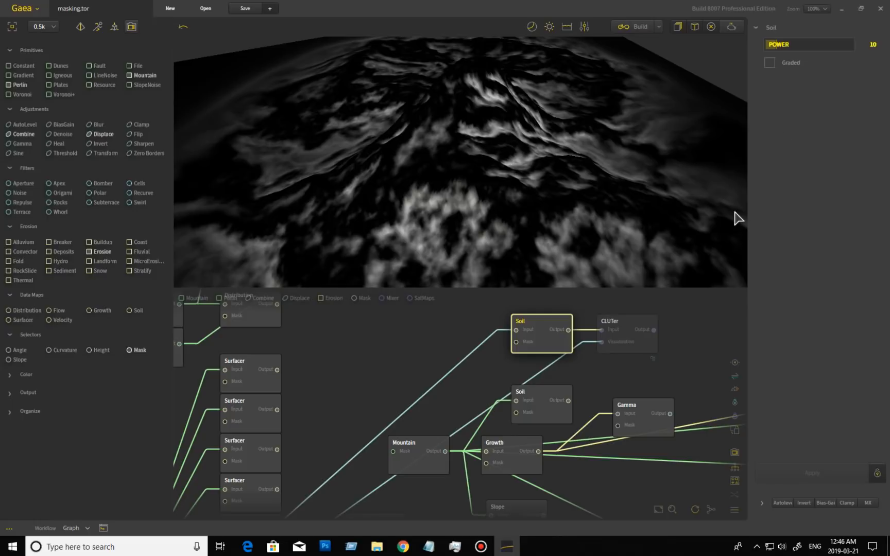
click(627, 329)
drag(577, 239, 420, 174)
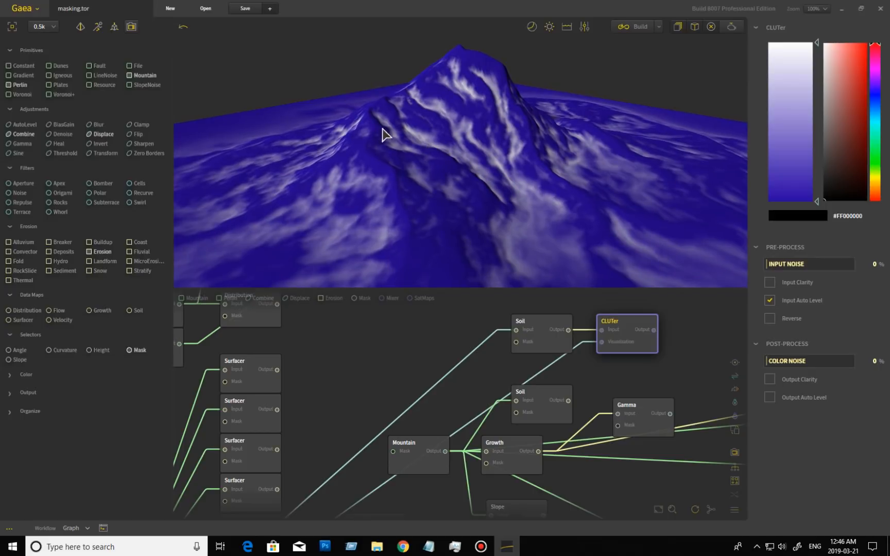
Drag the CLUTer gradient stop down so the mountain turns mostly white
drag(444, 117, 563, 100)
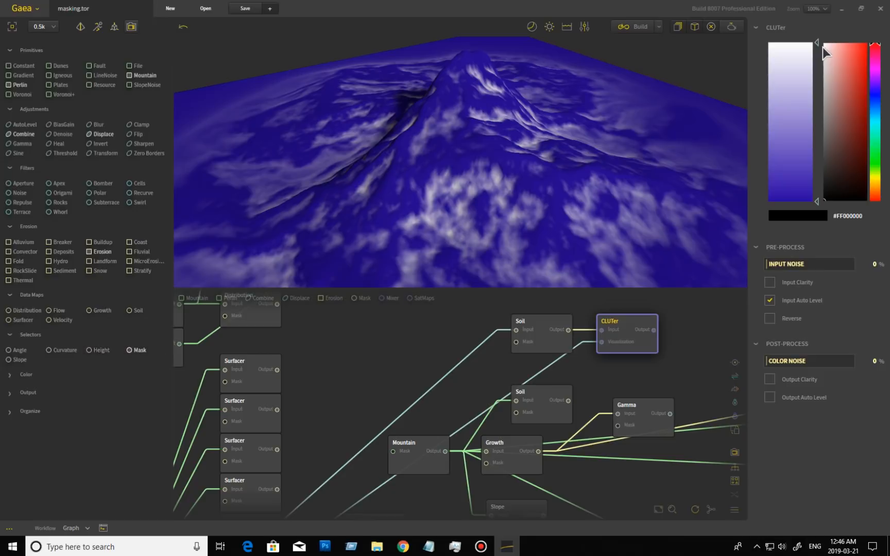
drag(817, 42, 817, 177)
drag(483, 207, 443, 188)
scroll(433, 199, down, 3)
drag(460, 232, 508, 187)
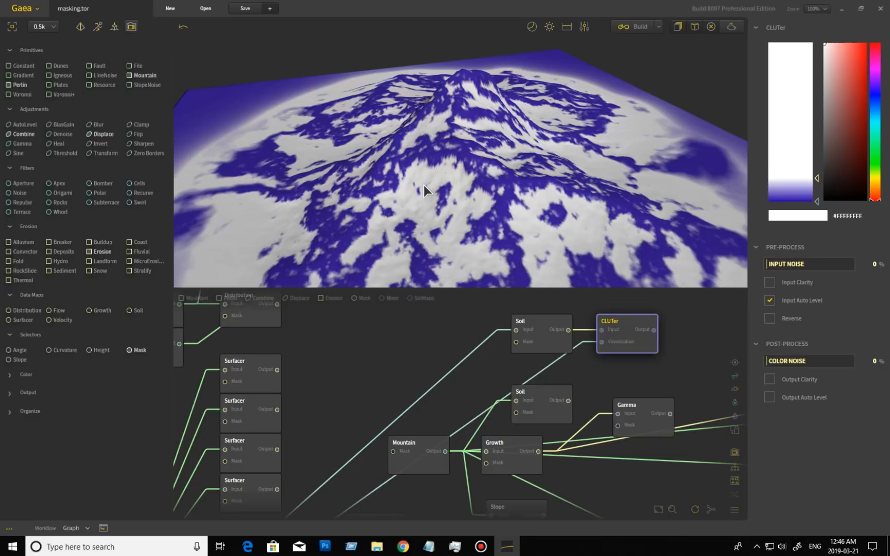
Spread blue back across the whole gradient and preview the upper Soil node at Power 10
drag(426, 184, 475, 169)
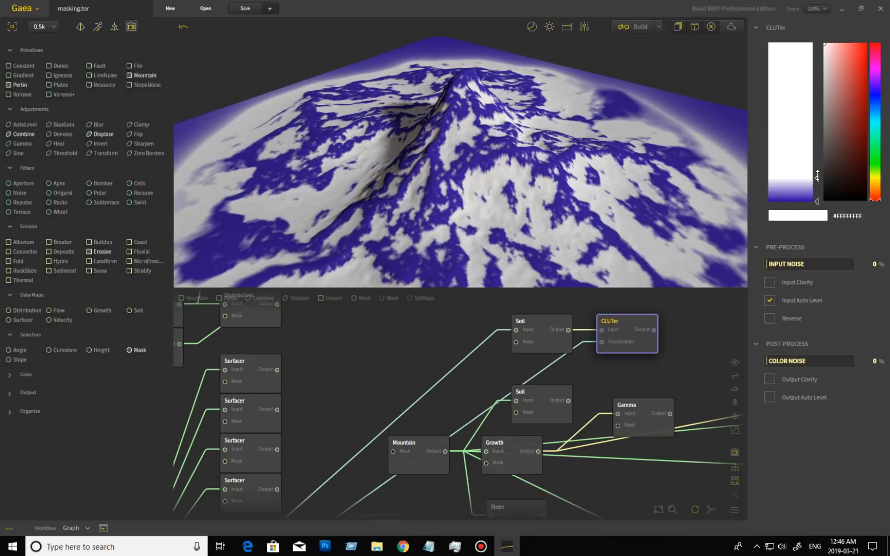
drag(817, 175, 826, 48)
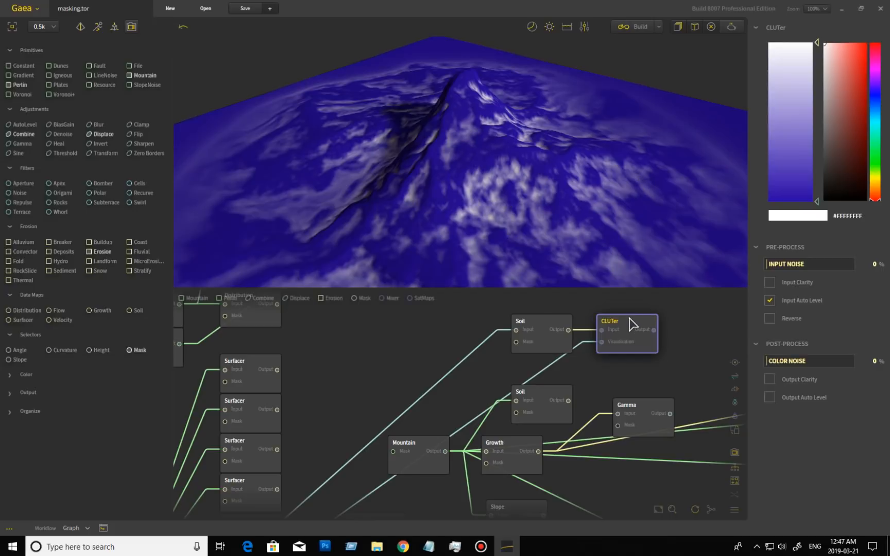
click(546, 341)
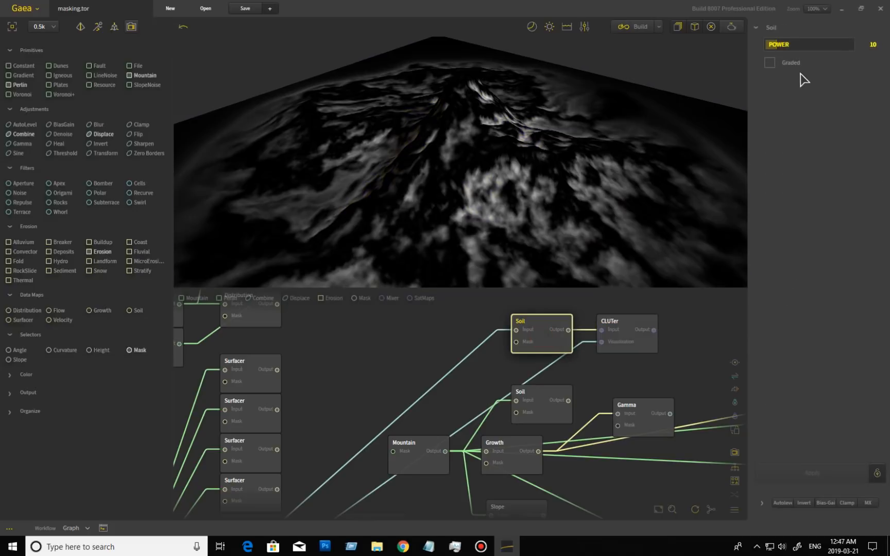
Apply Graded on the Soil node and shrink the CLUTer blue band to the soil gullies
click(770, 64)
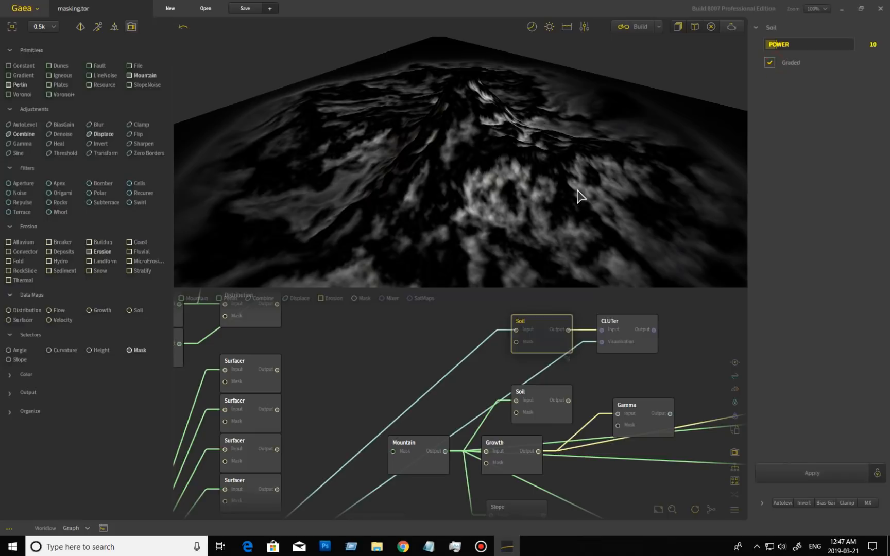
click(804, 470)
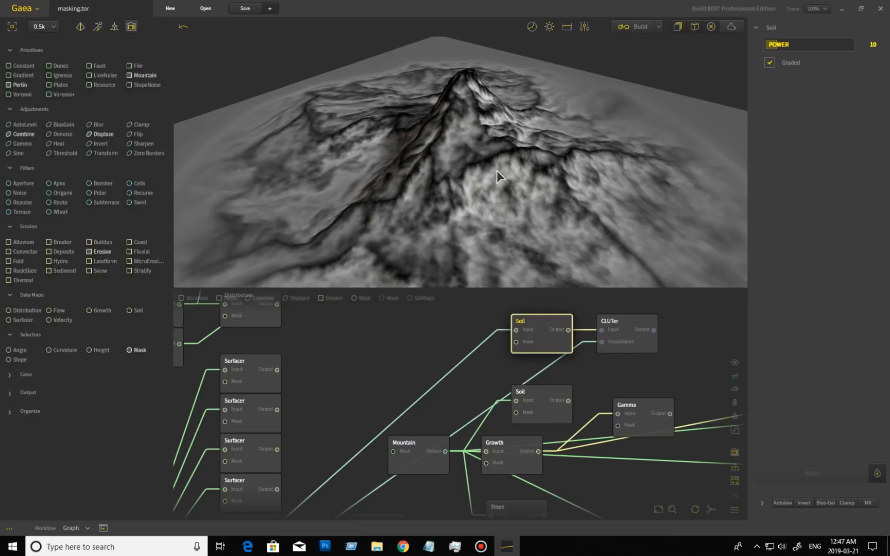
click(632, 336)
drag(818, 44, 830, 192)
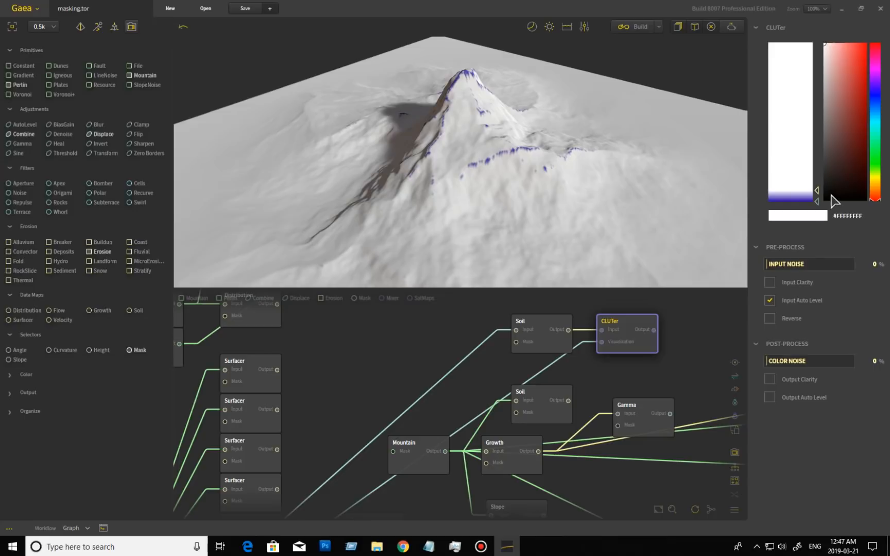
drag(817, 192, 814, 149)
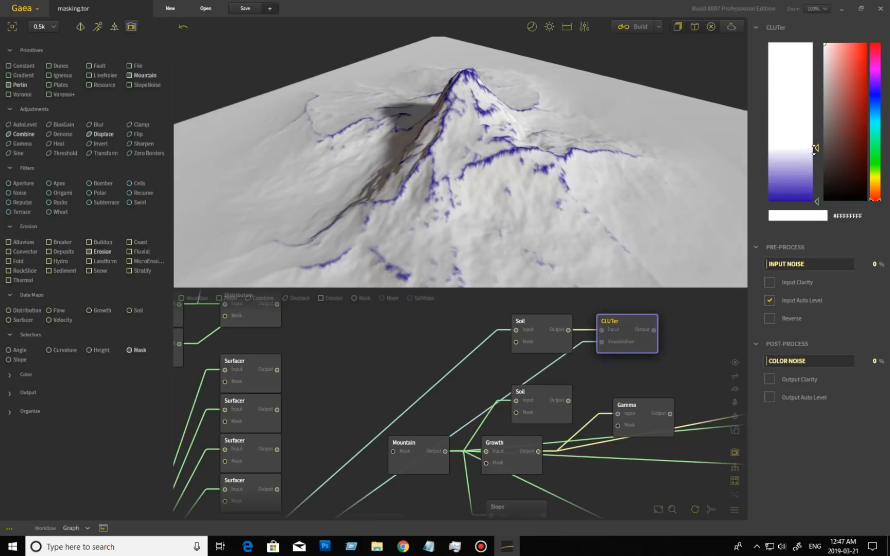
mouse_move(567, 208)
mouse_down()
mouse_move(481, 216)
mouse_move(400, 190)
mouse_move(326, 206)
mouse_move(594, 192)
mouse_up()
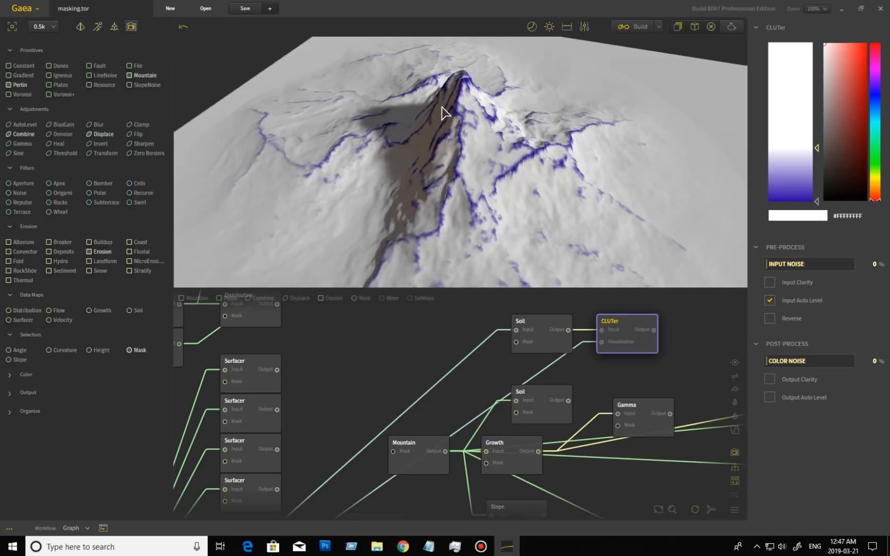
drag(545, 174, 551, 194)
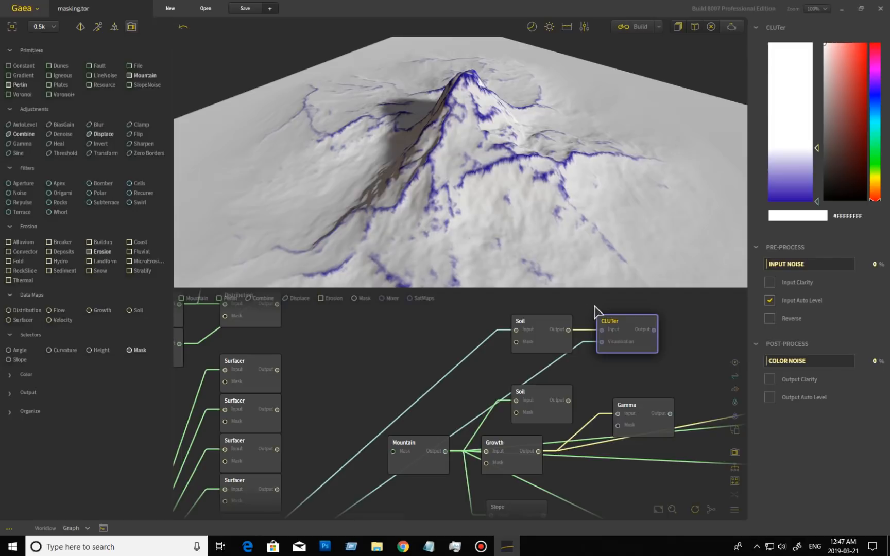
drag(596, 398, 569, 350)
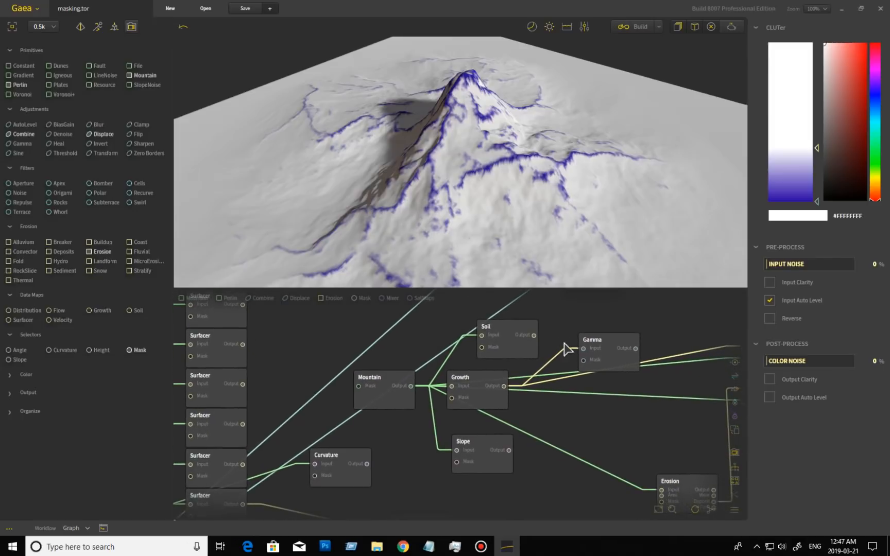
Preview the Growth node's output, compare it with the lower CLUTer's colouring, then return to Growth
click(491, 407)
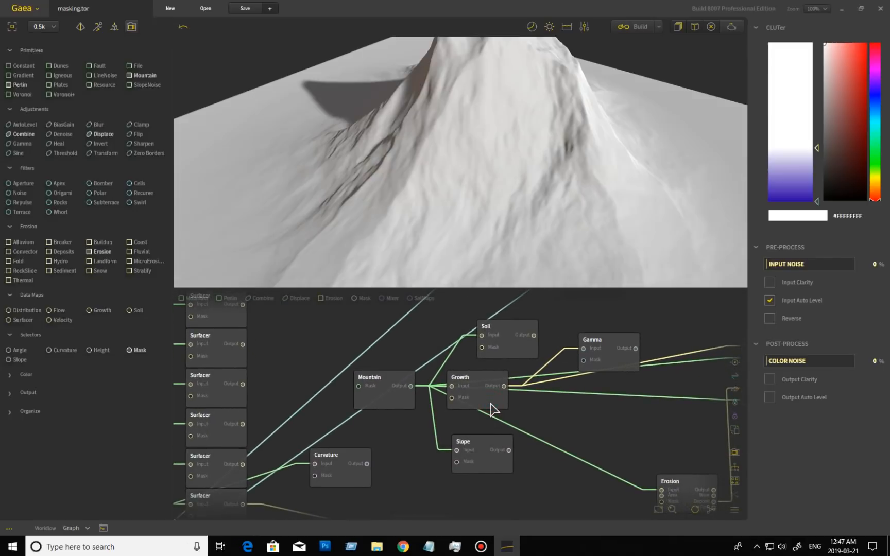
drag(575, 182, 532, 179)
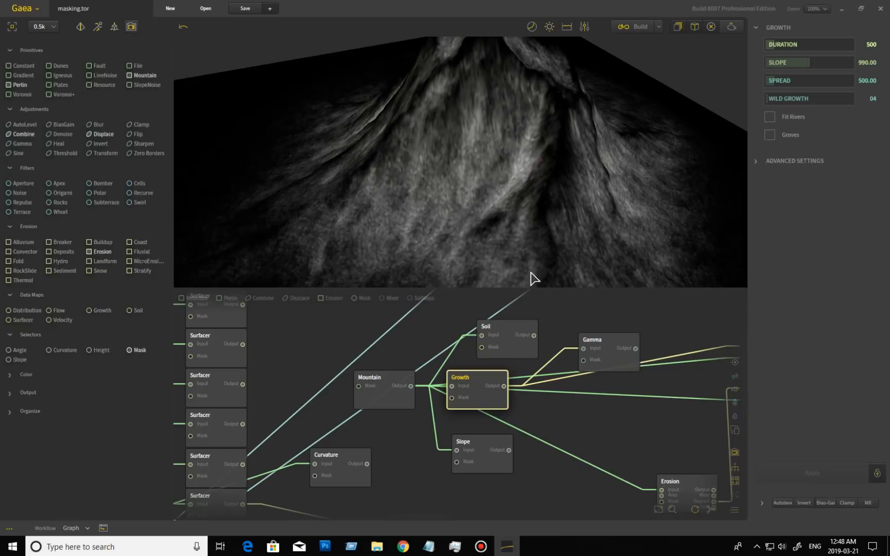
middle_drag(626, 441, 510, 408)
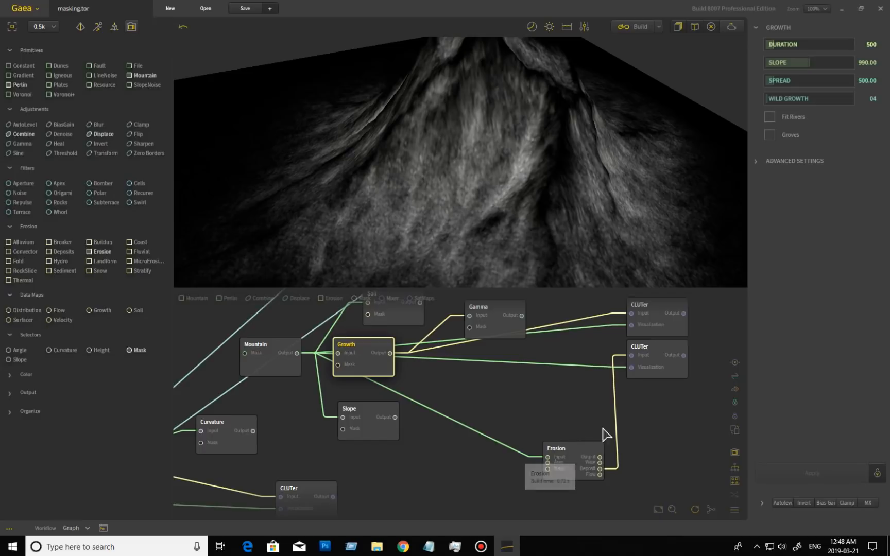
click(664, 375)
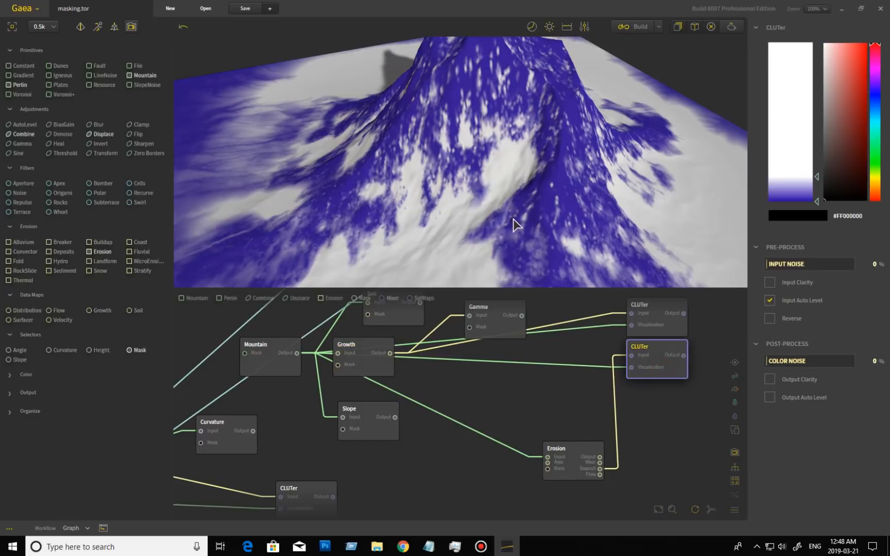
drag(497, 225, 524, 249)
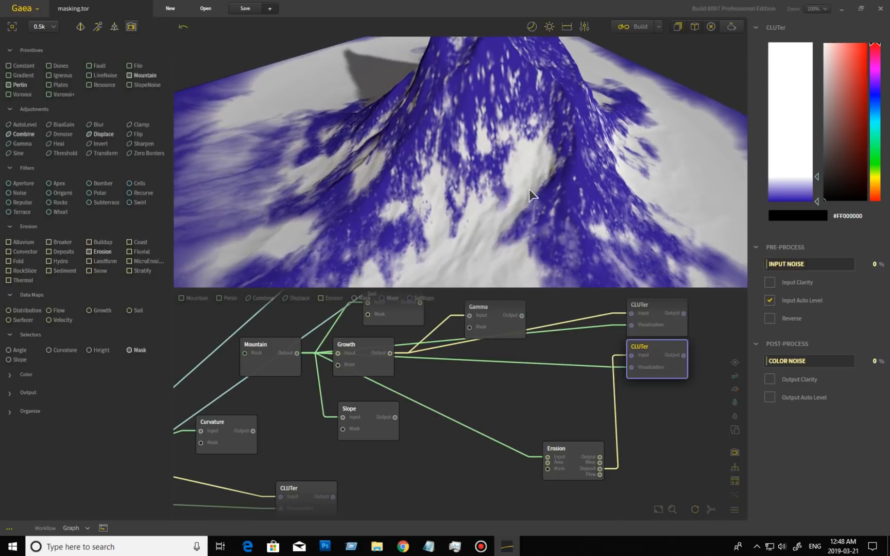
click(379, 363)
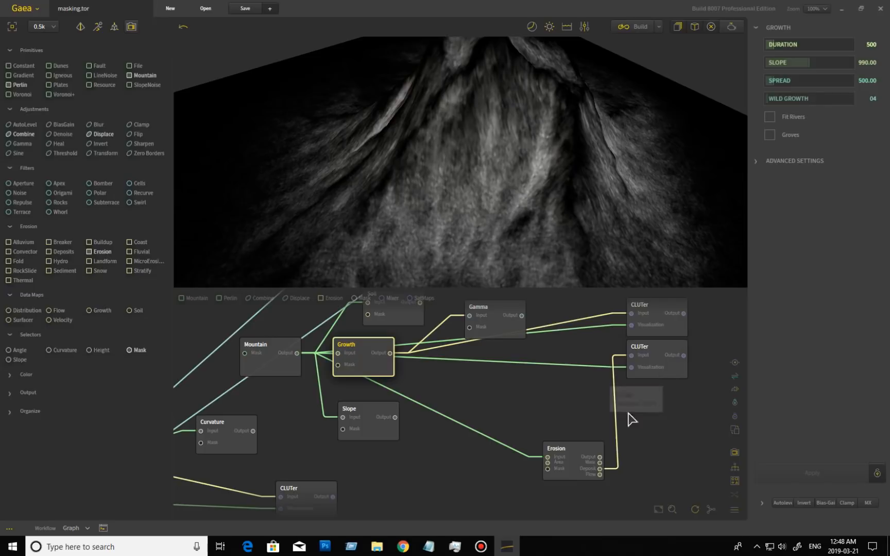
Connect the Erosion Flow output to the lower CLUTer and preview the Growth map again
drag(599, 478, 654, 355)
drag(507, 206, 483, 215)
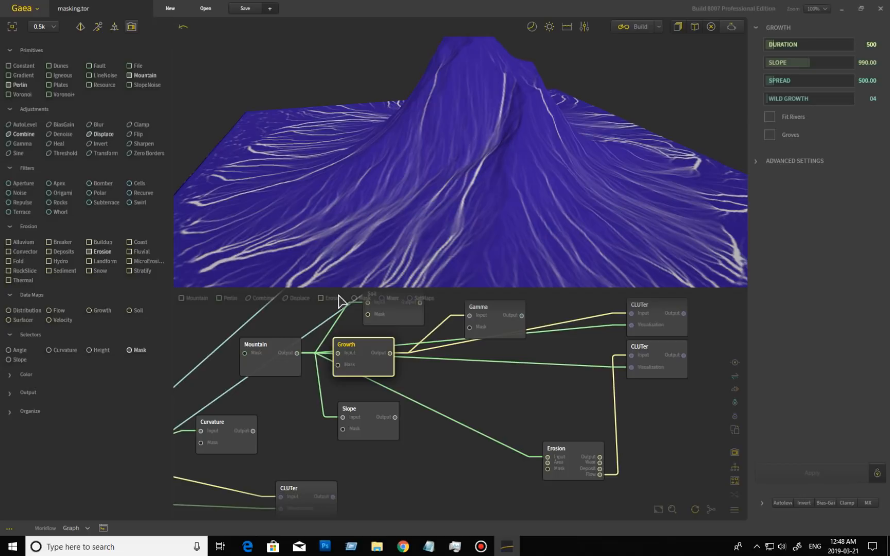
mouse_move(547, 172)
mouse_down()
mouse_move(576, 173)
mouse_move(661, 143)
mouse_move(580, 181)
mouse_move(496, 149)
mouse_up()
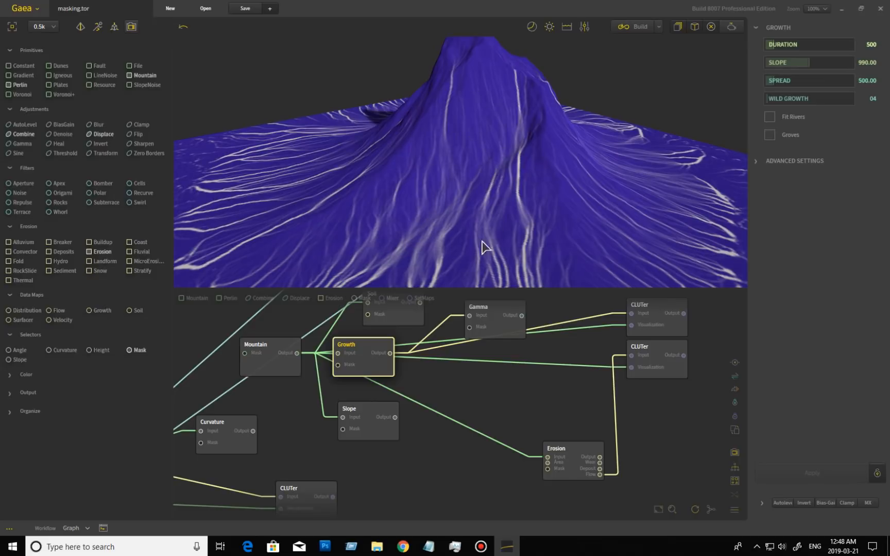
drag(604, 206, 570, 220)
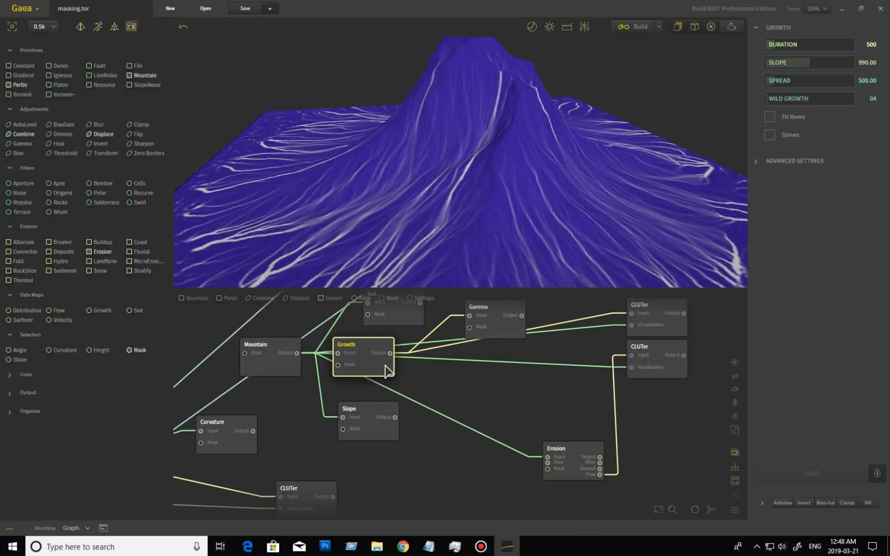
click(484, 323)
click(371, 368)
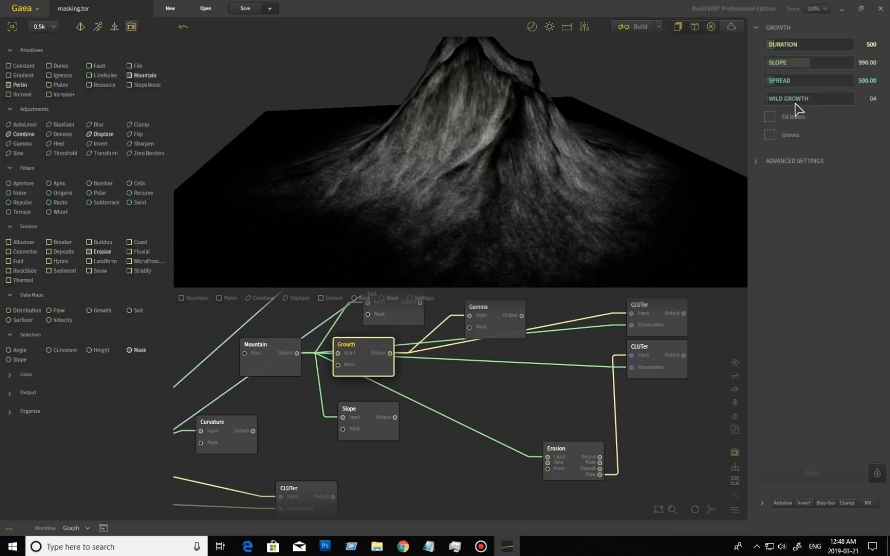
Enable Fit Rivers on the Growth map, rebuild it and orbit to view the result
click(771, 118)
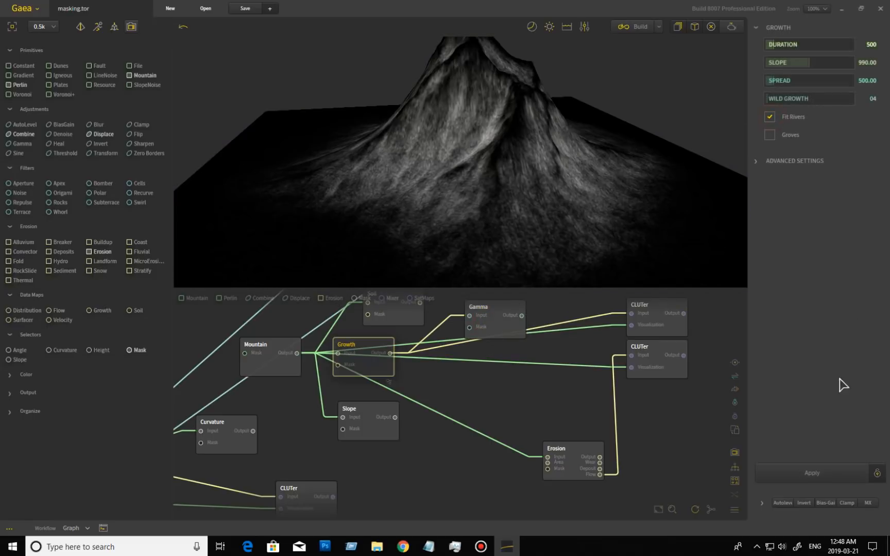
click(821, 472)
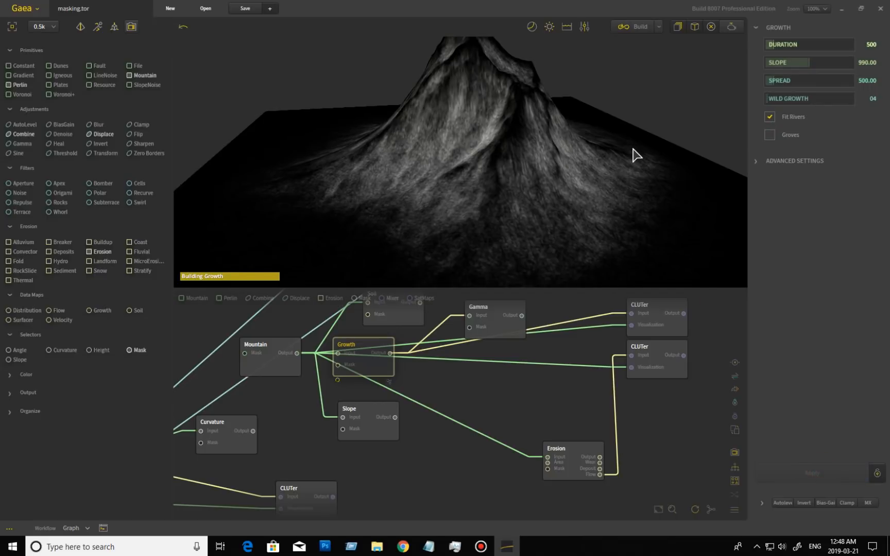
mouse_move(508, 158)
mouse_down()
mouse_move(524, 159)
mouse_move(512, 155)
mouse_up()
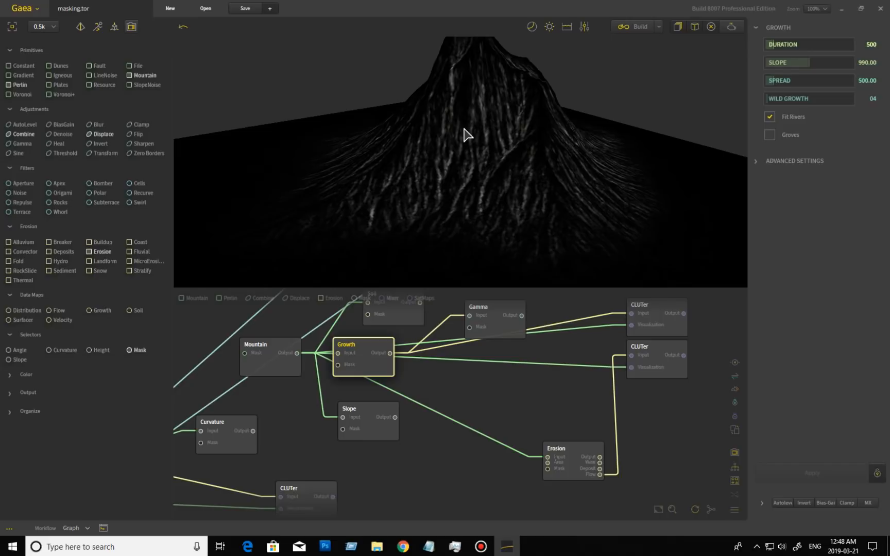
Turn Fit Rivers off, enable Groves instead and rebuild the Growth map
click(769, 119)
click(770, 135)
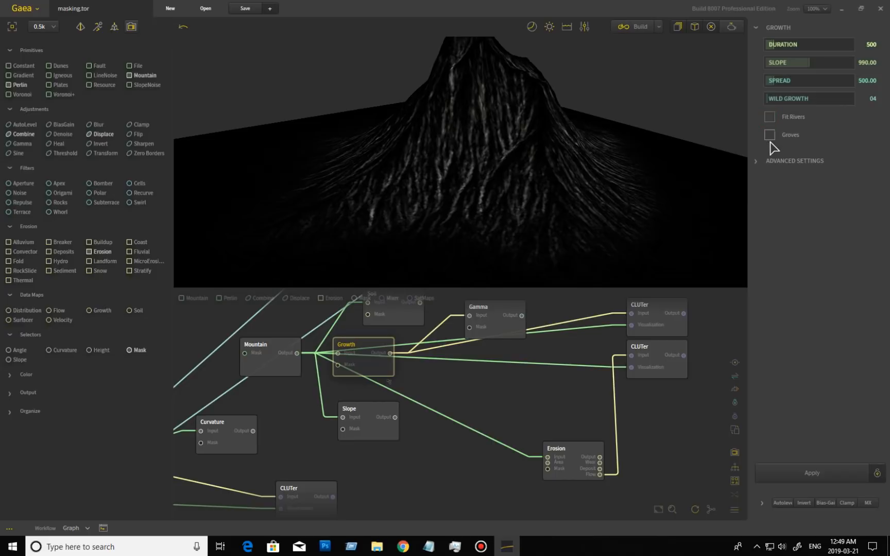
click(835, 473)
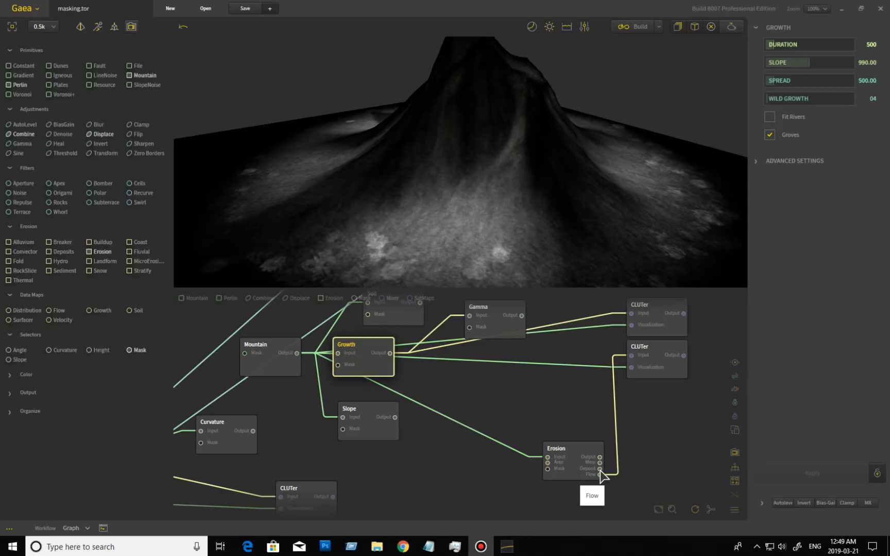
Connect Erosion's Deposit output to the lower CLUTer Input and preview its colours
drag(600, 470, 633, 356)
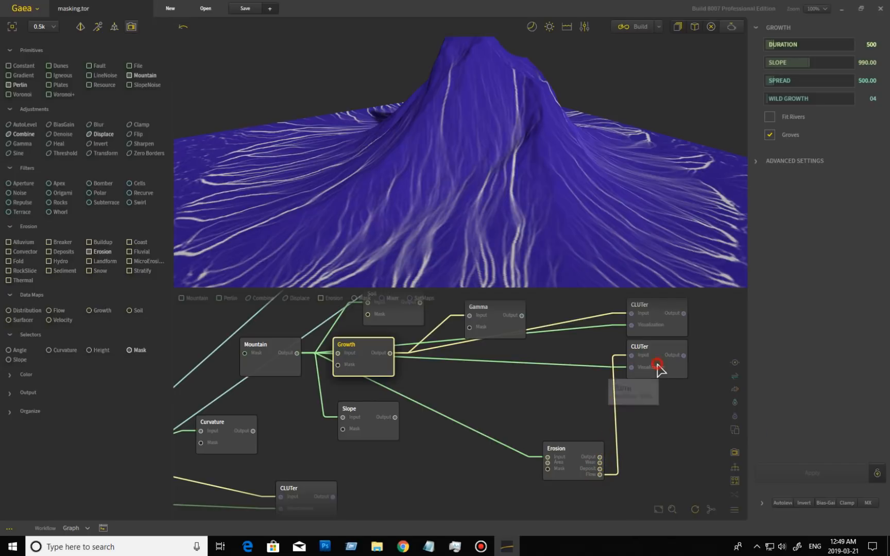
click(658, 369)
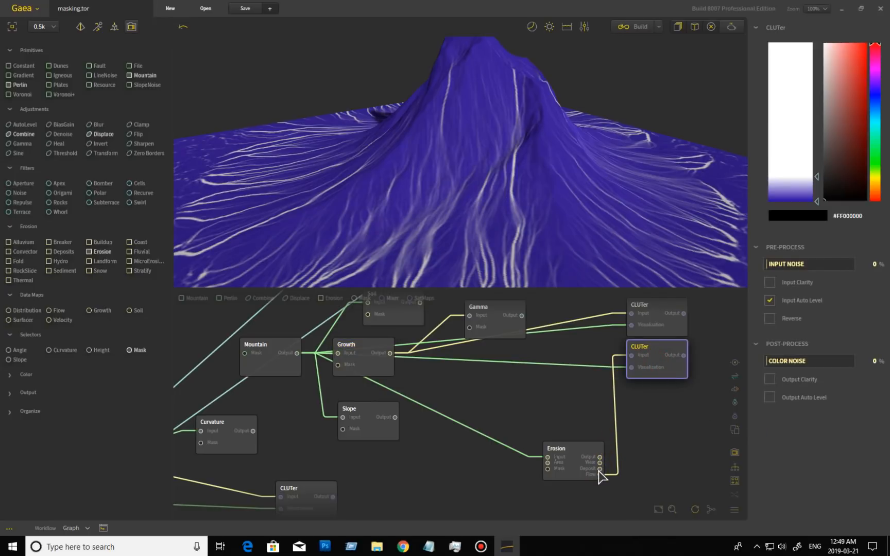
drag(600, 469, 632, 357)
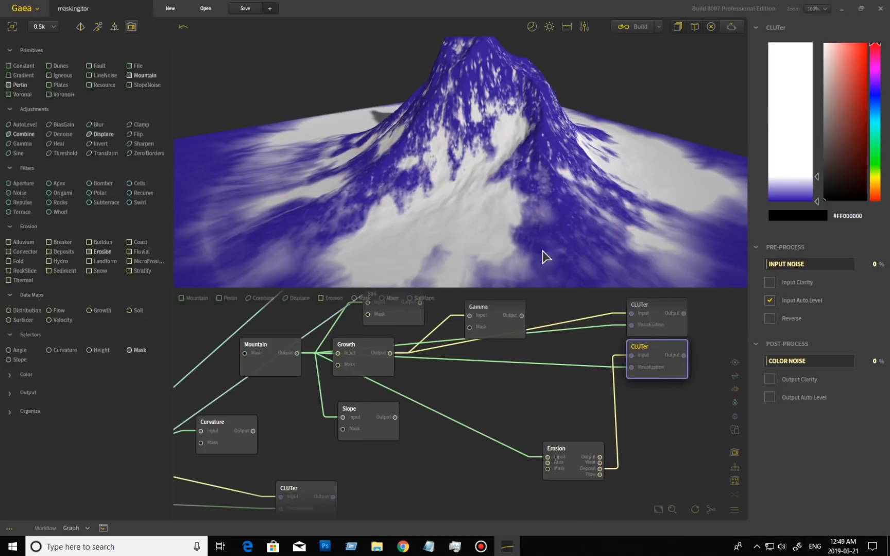
Compare the Growth and CLUTer previews, then make the CLUTer ramp fade from white into blue
click(374, 369)
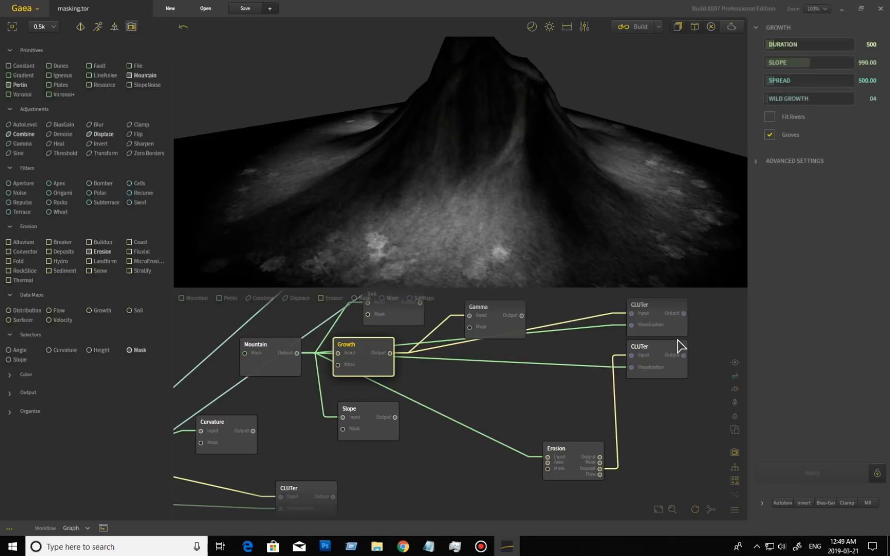
click(661, 359)
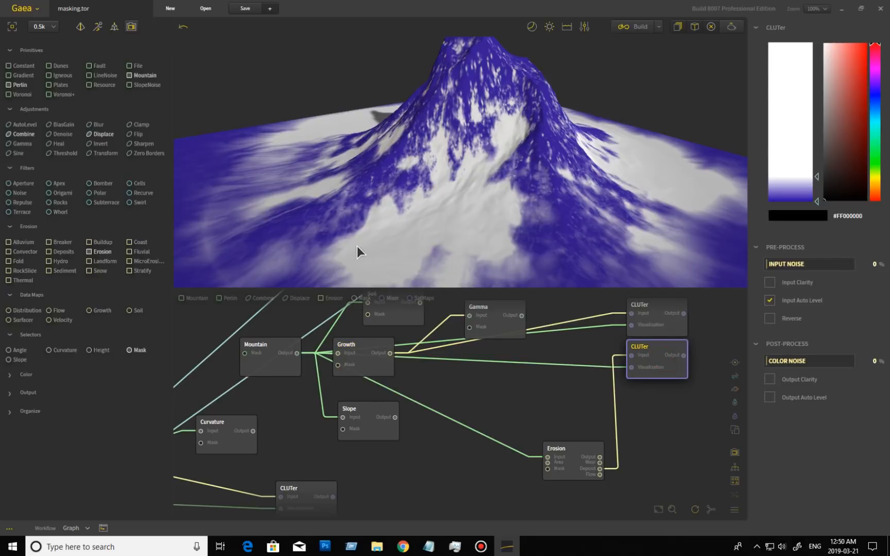
click(374, 372)
click(658, 357)
drag(816, 176, 816, 42)
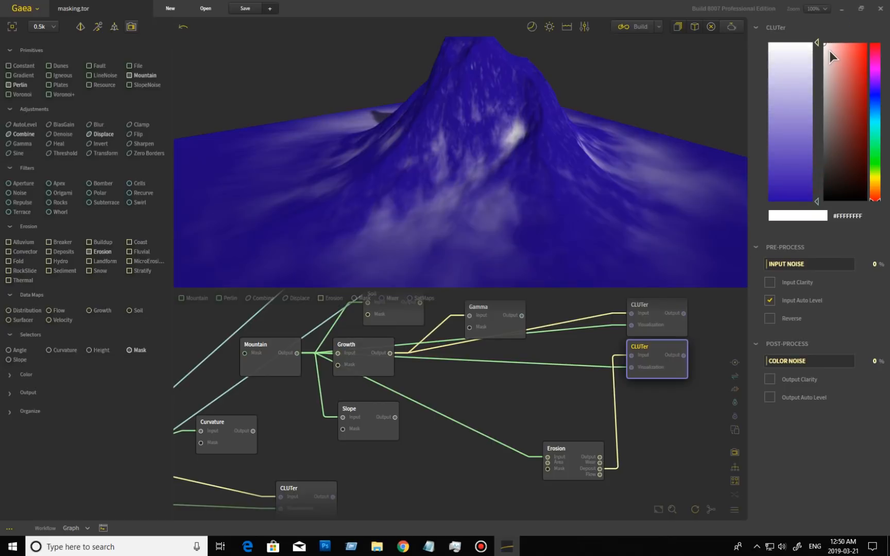
click(359, 368)
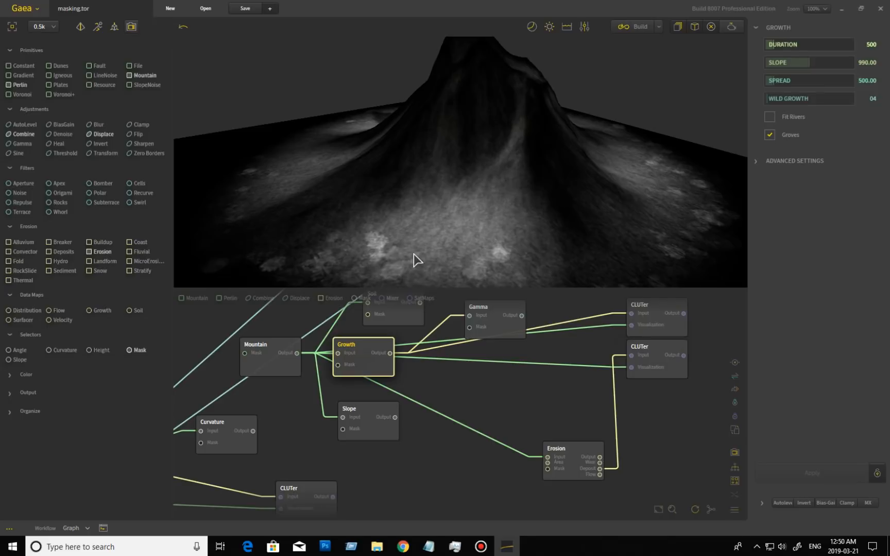
mouse_move(468, 252)
mouse_down()
mouse_move(480, 253)
mouse_move(471, 265)
mouse_up()
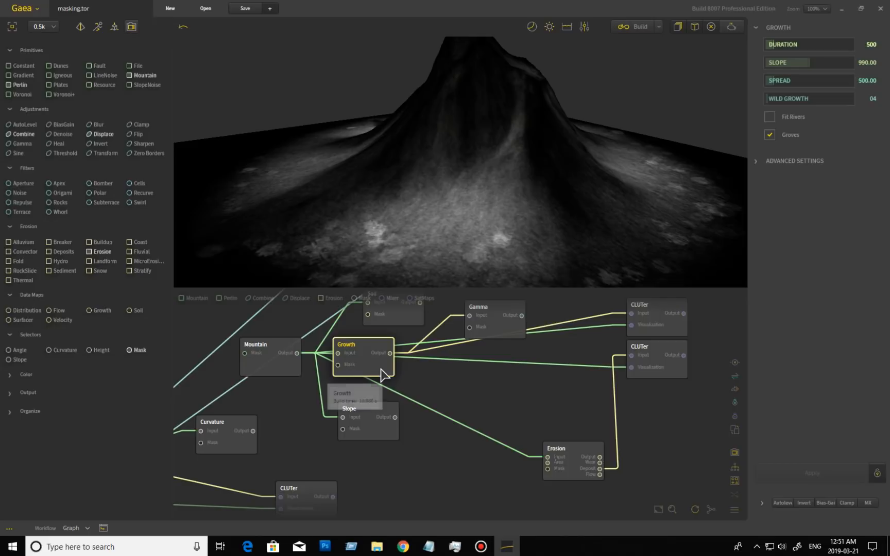
Turn Groves off and try a Duration of 1260, rebuilding the Growth map each time
click(769, 135)
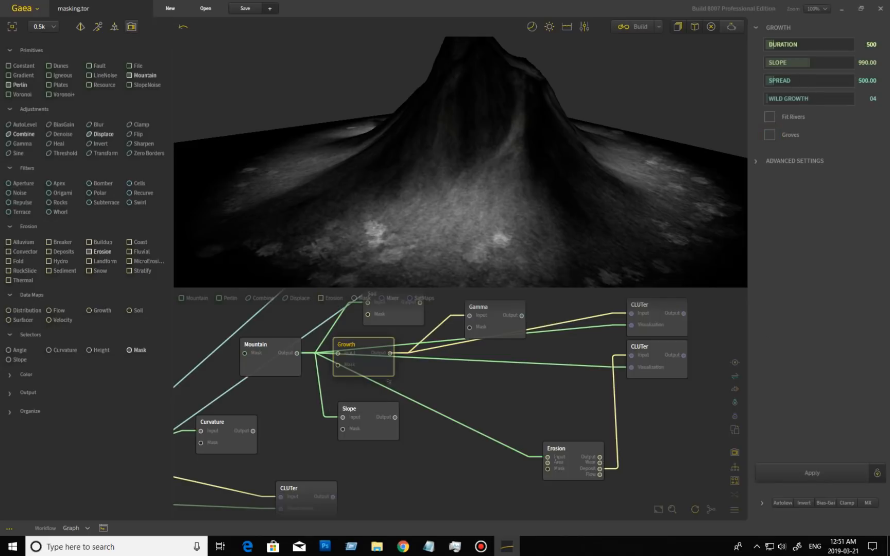
click(802, 474)
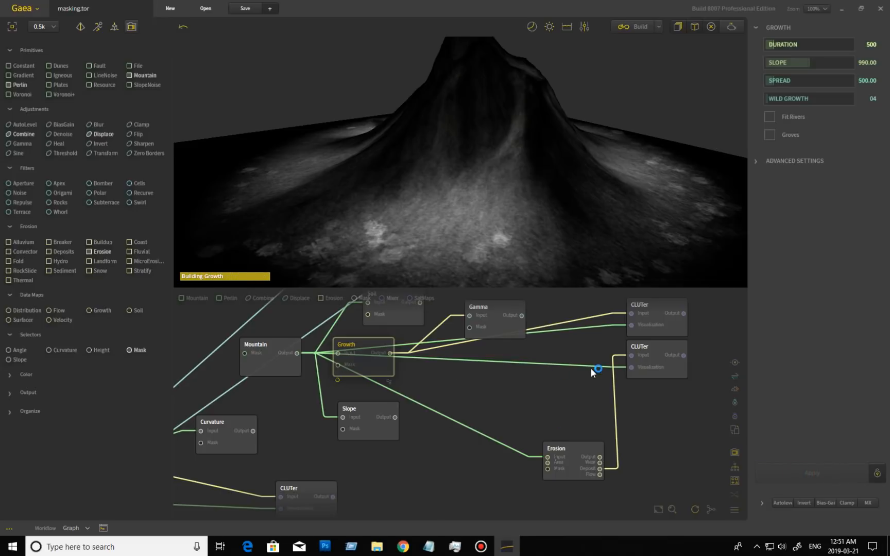
click(786, 49)
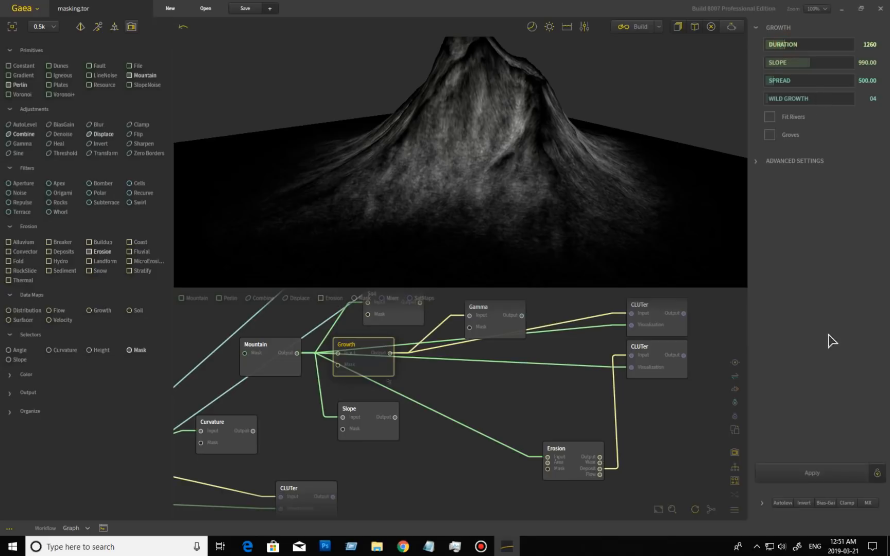
click(818, 470)
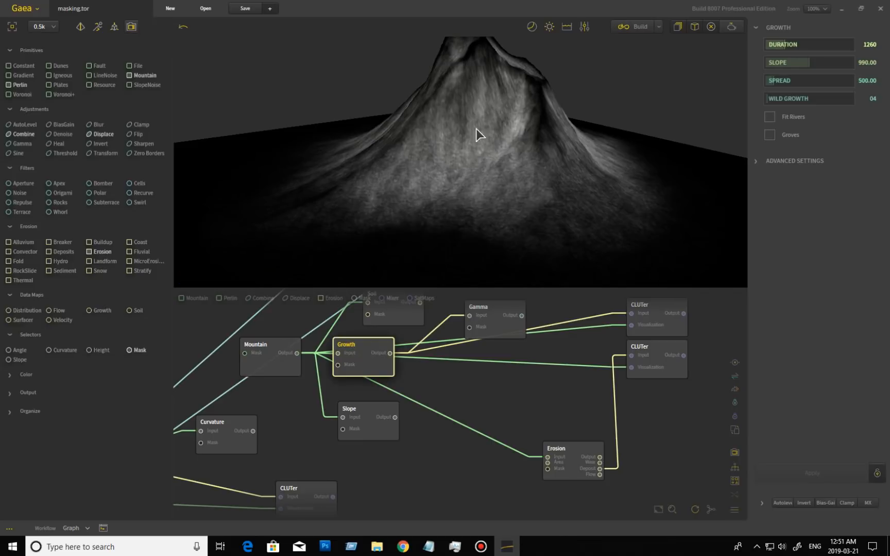
Reset Duration to its default 500, rebuild Growth, and preview the Gamma node's output
right_click(804, 48)
click(701, 66)
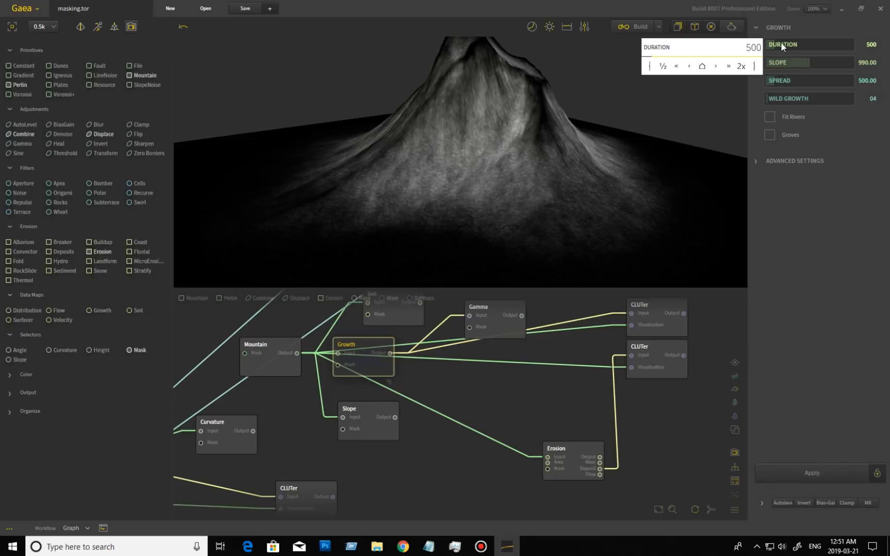
click(818, 473)
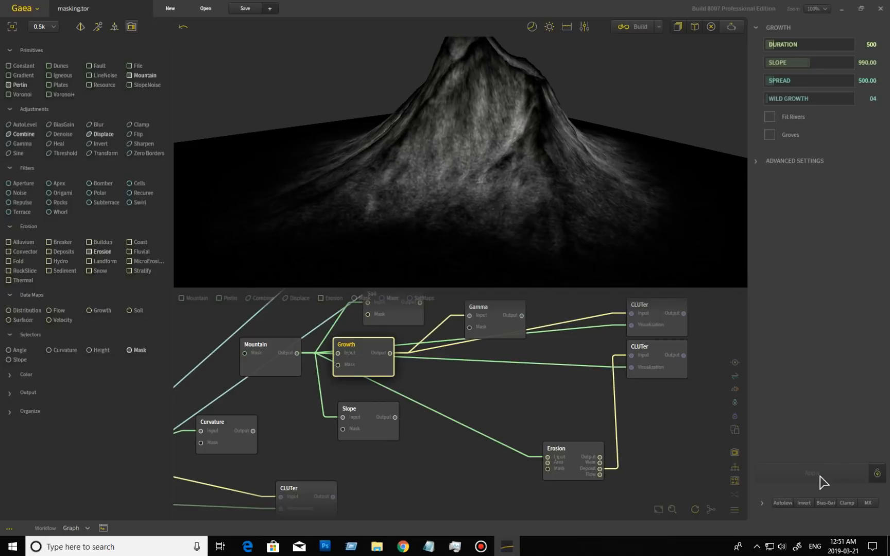
click(501, 329)
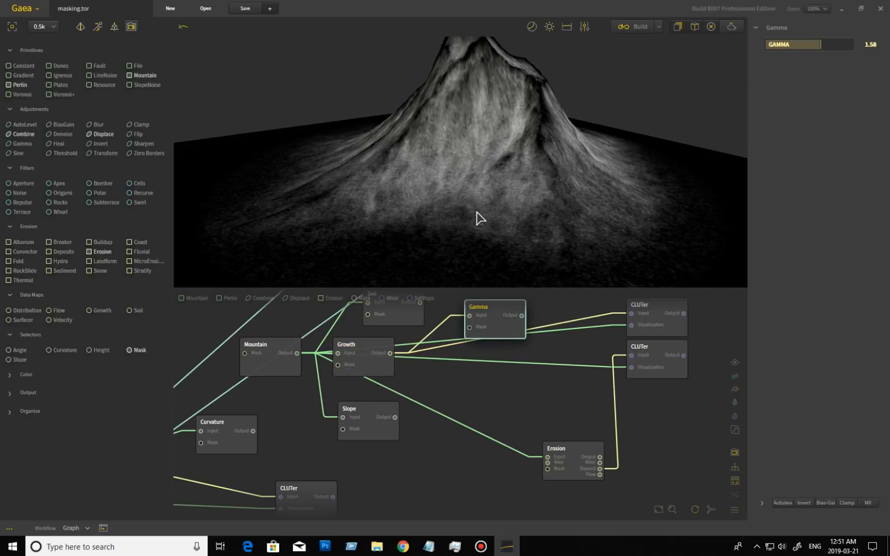
Orbit and zoom around the Gamma-brightened mountain, then preview the Growth node's map again
click(502, 176)
drag(506, 174, 509, 144)
scroll(505, 144, up, 3)
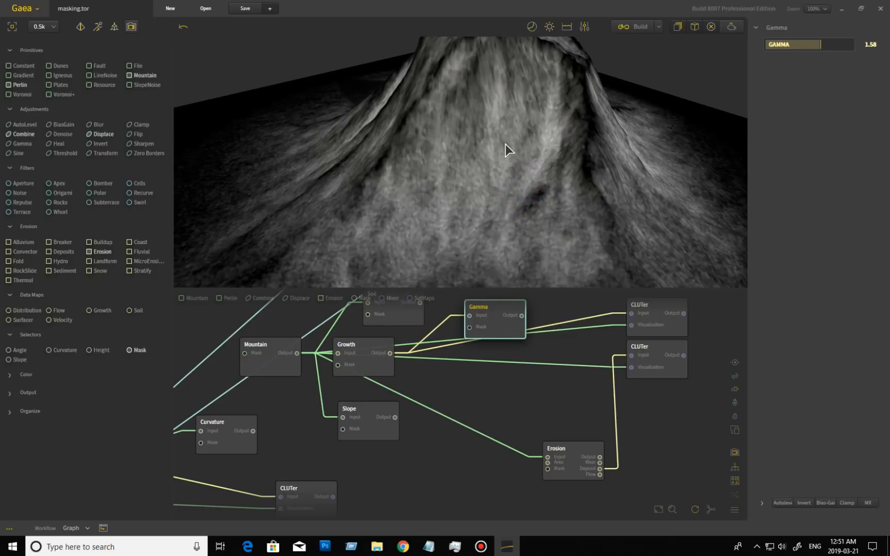
drag(507, 198, 334, 227)
scroll(480, 204, down, 4)
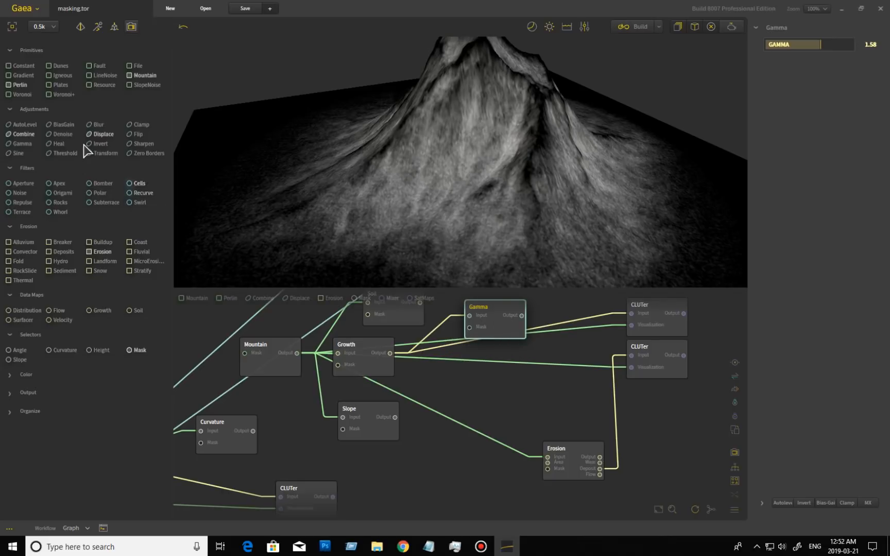
drag(391, 193, 410, 187)
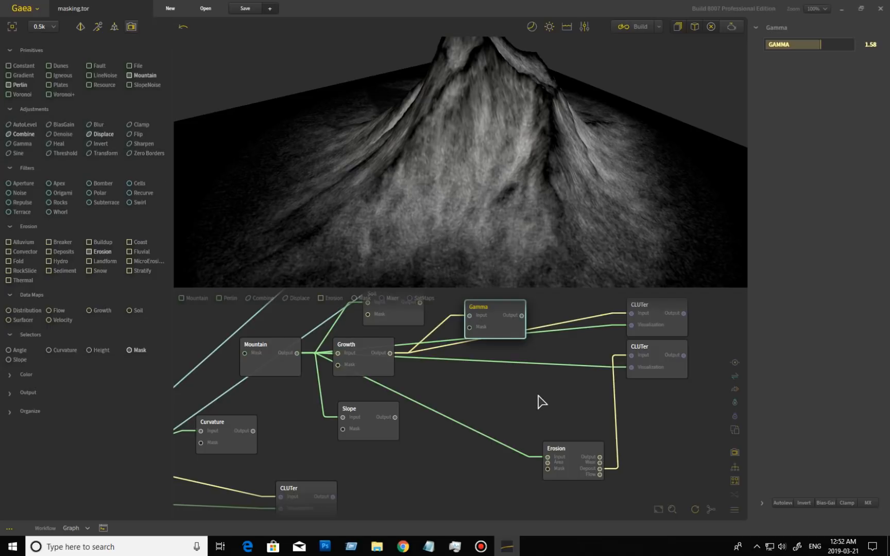
click(390, 374)
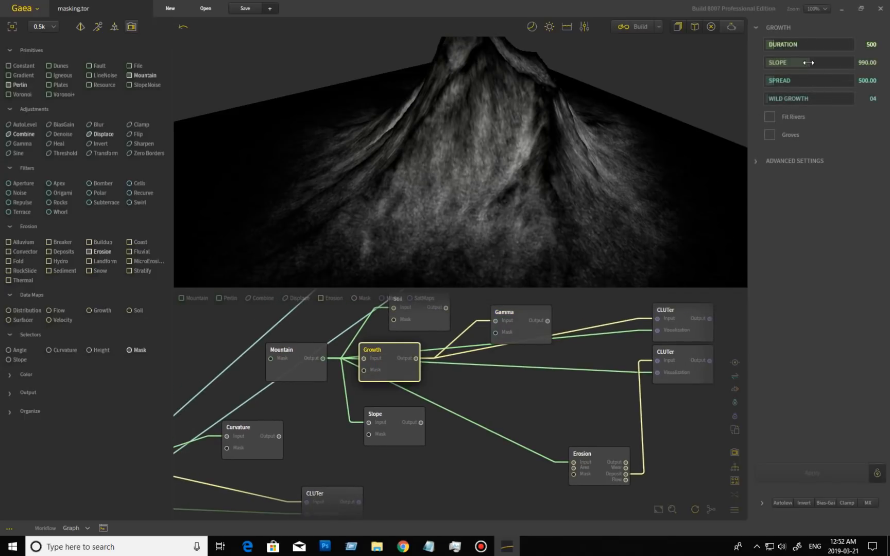
Try a lower Slope around 431, then raise Slope past 1250 and rebuild Growth
drag(806, 62, 783, 63)
click(830, 471)
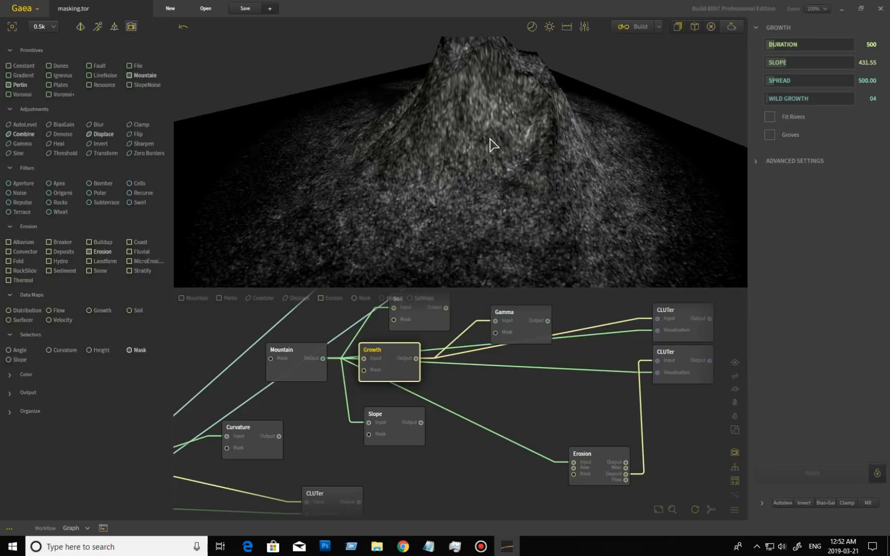
drag(521, 167, 470, 174)
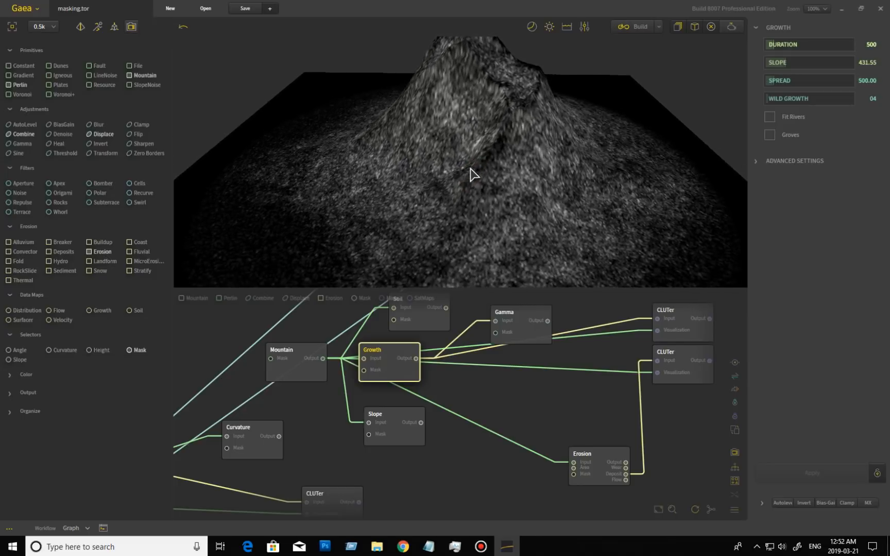
click(792, 62)
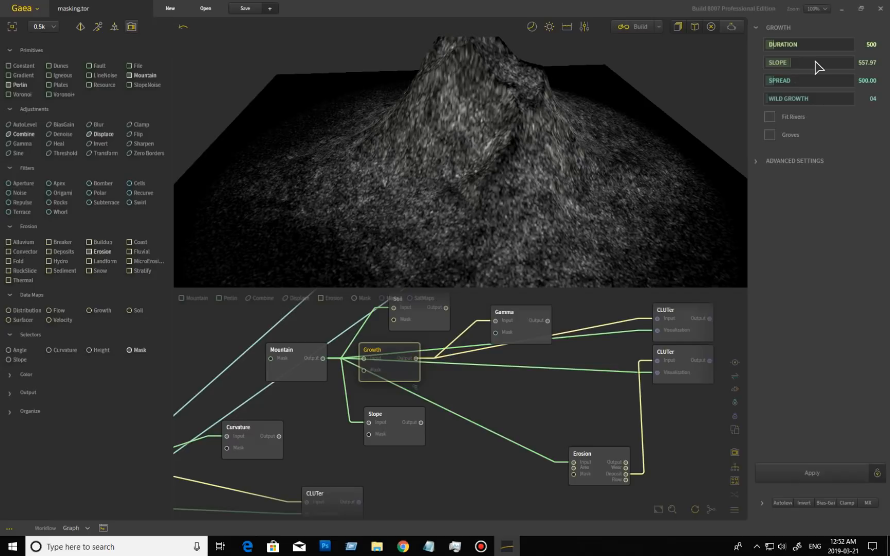
drag(799, 66, 806, 64)
click(820, 63)
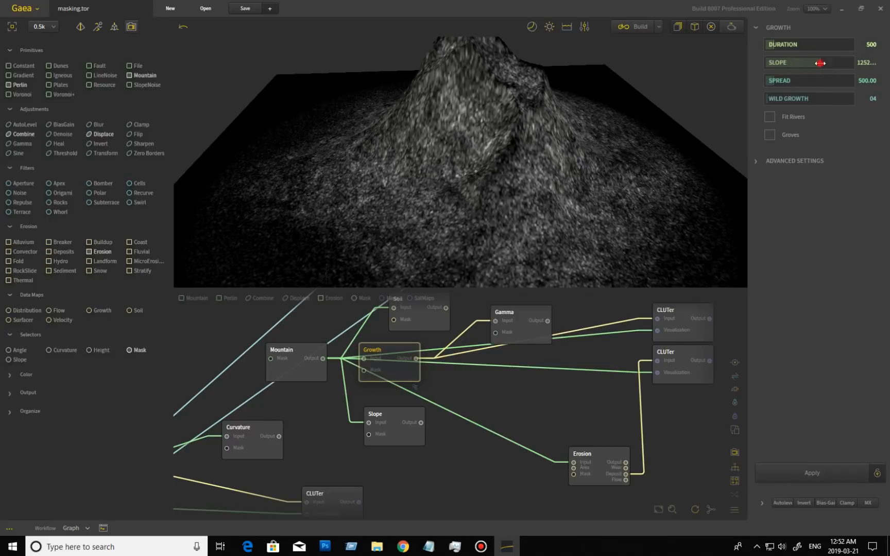
click(834, 474)
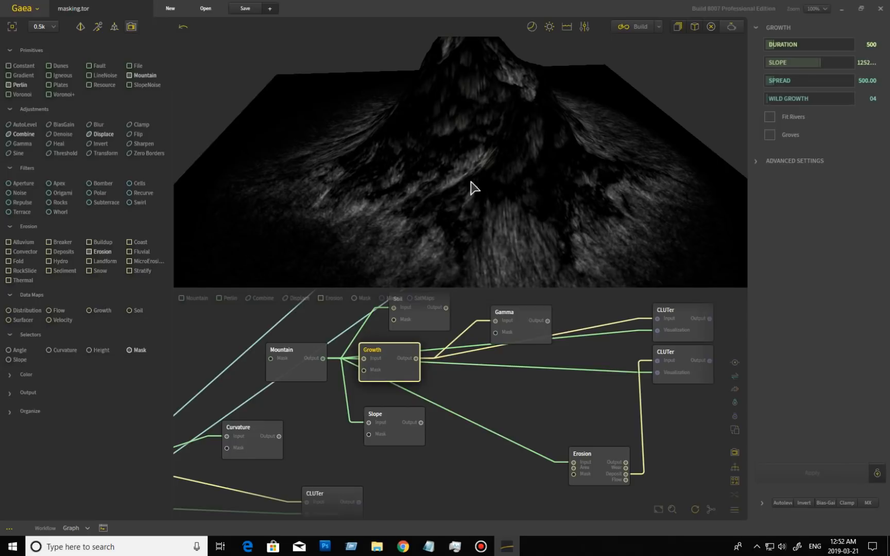
Raise Spread to about 1431 and Wild Growth to 160, rebuilding Growth after each
click(787, 80)
click(836, 478)
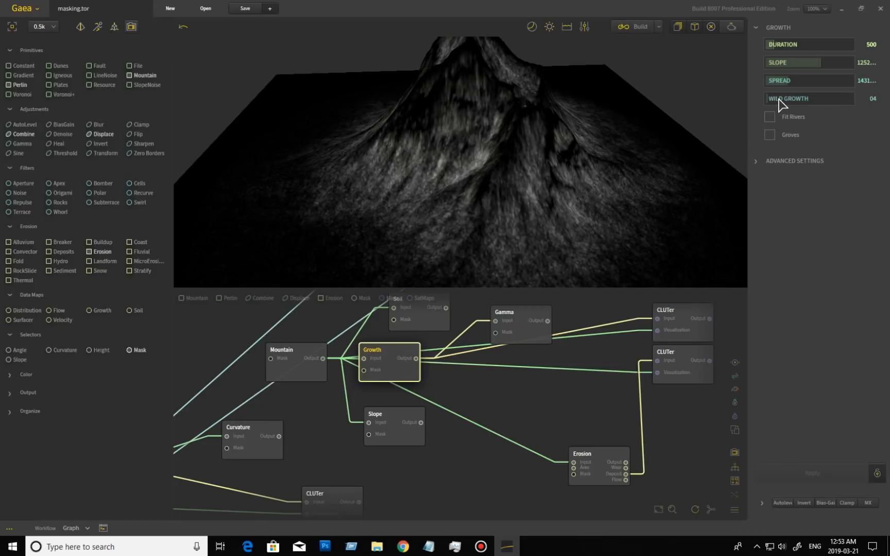
click(780, 103)
click(840, 472)
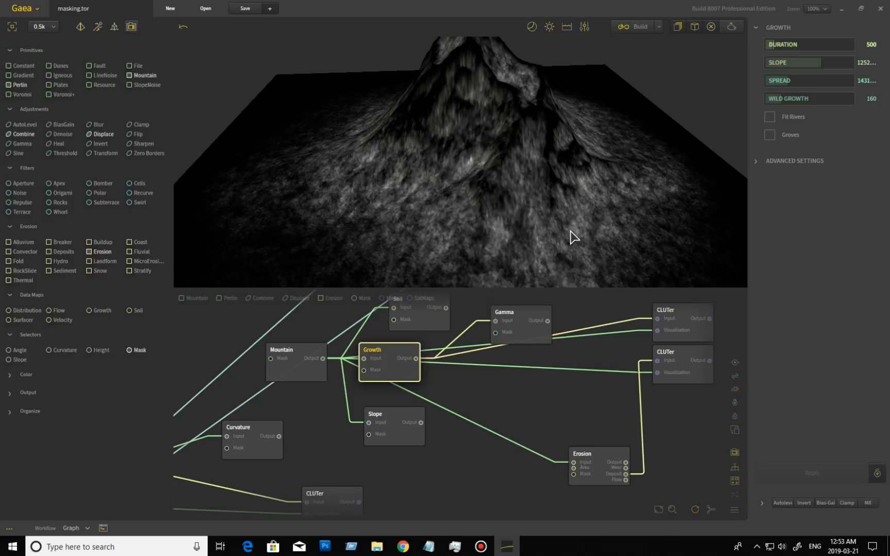
Inspect the grown slopes up close, then expand Growth's Advanced Settings showing Graininess, Cragginess and Seed
mouse_move(588, 213)
mouse_down()
mouse_move(475, 220)
mouse_move(593, 227)
mouse_up()
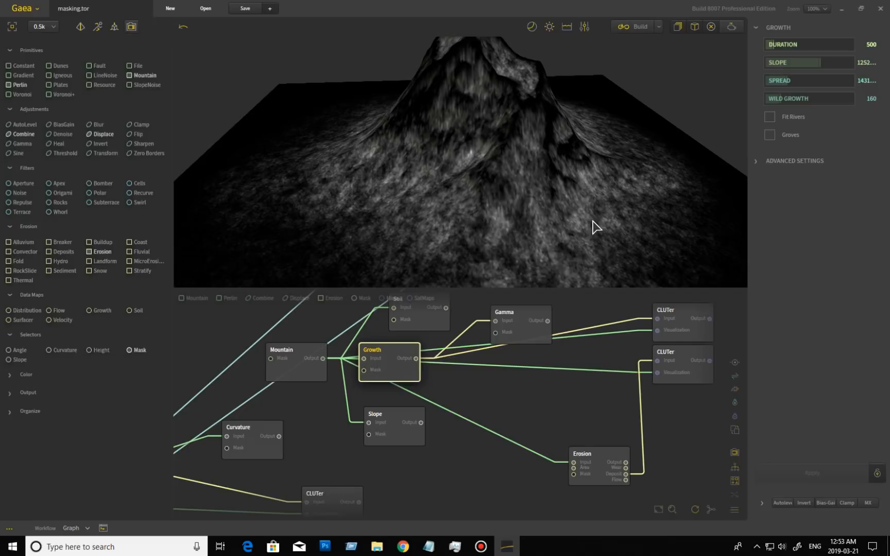
drag(547, 213, 461, 232)
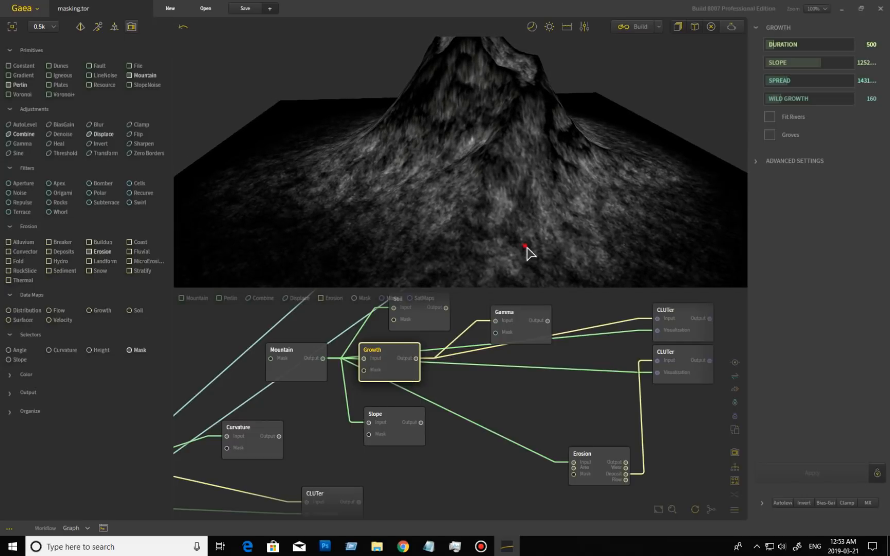
scroll(530, 252, up, 4)
drag(505, 255, 503, 274)
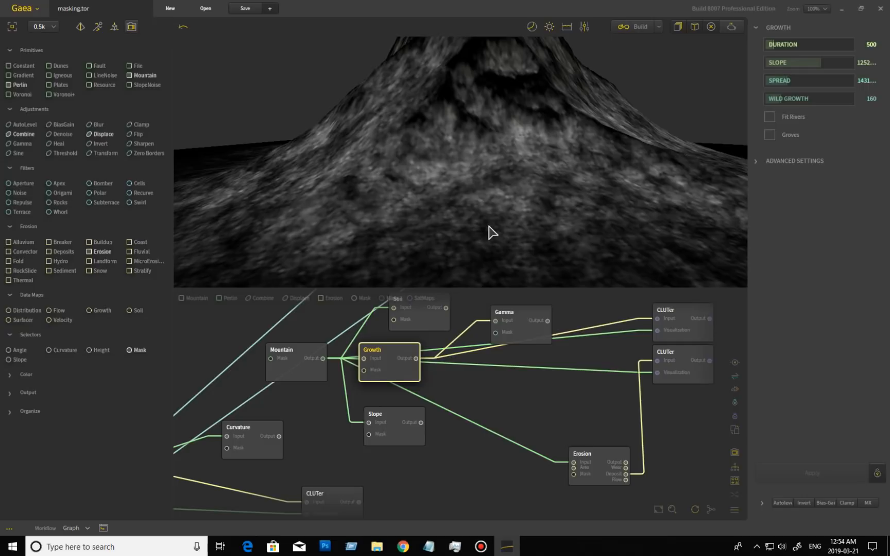
drag(369, 232, 442, 203)
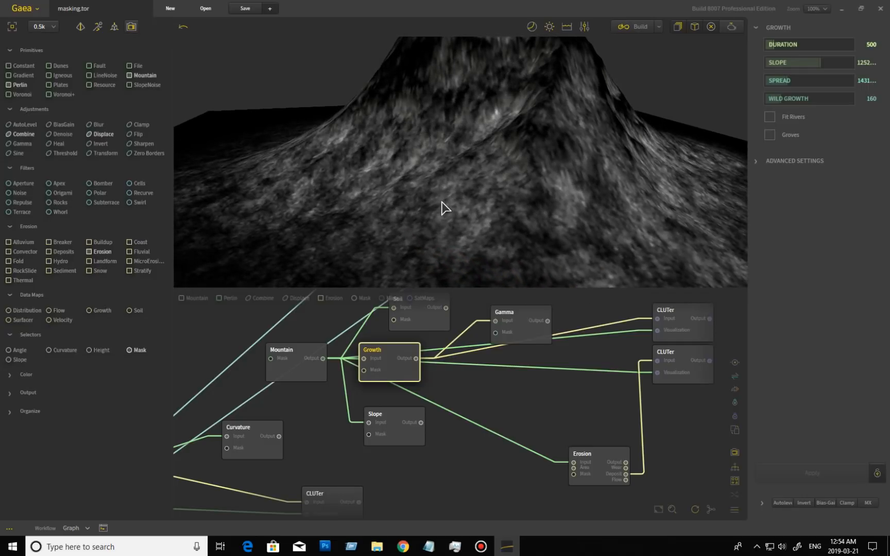
mouse_move(469, 220)
mouse_down()
mouse_move(527, 202)
mouse_move(465, 216)
mouse_up()
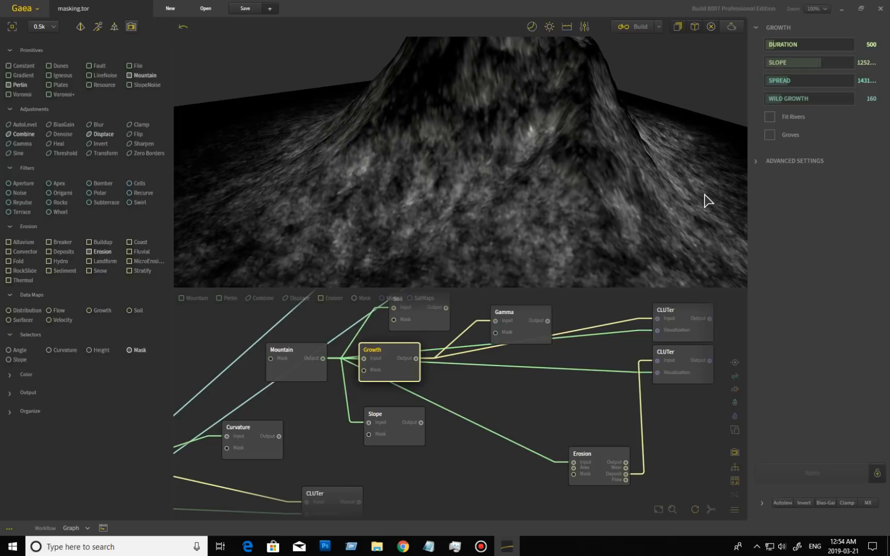
drag(570, 214, 517, 212)
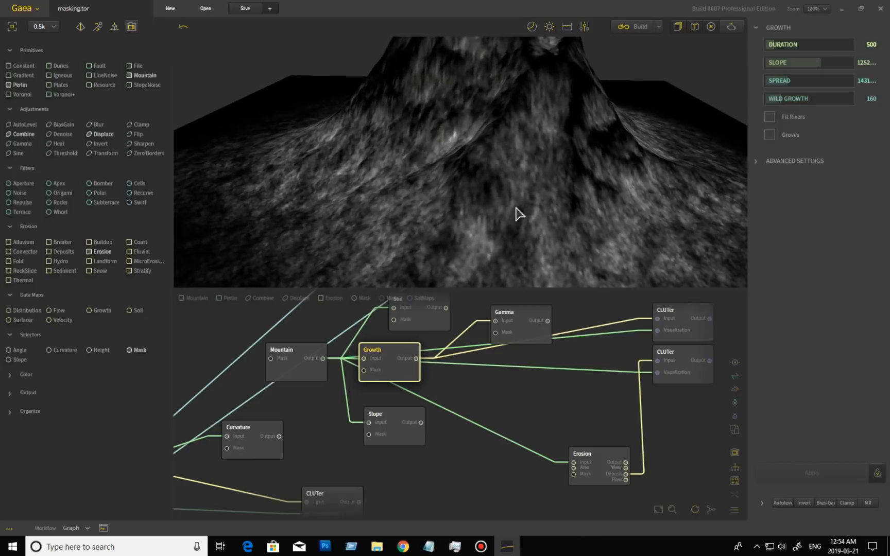
click(756, 162)
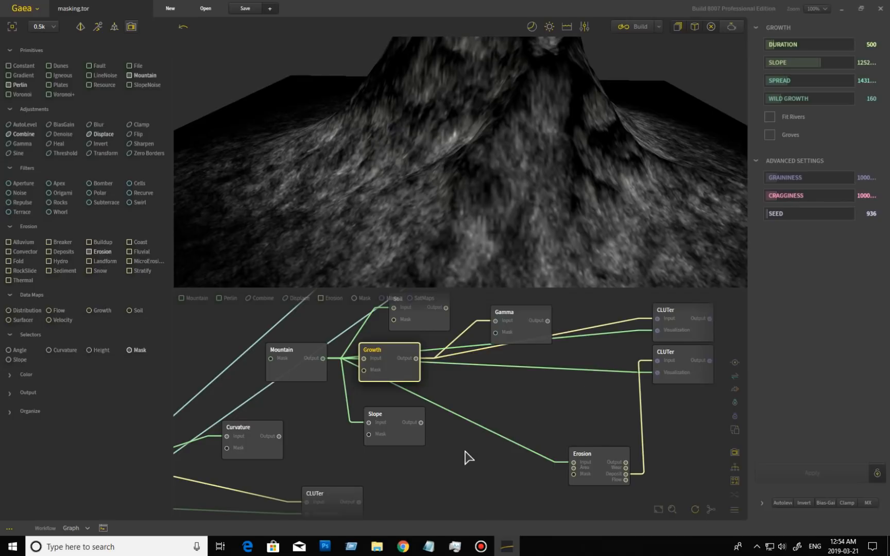
drag(465, 451, 588, 419)
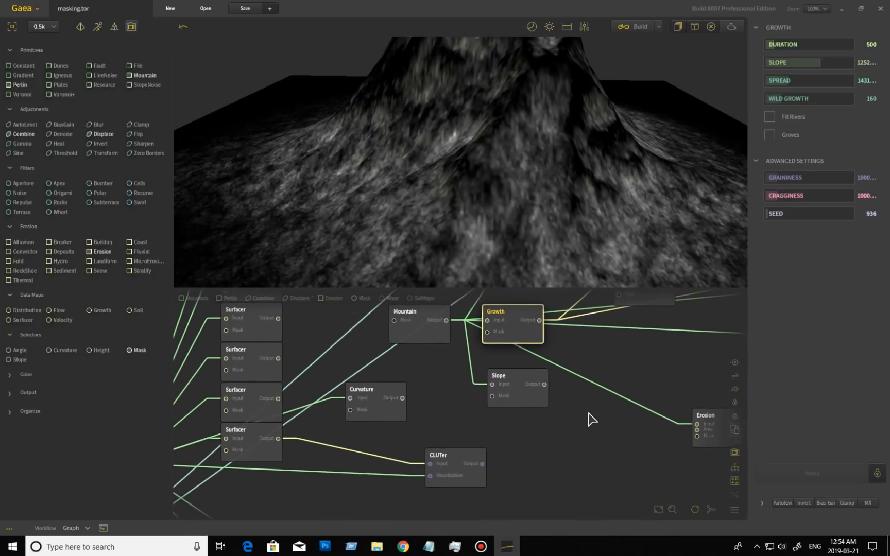
Preview the Slope selector's mask and zoom out to see the whole mountain
click(517, 401)
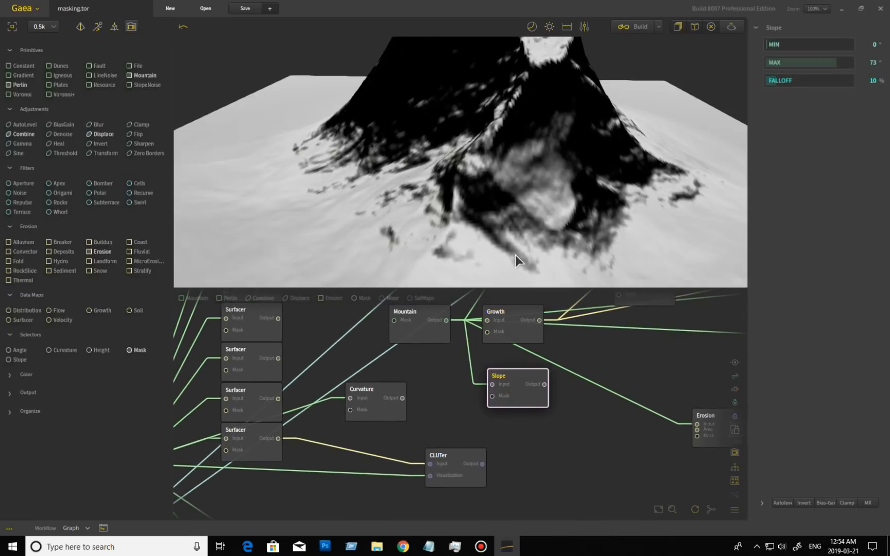
scroll(514, 205, down, 3)
drag(509, 211, 453, 240)
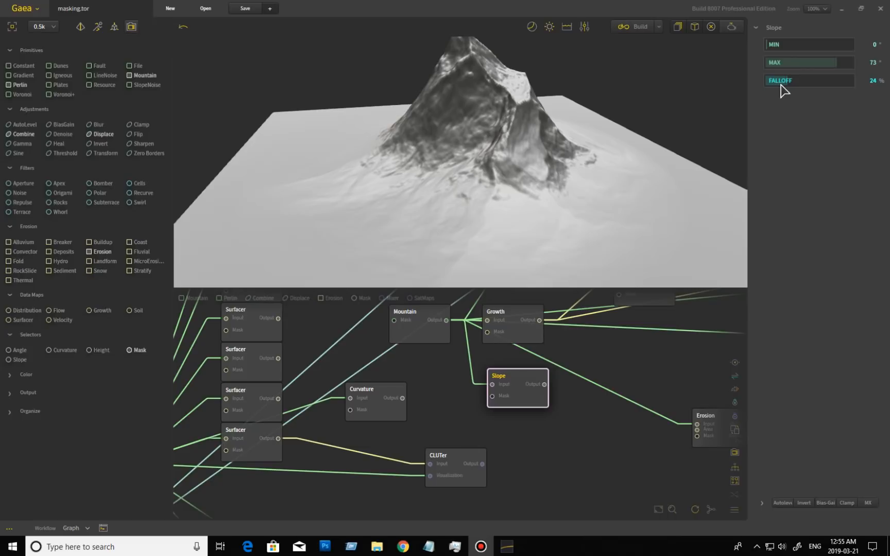
Set Slope Falloff to 11%, Max 84 and Min 87, narrowing the mask to the steepest peaks
drag(778, 84, 776, 80)
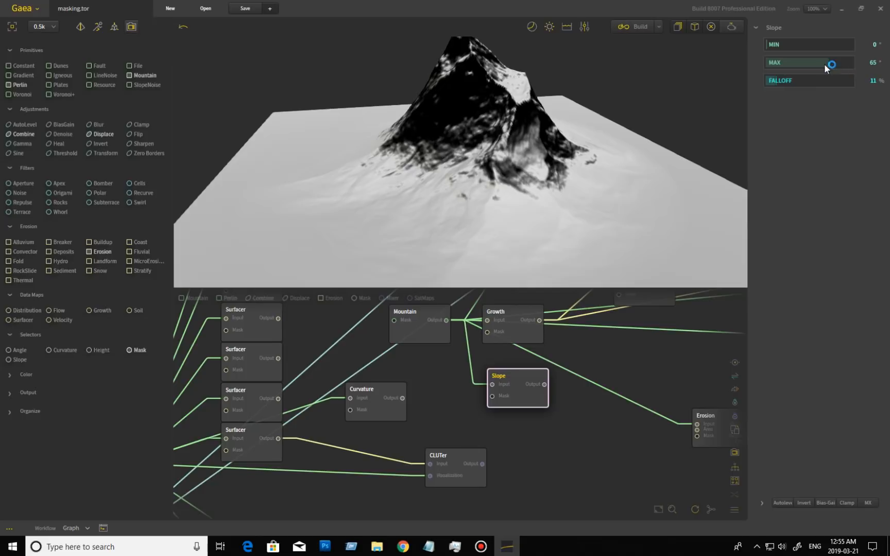
drag(827, 65, 812, 65)
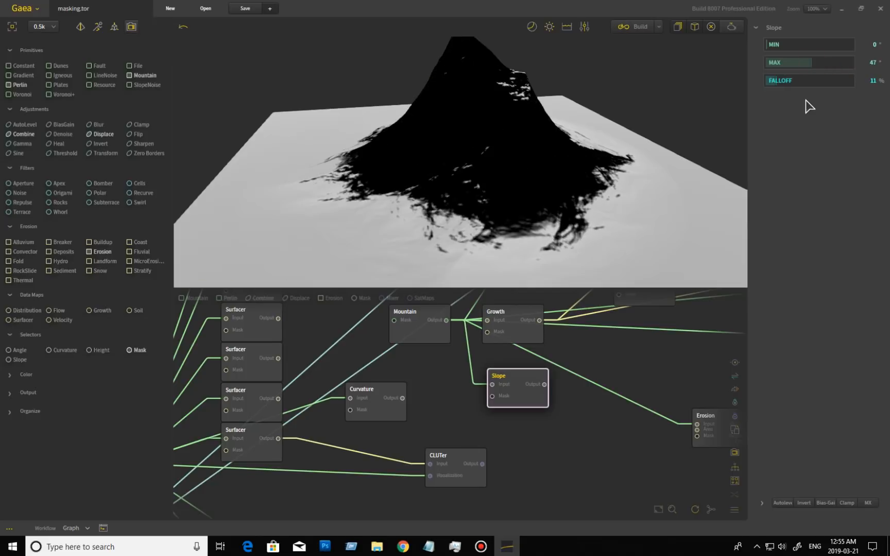
drag(766, 45, 783, 49)
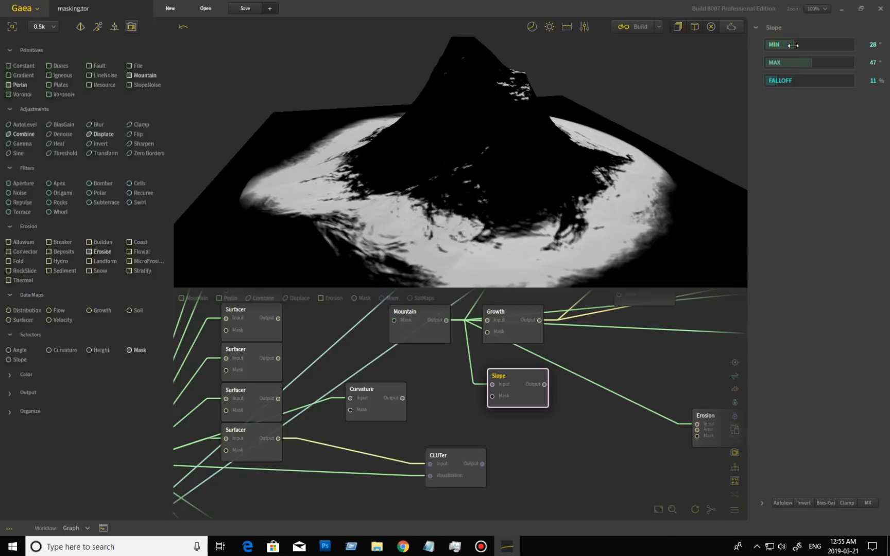
drag(551, 215, 545, 216)
drag(811, 64, 835, 67)
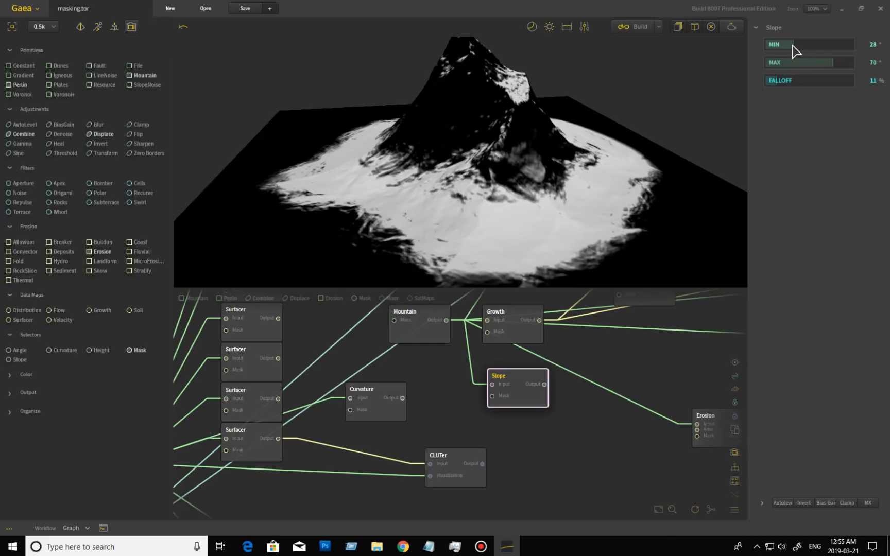
drag(802, 45, 828, 45)
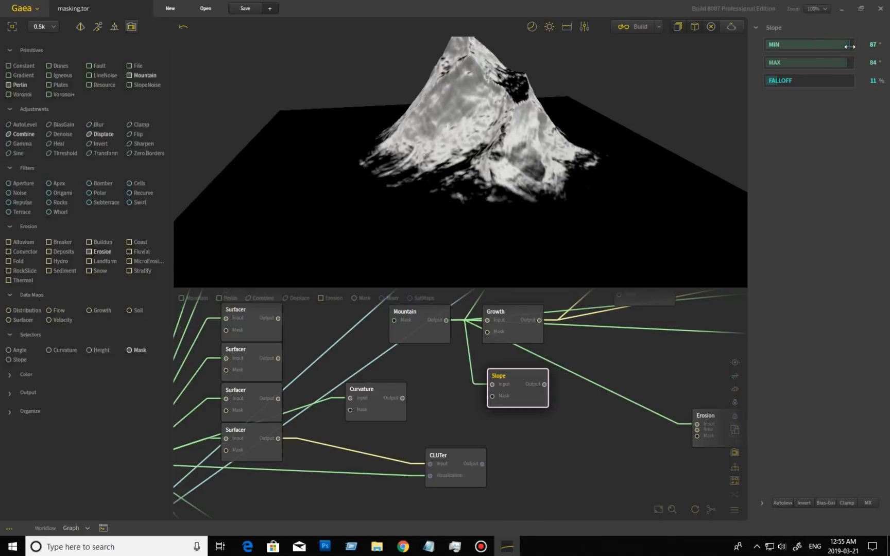
drag(560, 145, 510, 94)
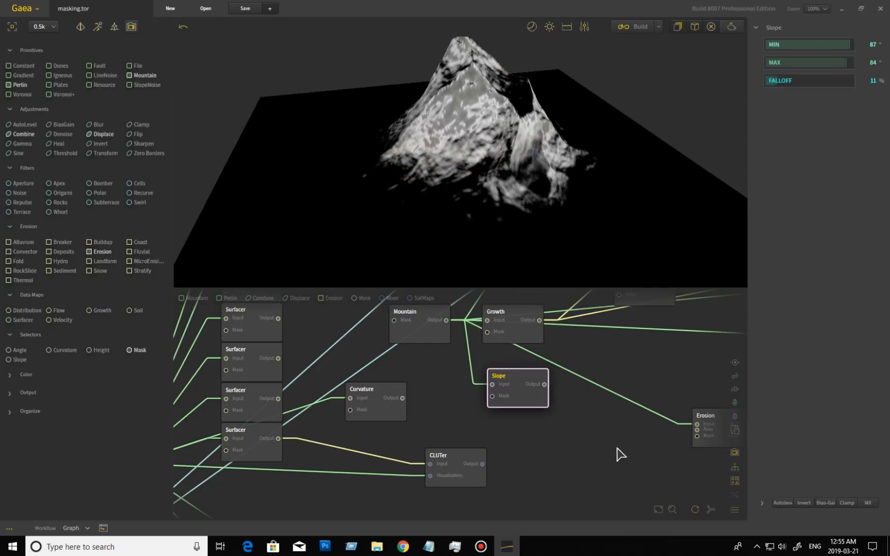
middle_drag(620, 455, 578, 360)
Preview the Flow data map and rebuild it with a single rain cycle
middle_drag(500, 472, 613, 324)
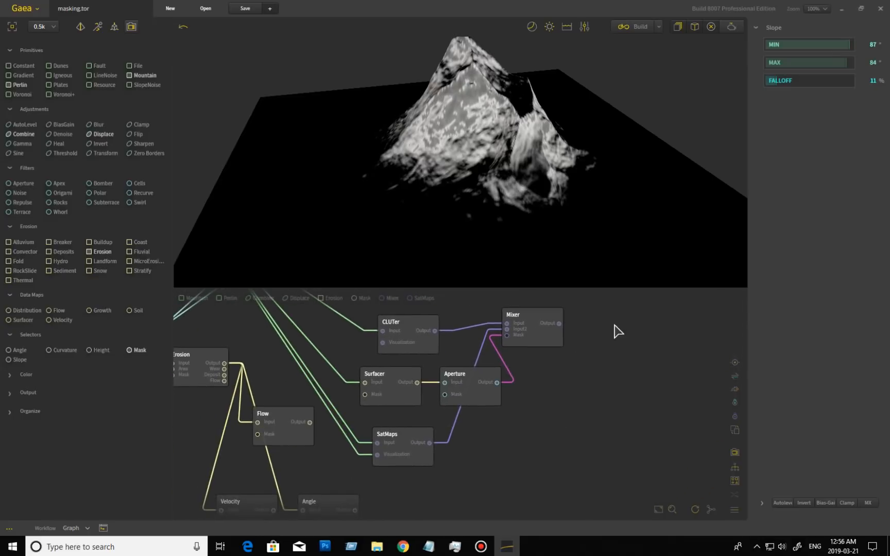
middle_drag(516, 444, 706, 439)
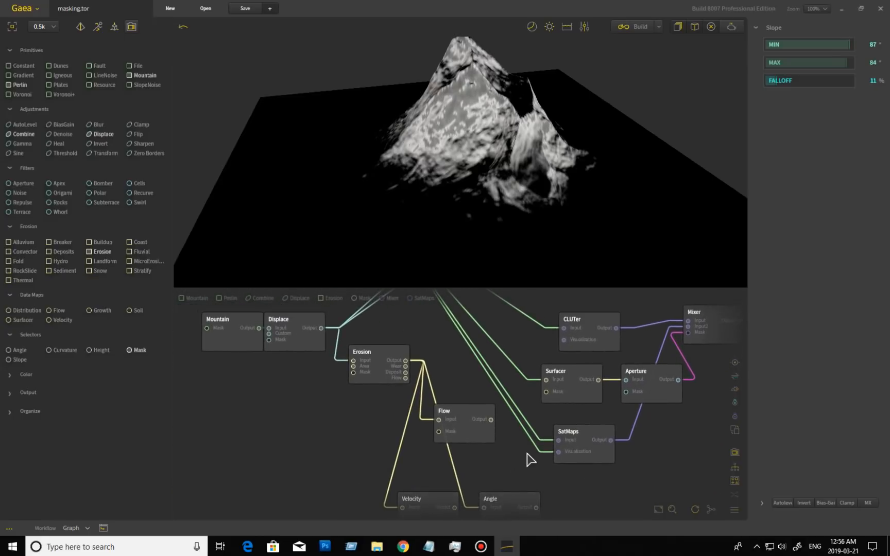
middle_drag(515, 469, 479, 453)
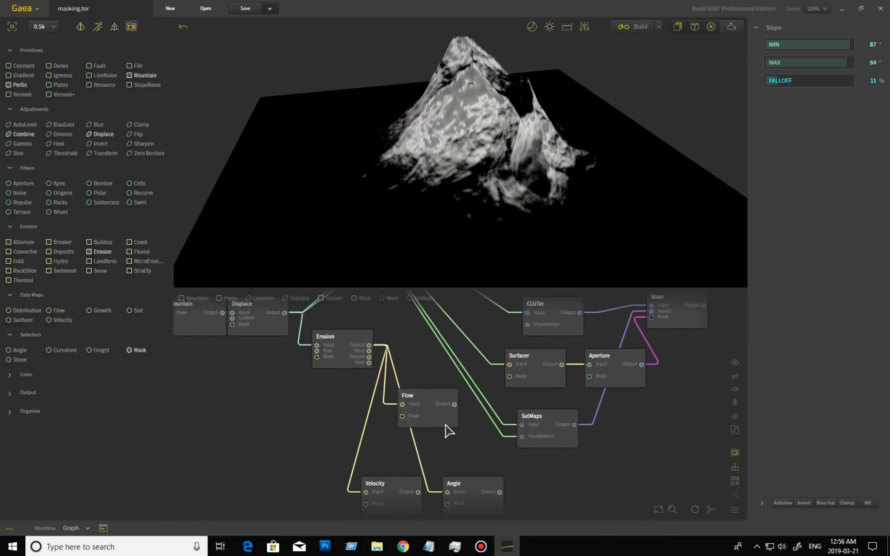
click(433, 406)
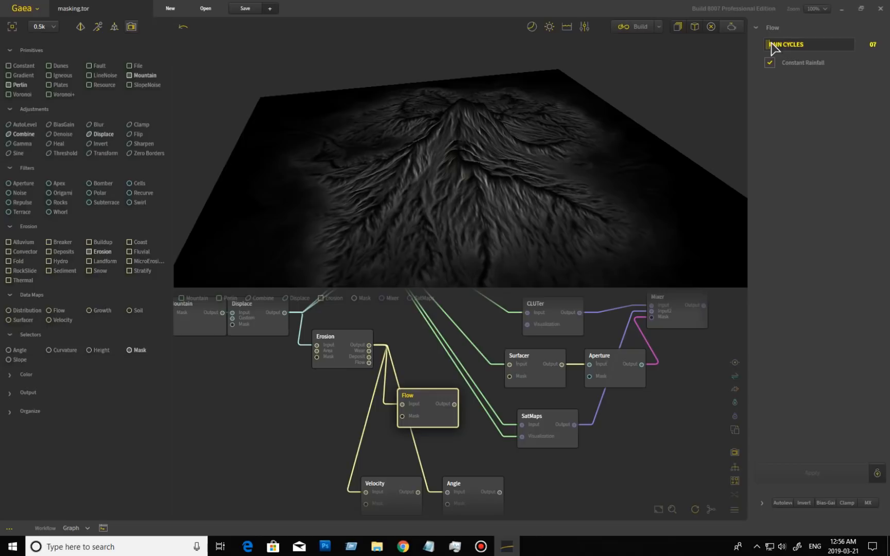
click(834, 469)
drag(504, 222, 462, 92)
scroll(512, 200, up, 5)
scroll(512, 200, down, 3)
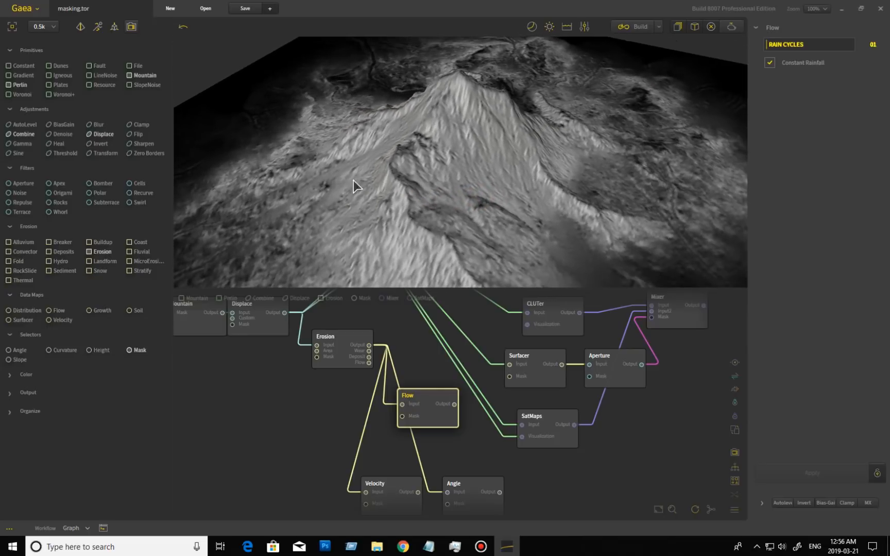
drag(382, 220, 446, 137)
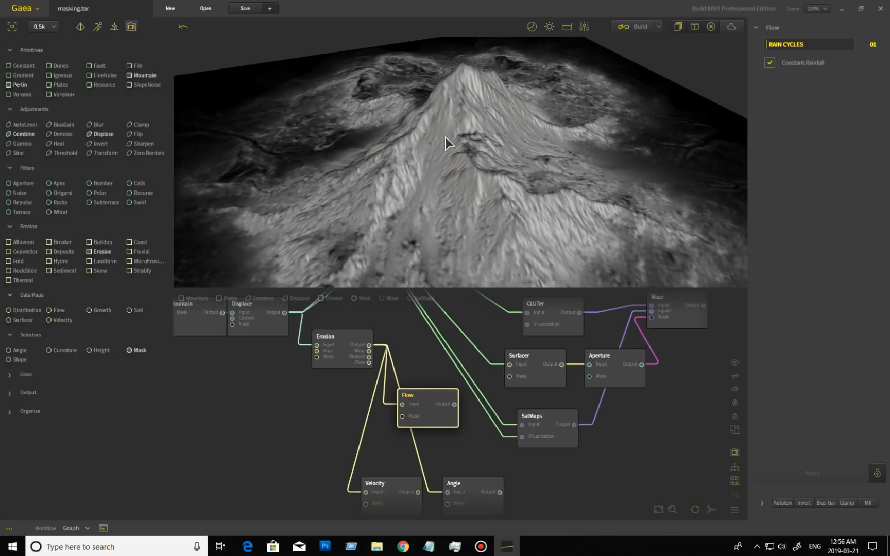
Raise Rain Cycles step by step to 59 and rebuild the Flow map
click(775, 46)
click(812, 472)
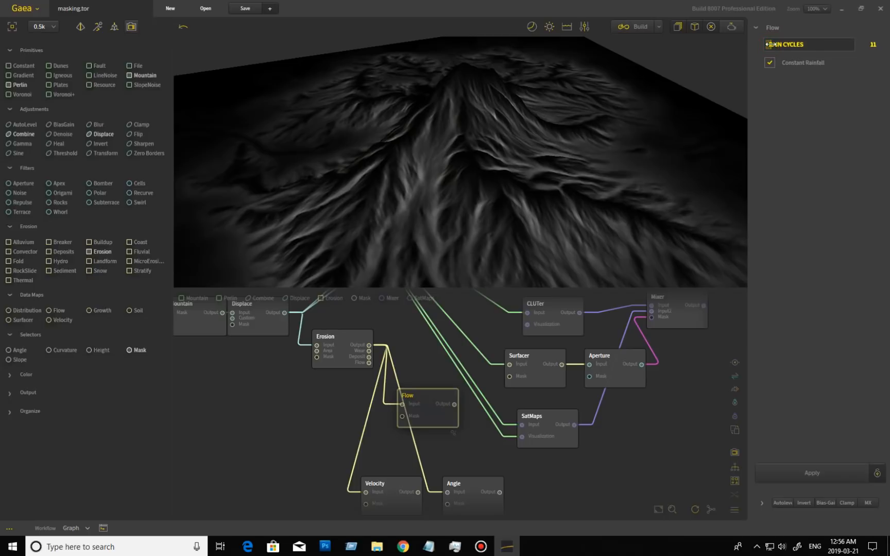
click(823, 472)
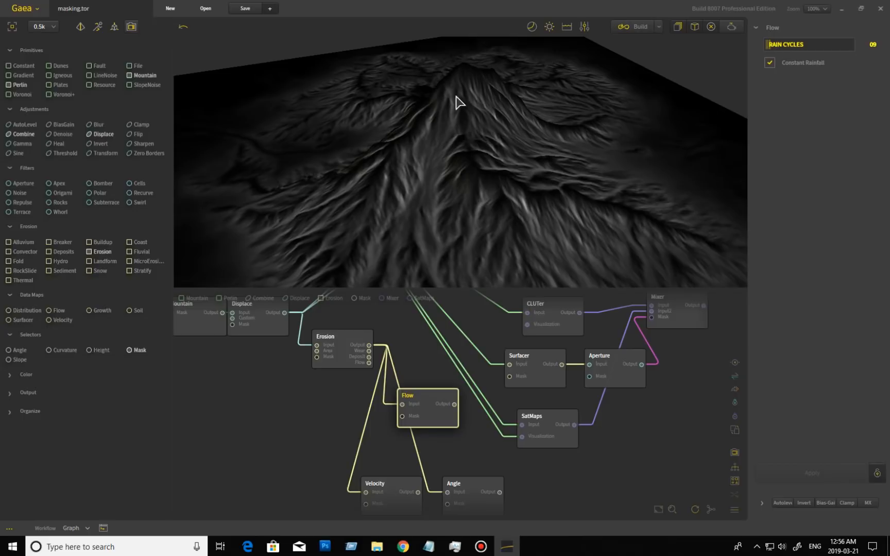
click(790, 44)
click(812, 473)
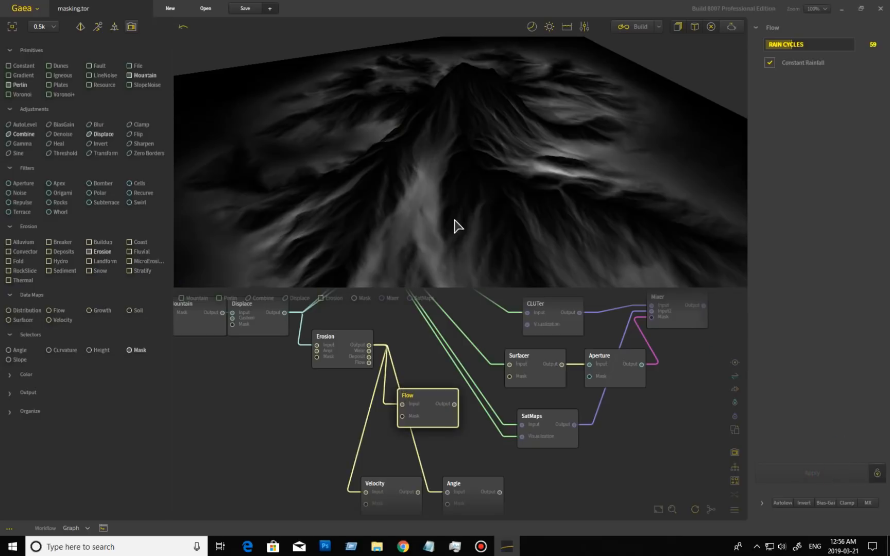
drag(404, 236, 435, 227)
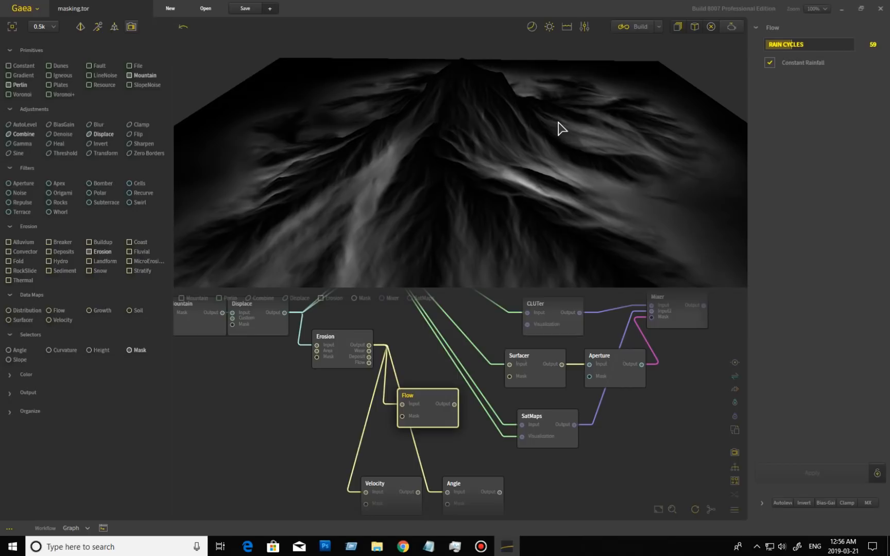
Turn off Constant Rainfall and lower Rain Cycles to 14, rebuilding Flow each time
click(770, 63)
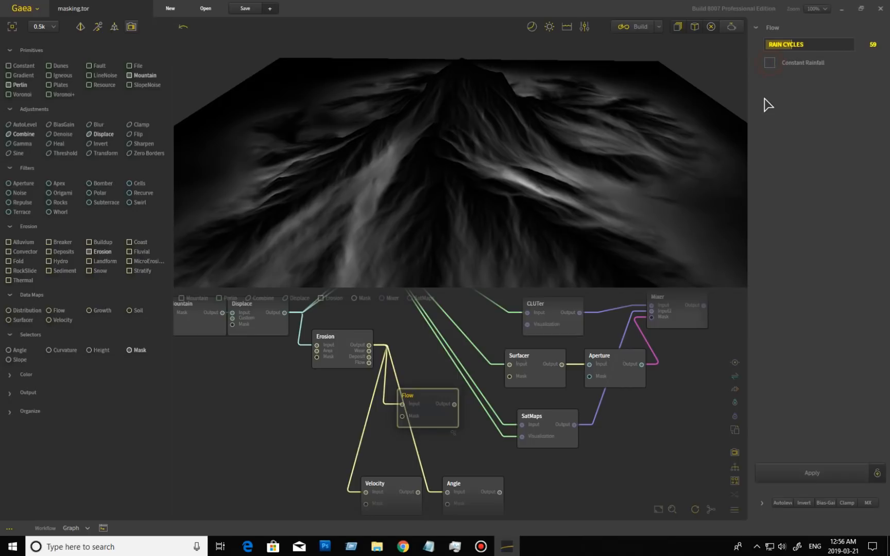
click(832, 469)
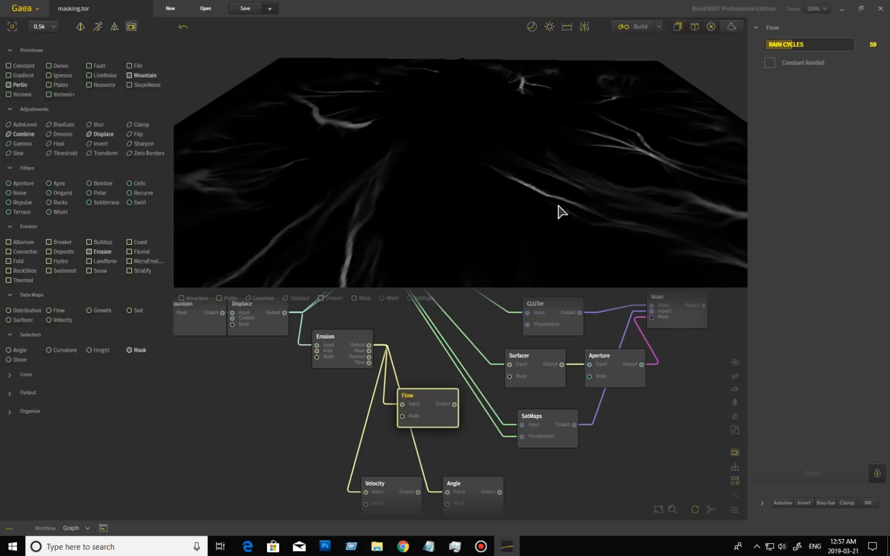
drag(459, 198, 503, 200)
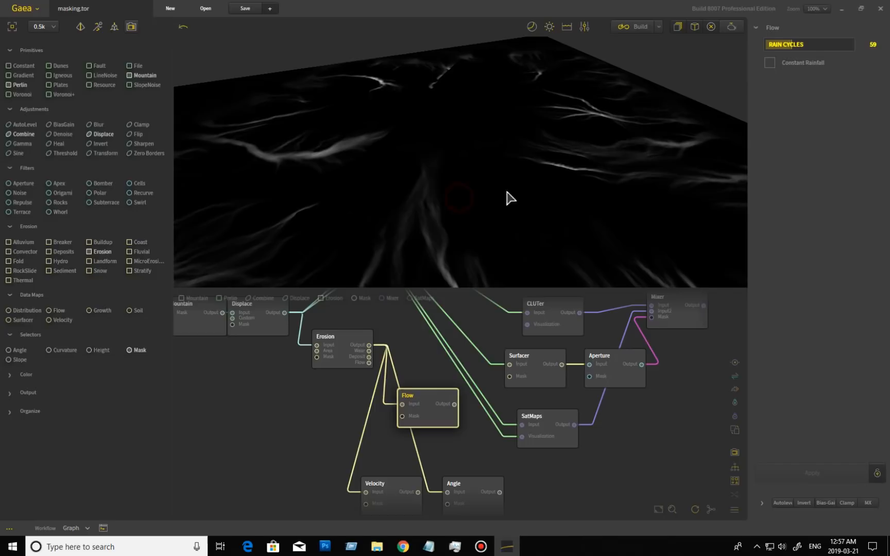
click(771, 45)
click(815, 477)
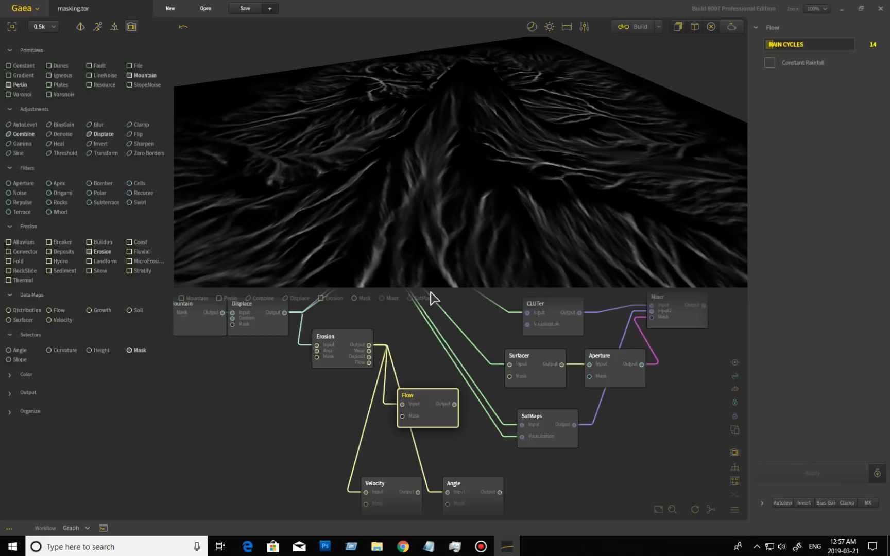
Toggle Constant Rainfall on and back off, then set Rain Cycles to 6 and rebuild
click(769, 63)
click(830, 473)
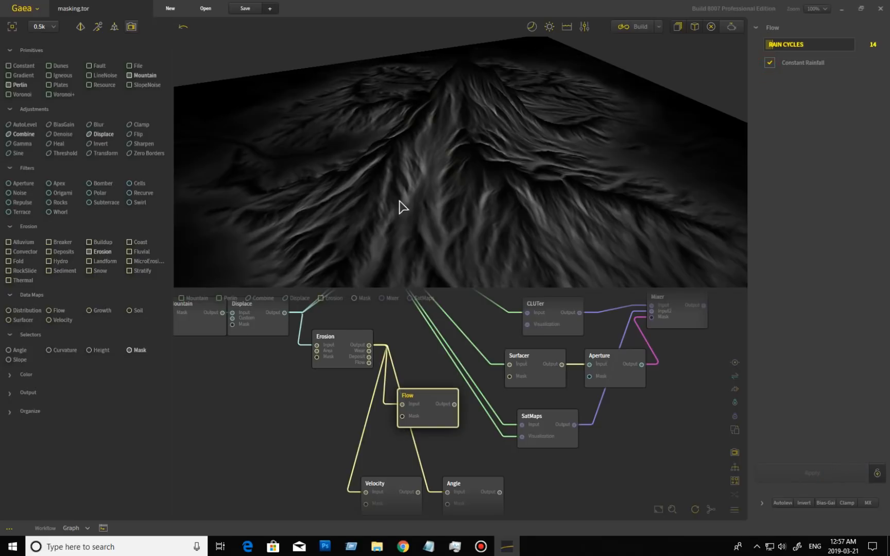
click(771, 64)
click(824, 471)
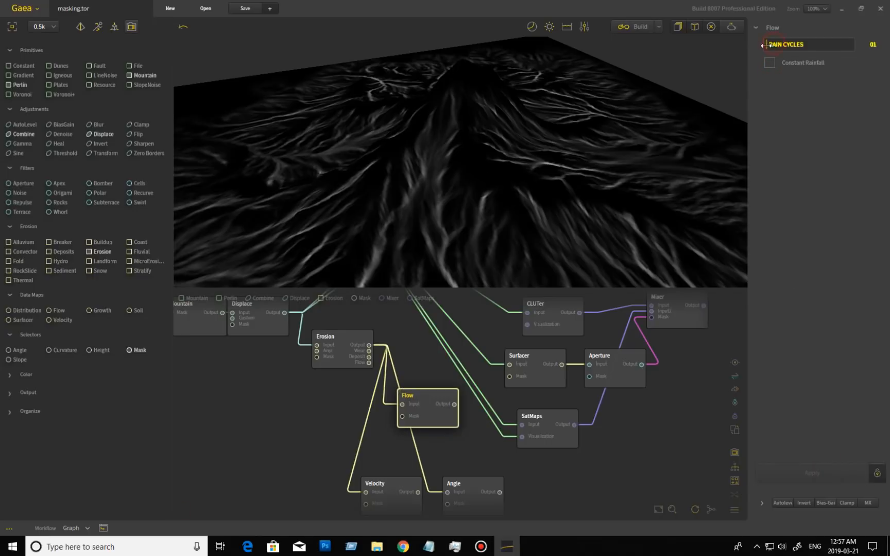
click(814, 472)
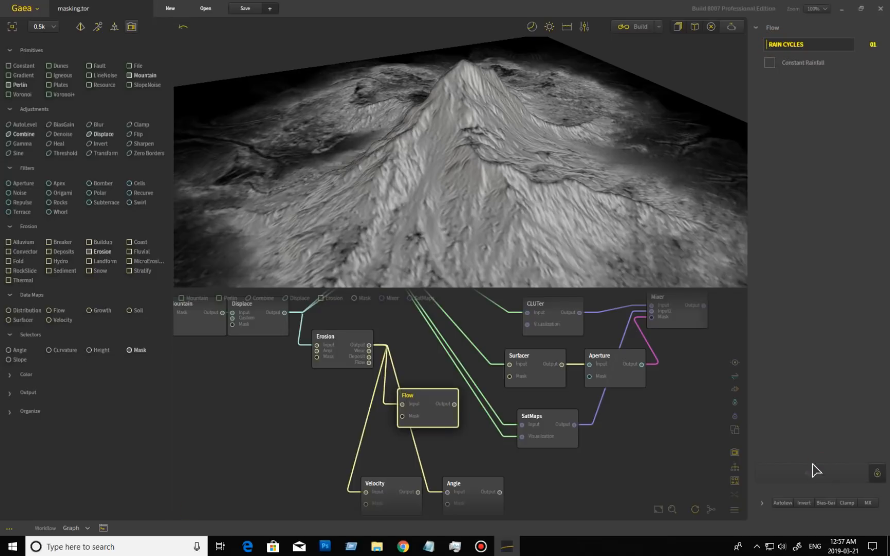
click(767, 45)
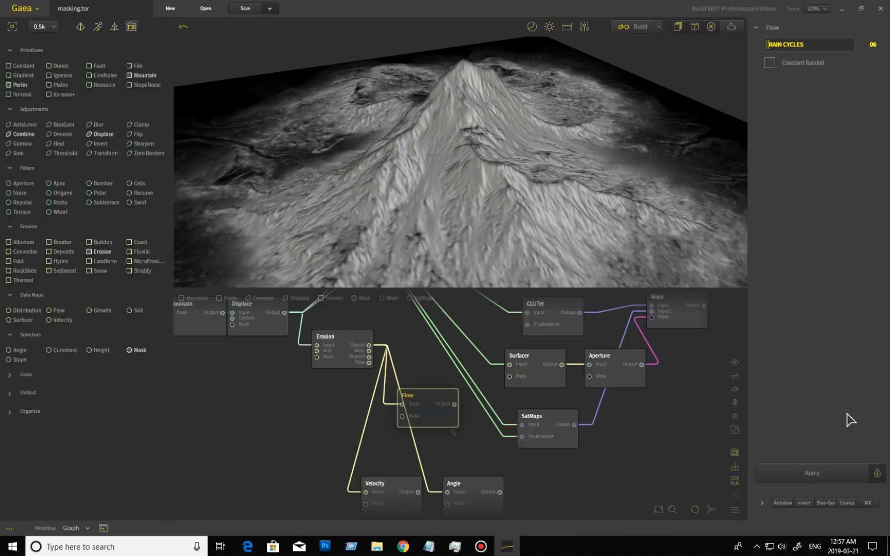
click(834, 472)
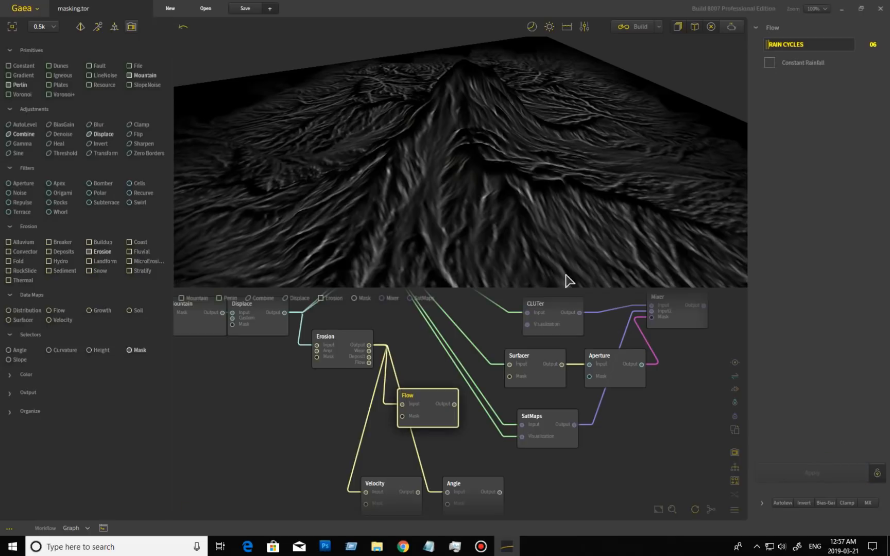
Orbit and tilt the view to inspect the denser Flow streaks from above and in perspective
mouse_move(462, 222)
mouse_down()
mouse_move(516, 215)
mouse_move(455, 224)
mouse_move(447, 249)
mouse_up()
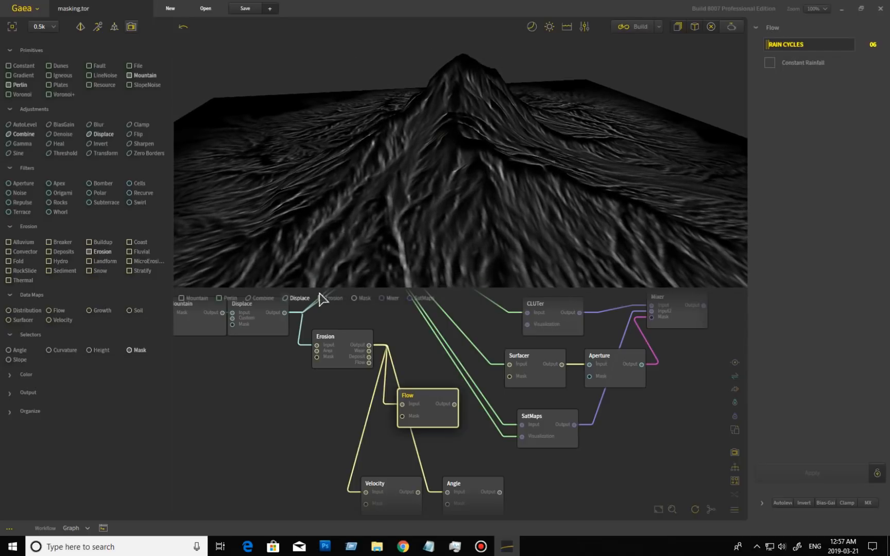
drag(570, 231, 683, 181)
drag(548, 189, 533, 123)
scroll(541, 131, down, 5)
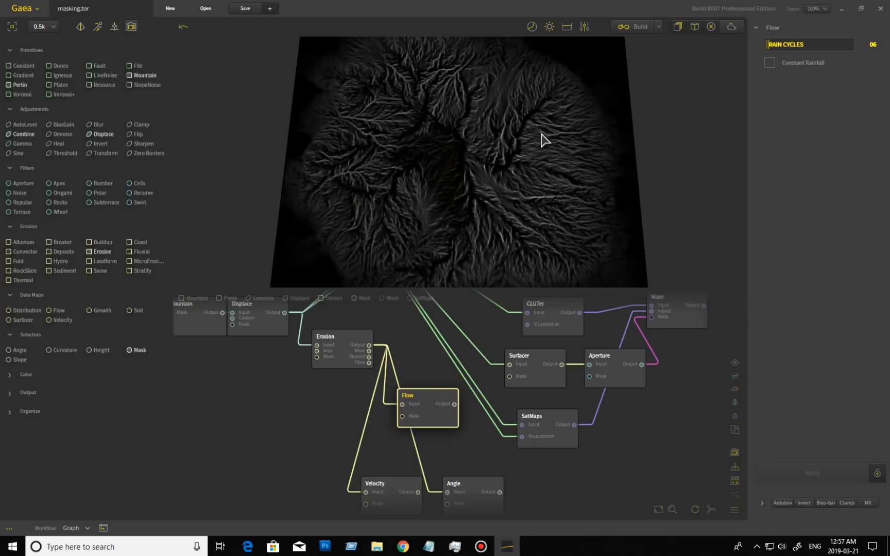
drag(551, 178, 513, 151)
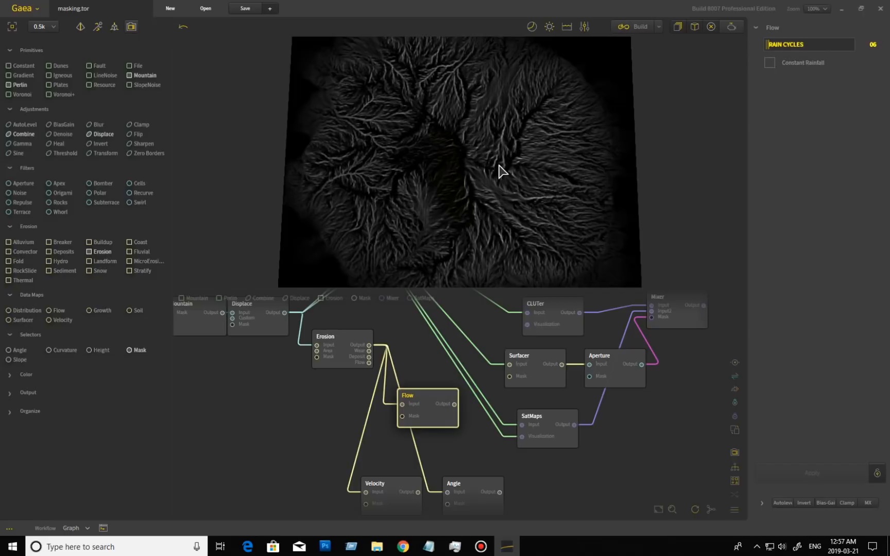
drag(466, 150, 458, 254)
scroll(483, 209, up, 3)
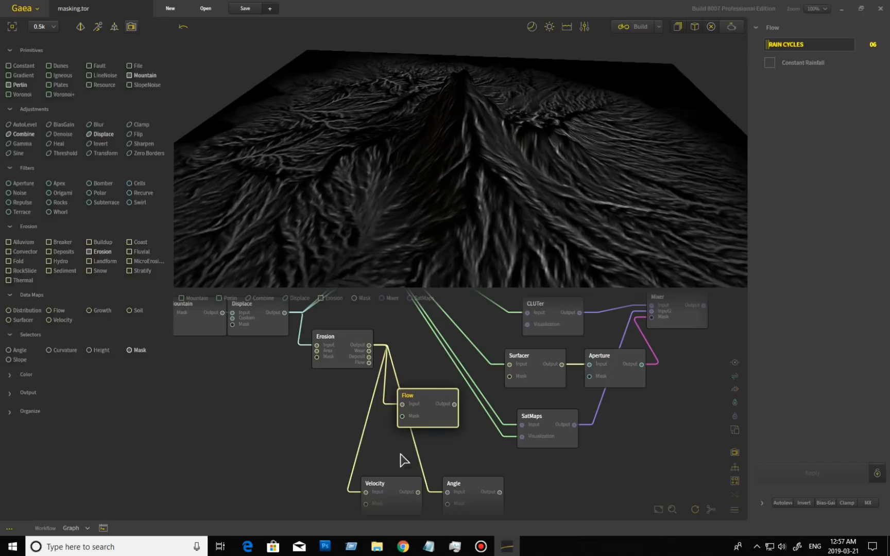
Preview the Velocity map, try Duration 156, then reset Duration to its default 40
click(405, 501)
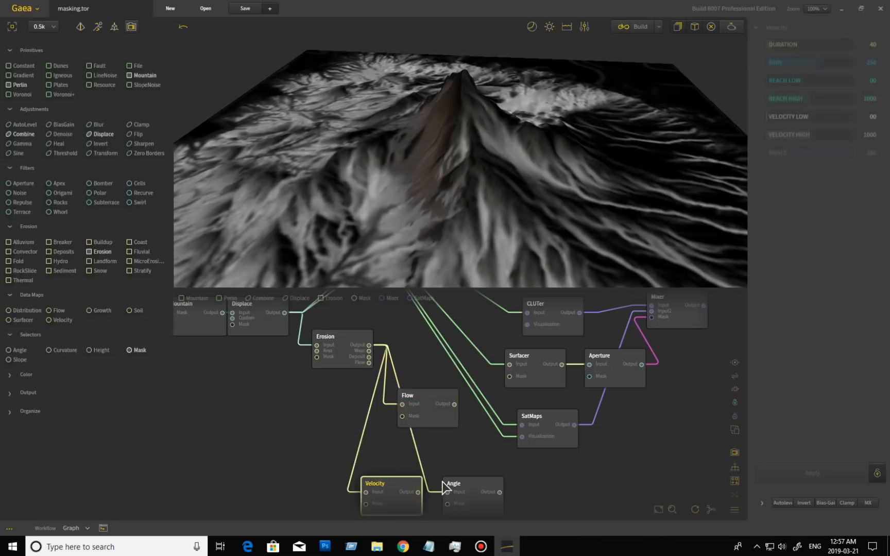
drag(516, 207, 499, 190)
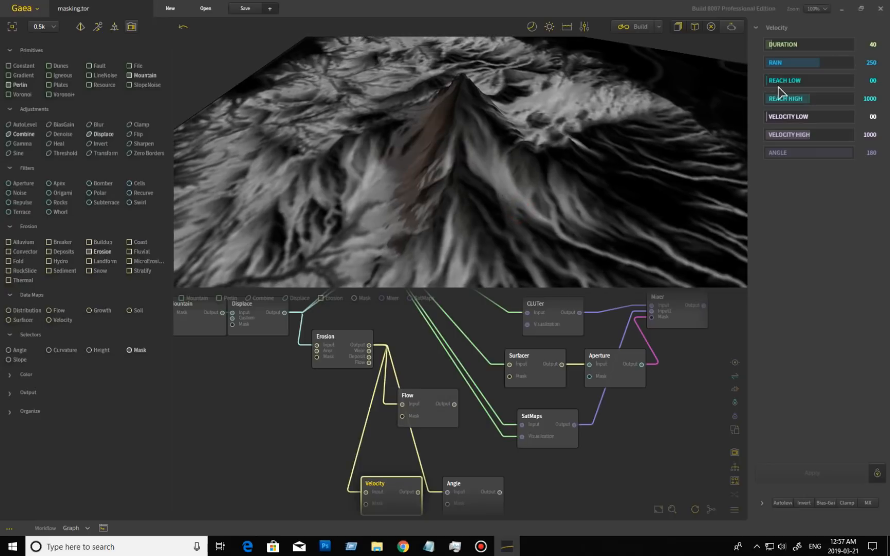
drag(568, 169, 624, 153)
click(789, 48)
click(825, 474)
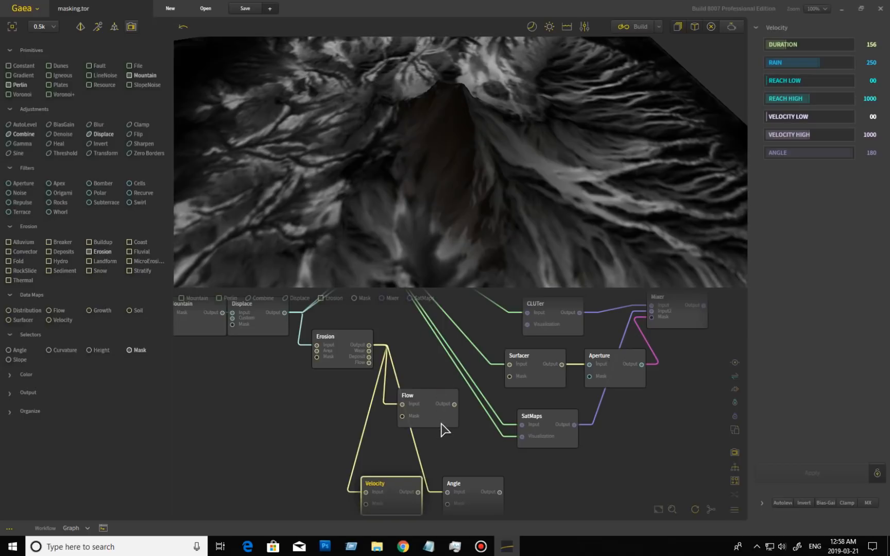
drag(489, 206, 445, 232)
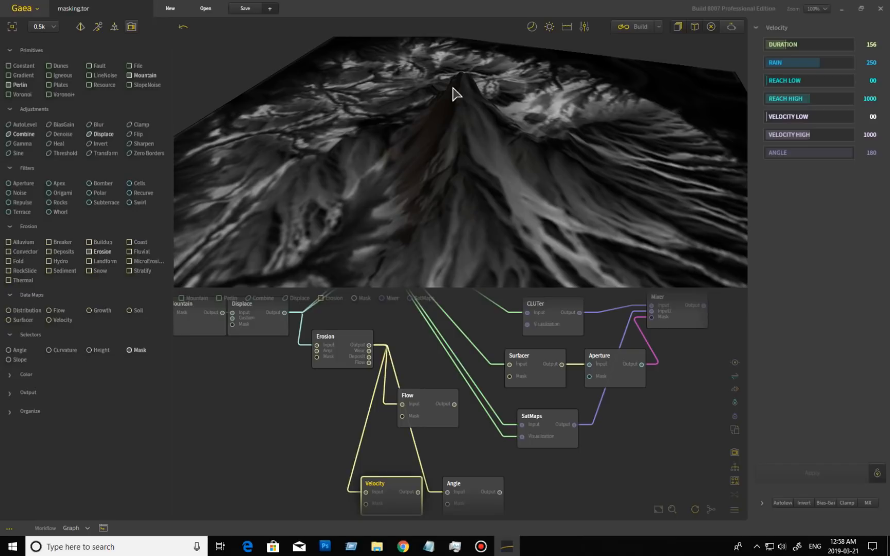
drag(441, 150, 536, 159)
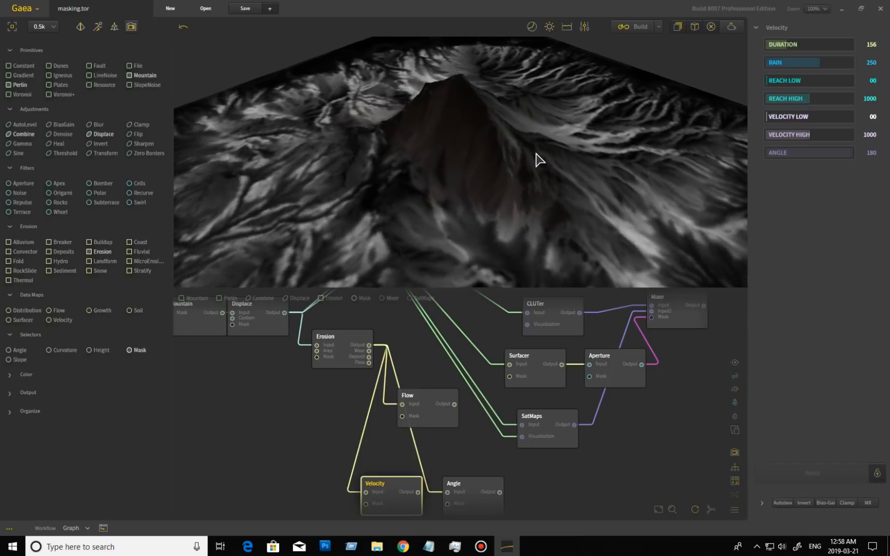
drag(574, 193, 561, 241)
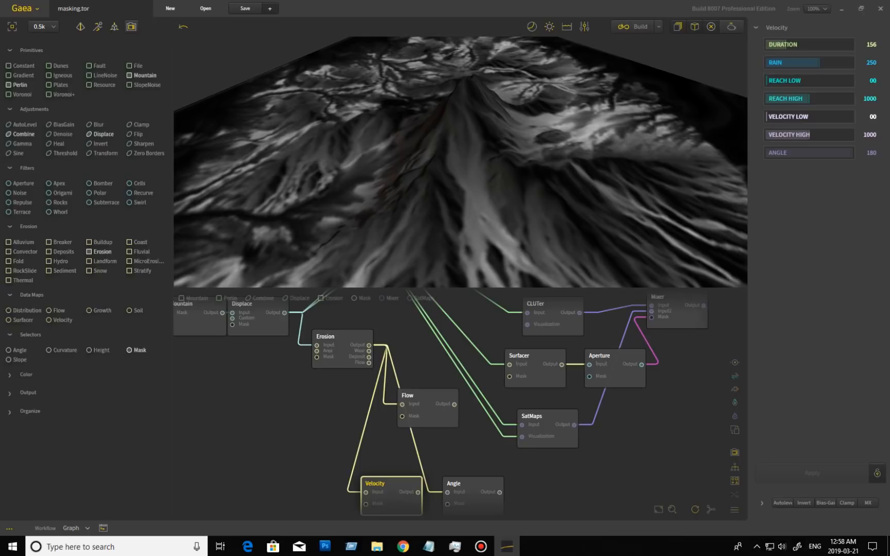
click(803, 46)
click(701, 66)
click(824, 479)
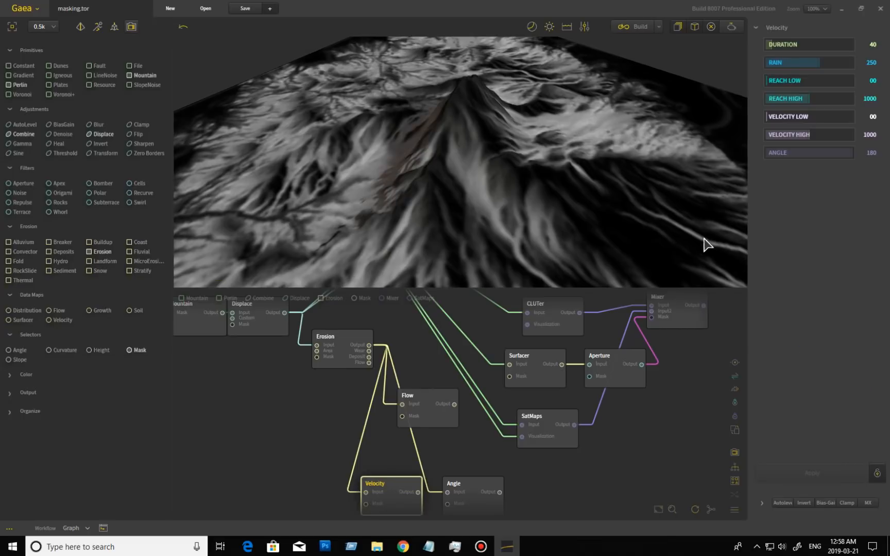
Set Velocity Rain to 203 and Reach High to 234, rebuilding the map after each change
drag(445, 185, 641, 164)
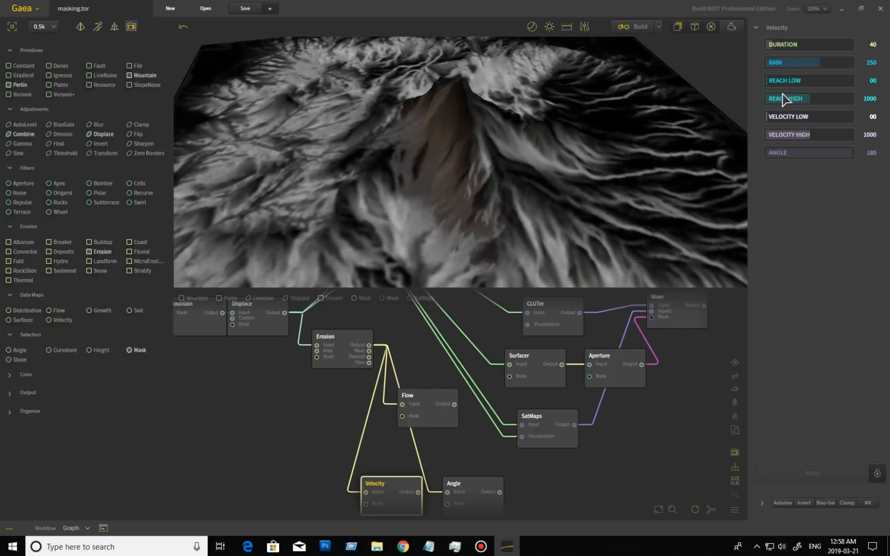
click(790, 64)
click(824, 473)
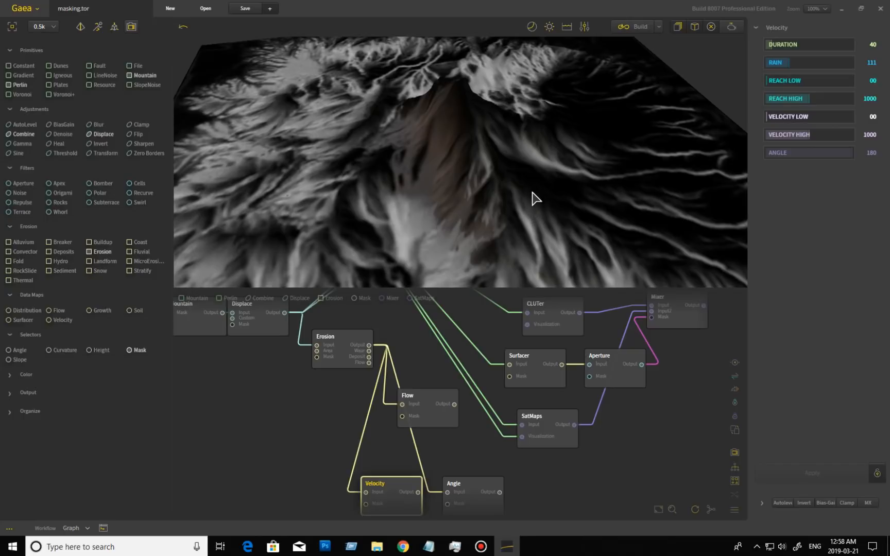
drag(447, 204, 545, 215)
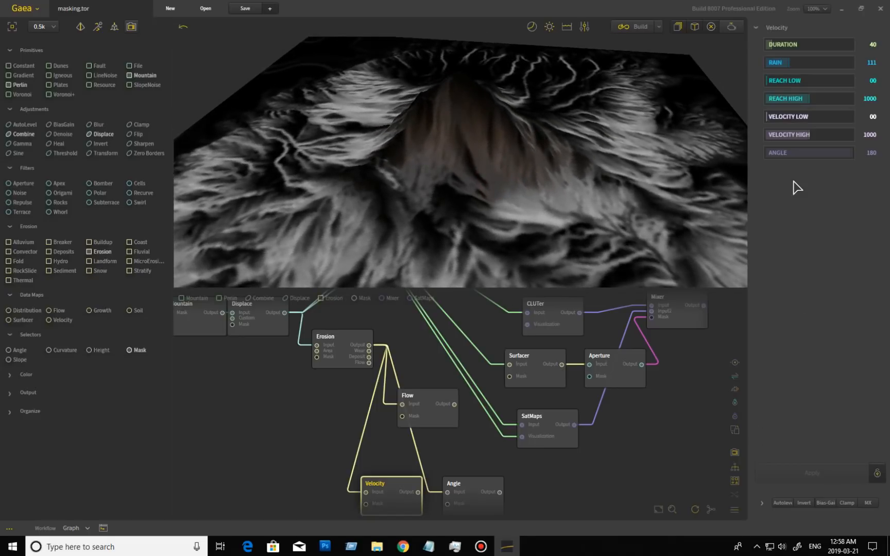
click(809, 62)
click(828, 471)
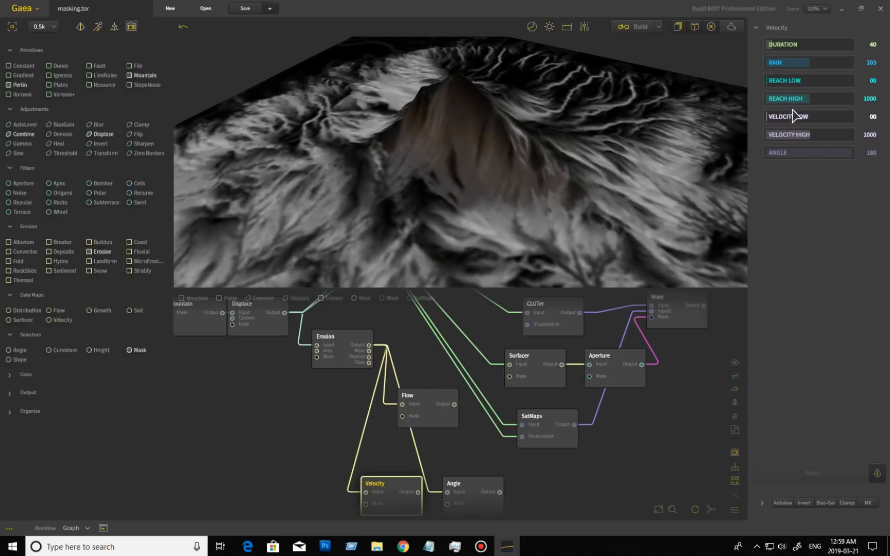
click(775, 100)
click(777, 99)
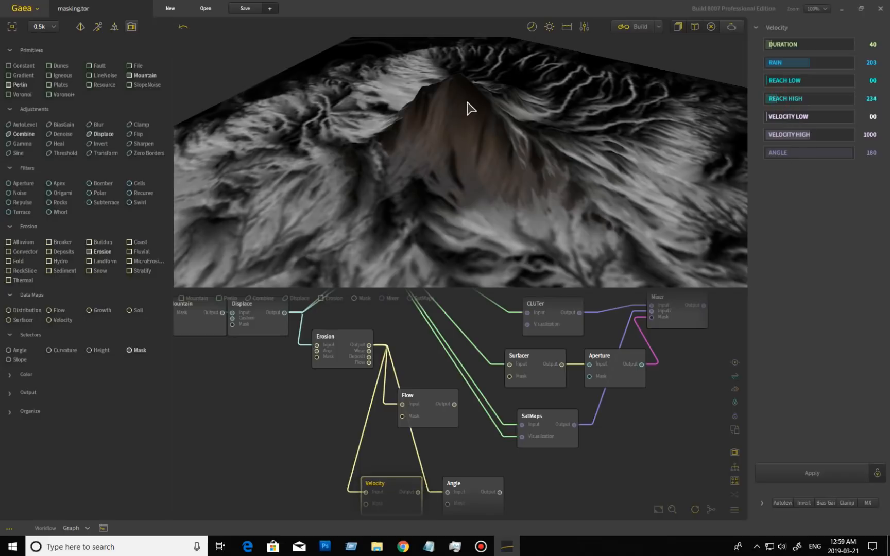
click(807, 477)
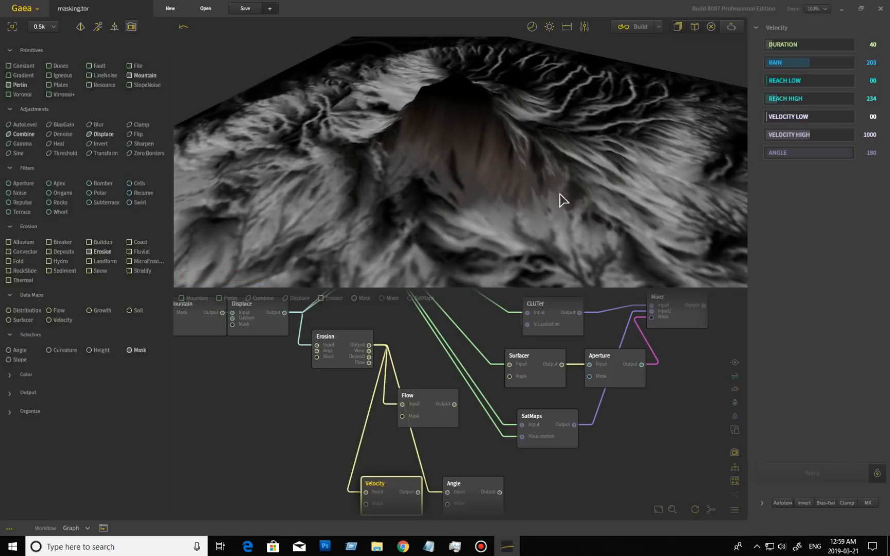
Lower Velocity High to 519 and rebuild the Velocity map
drag(548, 165, 537, 193)
scroll(537, 194, up, 3)
scroll(582, 227, down, 5)
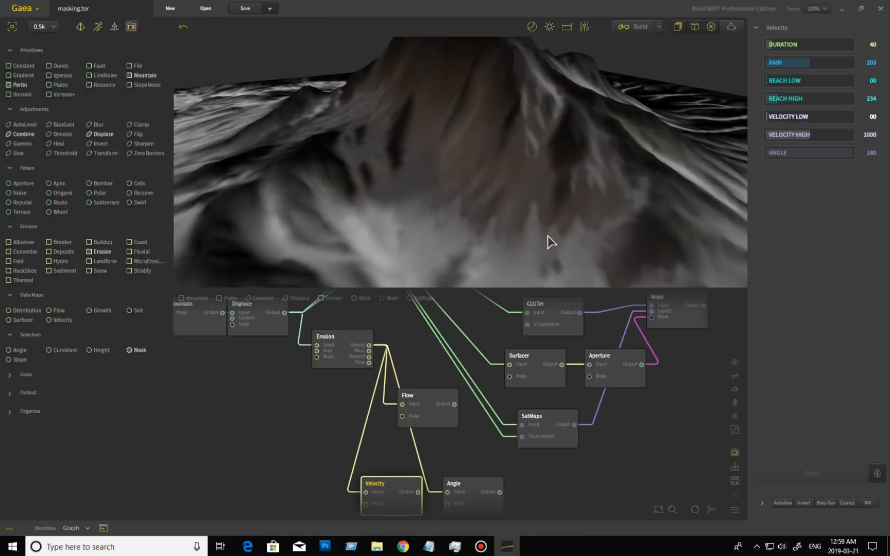
scroll(551, 234, down, 2)
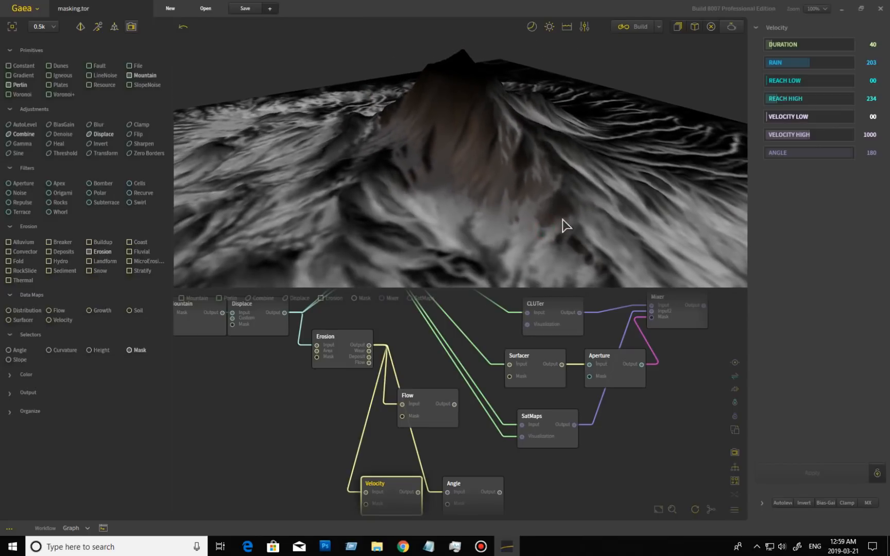
click(788, 135)
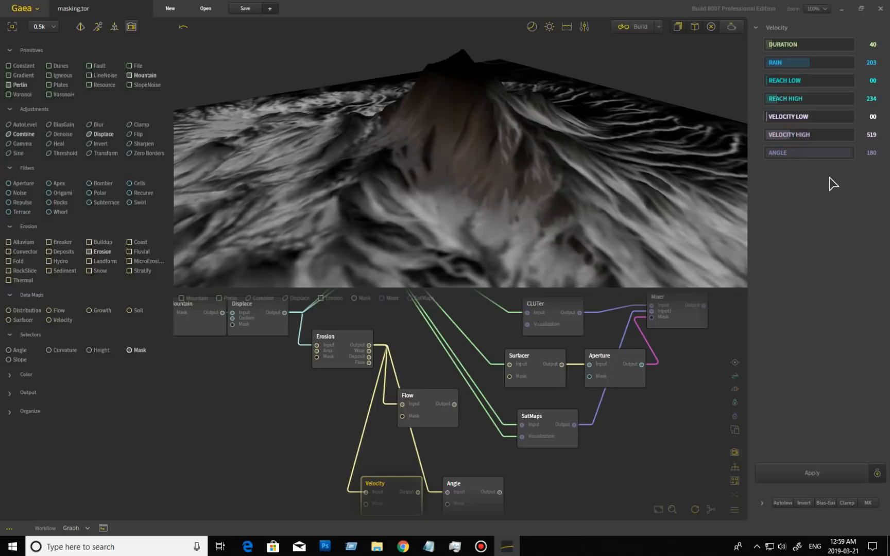
scroll(537, 225, down, 4)
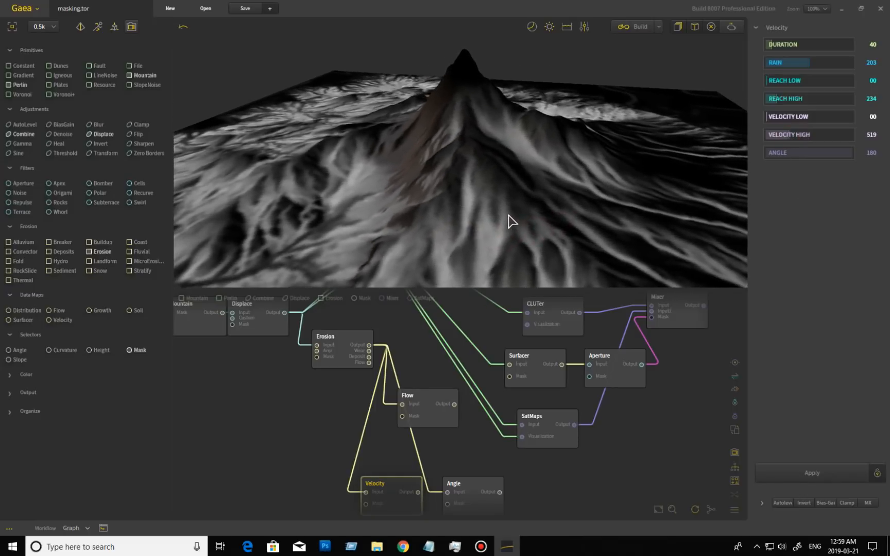
scroll(511, 222, up, 4)
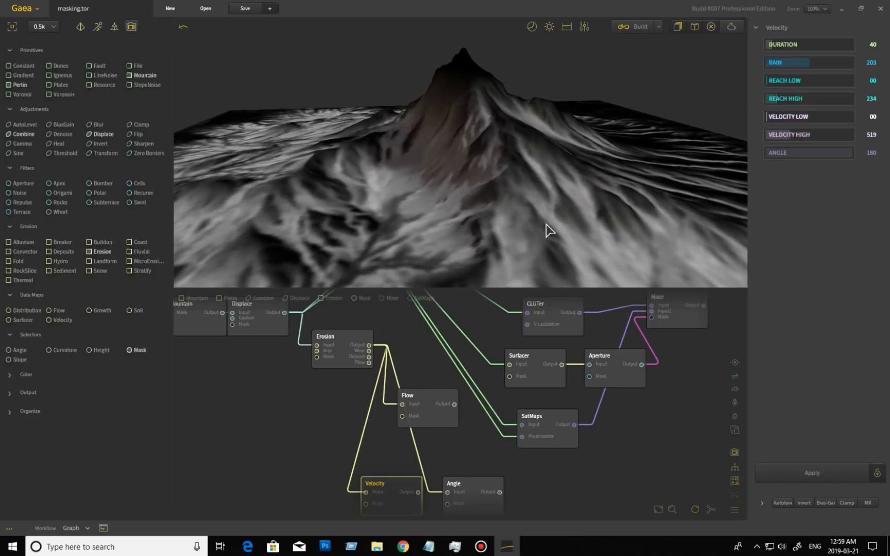
drag(375, 201, 506, 195)
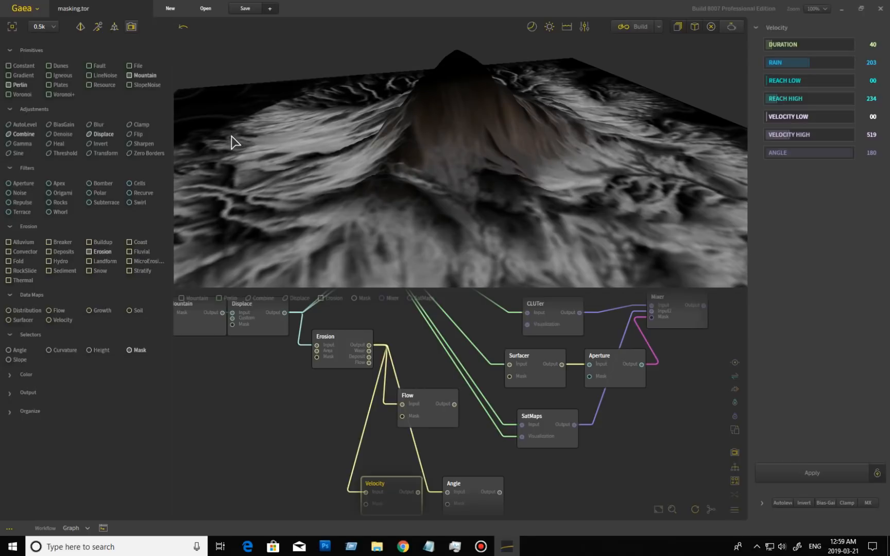
drag(553, 171, 500, 201)
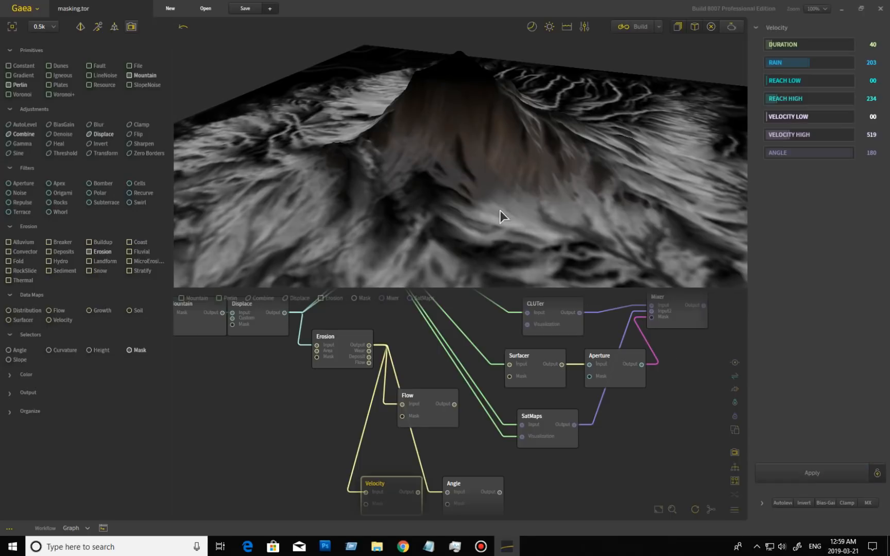
click(802, 472)
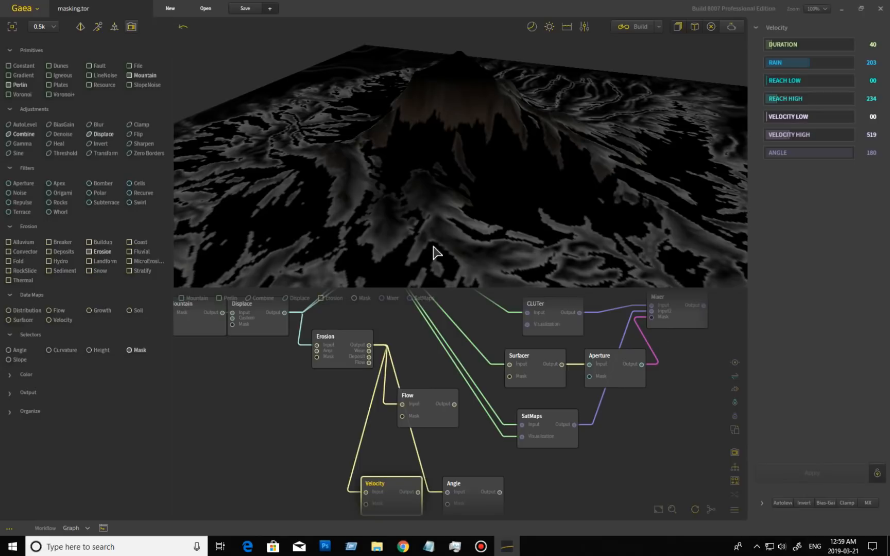
drag(406, 236, 279, 234)
Reset Velocity High to its default 1000, rebuild, and view the map from above
click(809, 136)
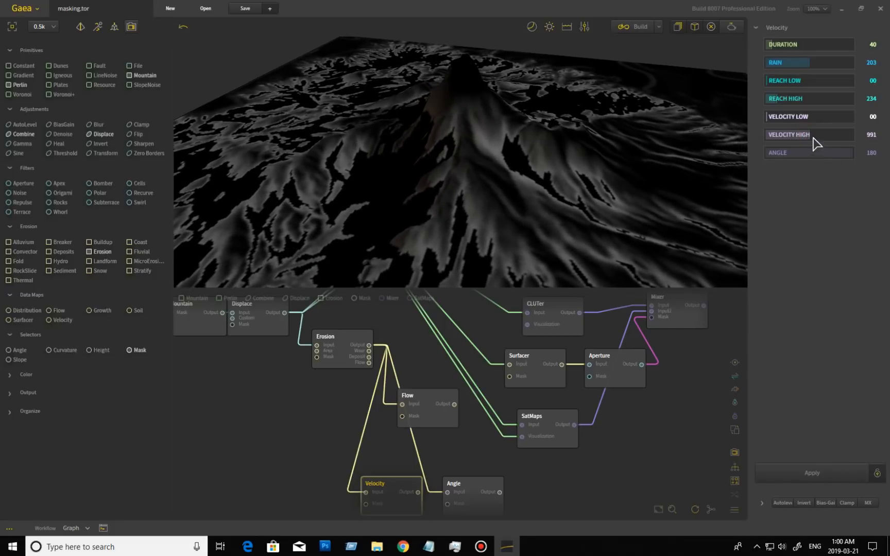
right_click(808, 136)
click(702, 156)
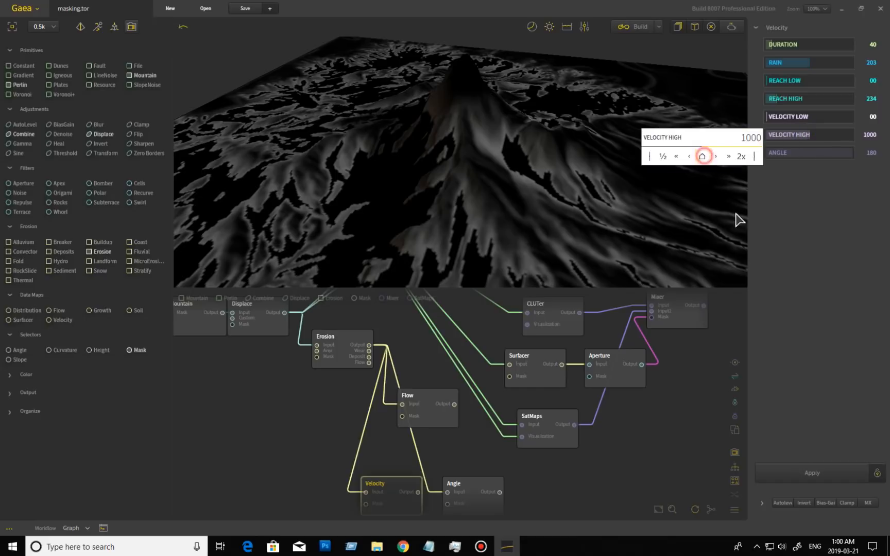
click(829, 474)
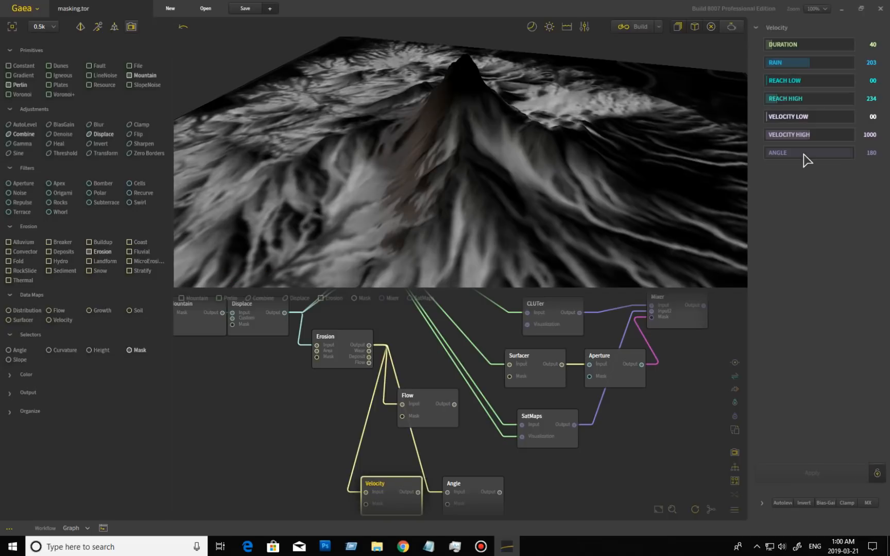
drag(595, 221, 608, 187)
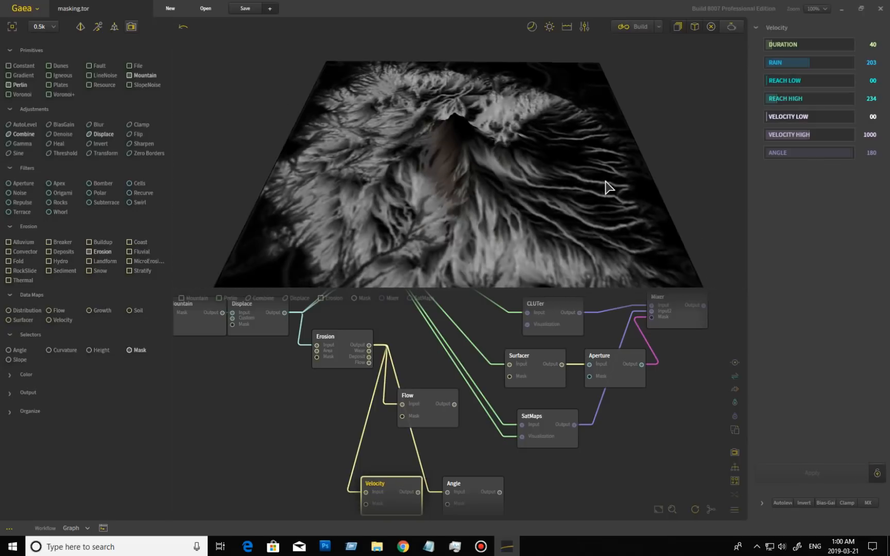
drag(558, 215, 532, 176)
scroll(559, 161, down, 3)
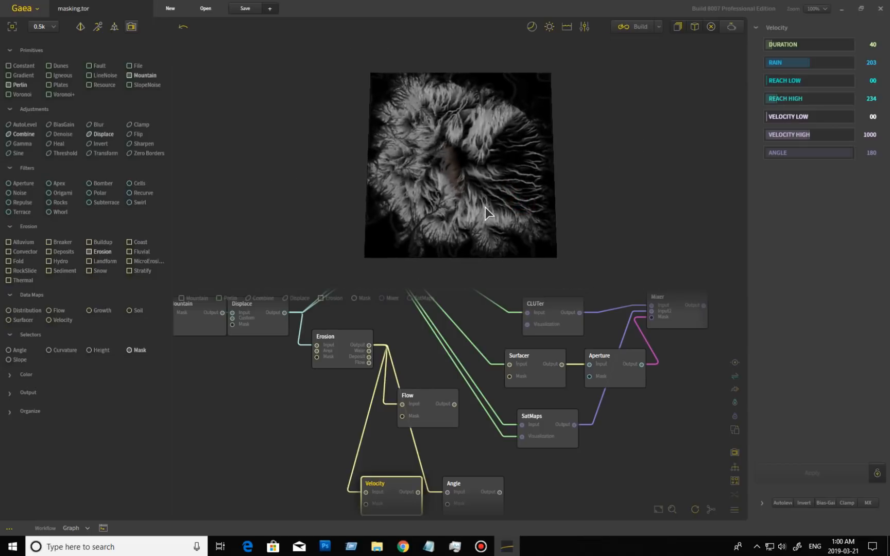
Preview the Angle selector, lower its Max, and set its Azimuth to 78
click(476, 500)
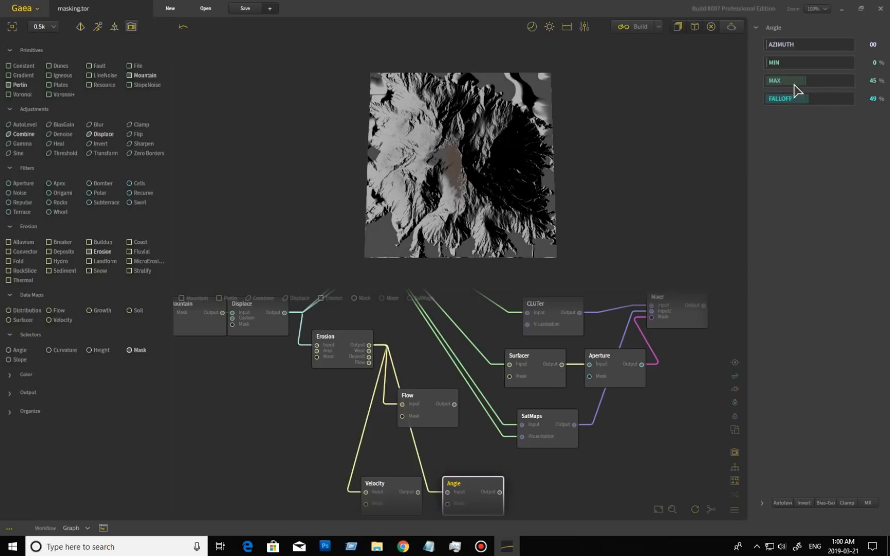
drag(806, 82, 785, 81)
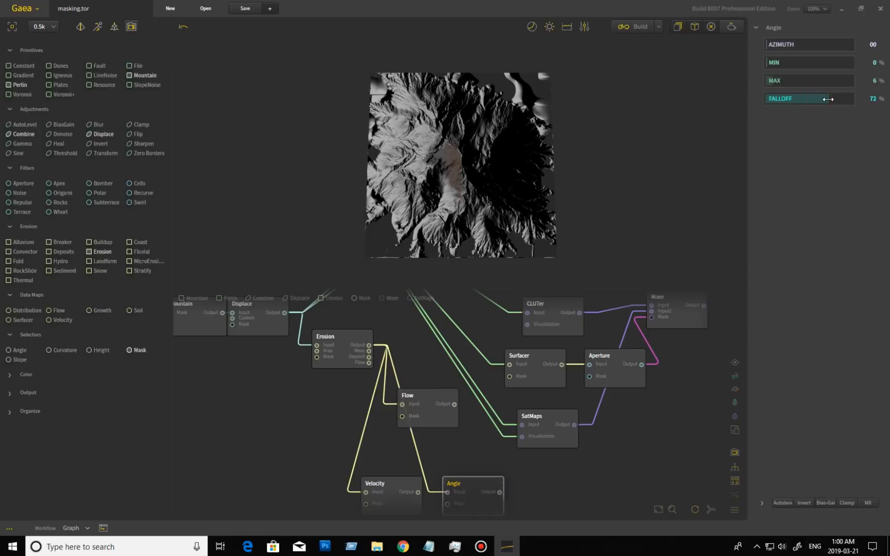
mouse_move(496, 185)
mouse_down()
mouse_move(468, 216)
mouse_move(450, 214)
mouse_move(477, 224)
mouse_move(342, 239)
mouse_up()
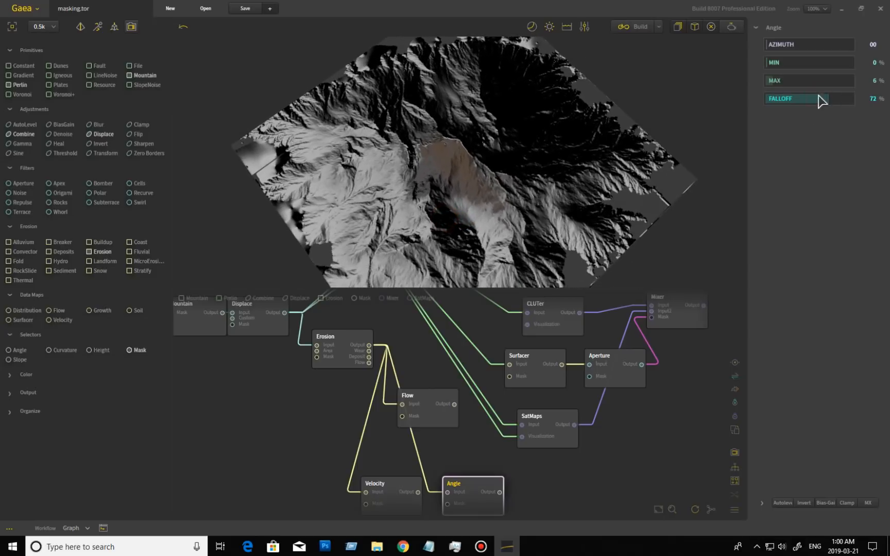
click(769, 44)
click(786, 44)
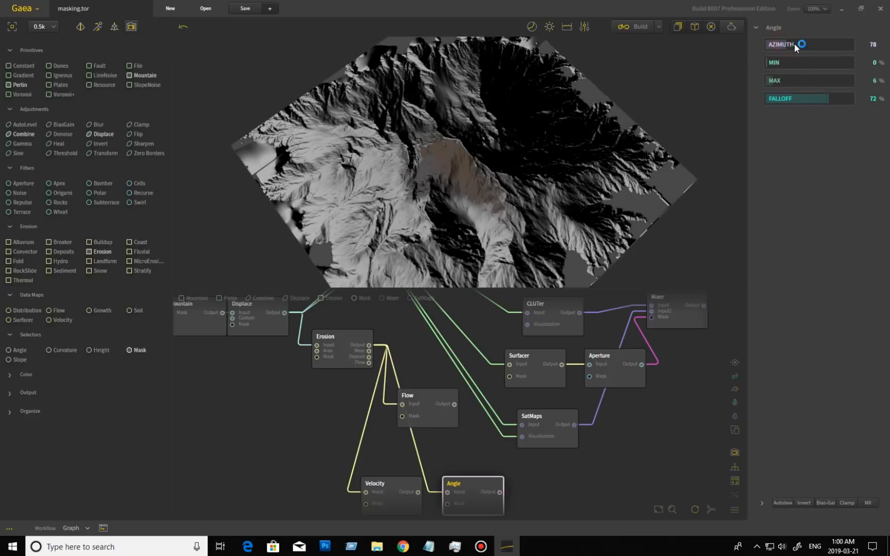
drag(587, 160, 534, 189)
scroll(534, 189, down, 4)
Switch the preview back to the Velocity map and view it more top-down
click(403, 492)
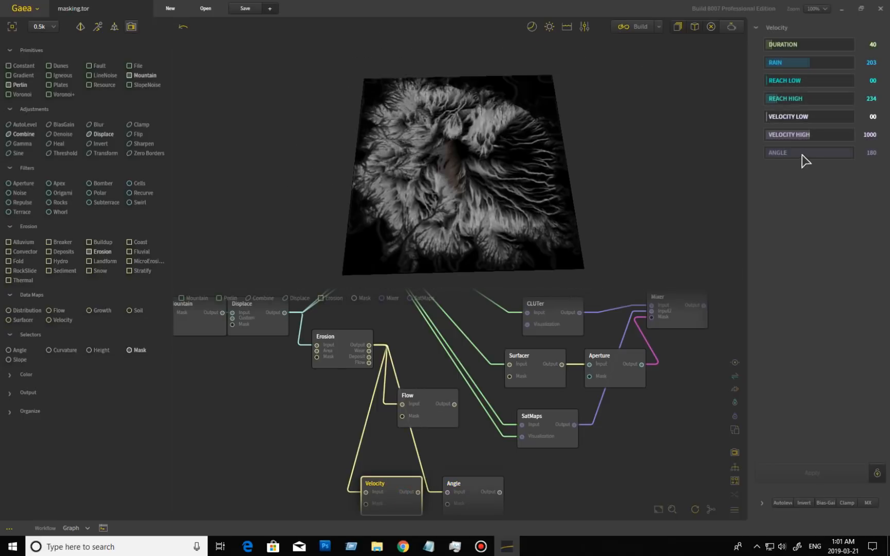
mouse_move(476, 196)
mouse_down()
mouse_move(525, 184)
mouse_move(417, 209)
mouse_up()
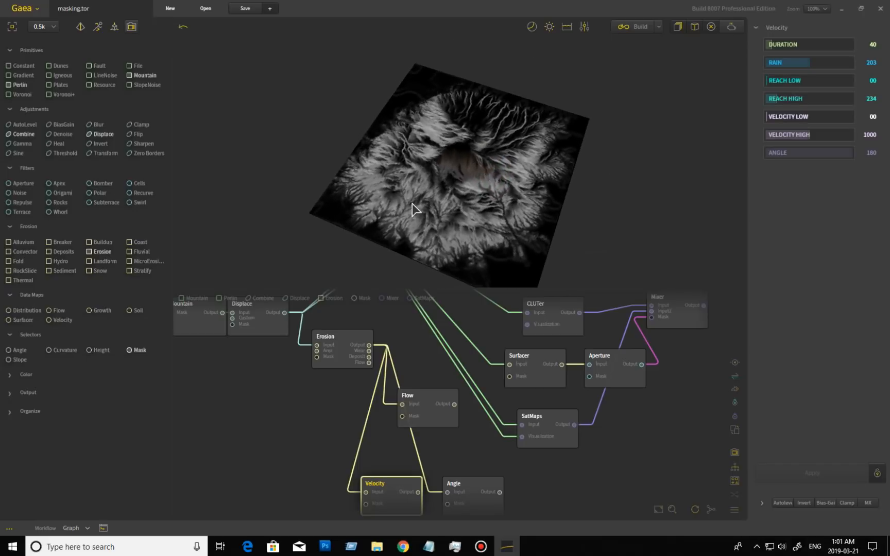
drag(502, 178, 493, 175)
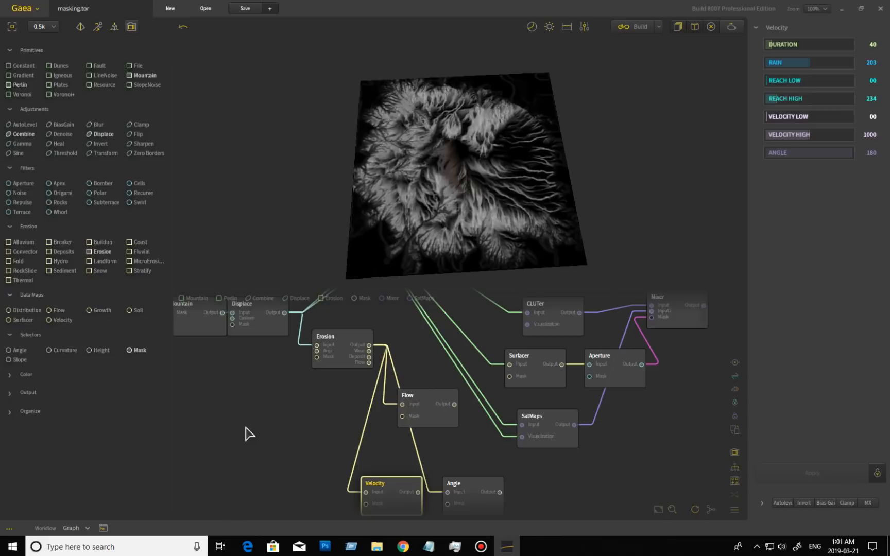
Add a Height selector to the graph beside the Mountain node
middle_drag(212, 411, 340, 501)
drag(302, 419, 279, 368)
drag(95, 352, 293, 366)
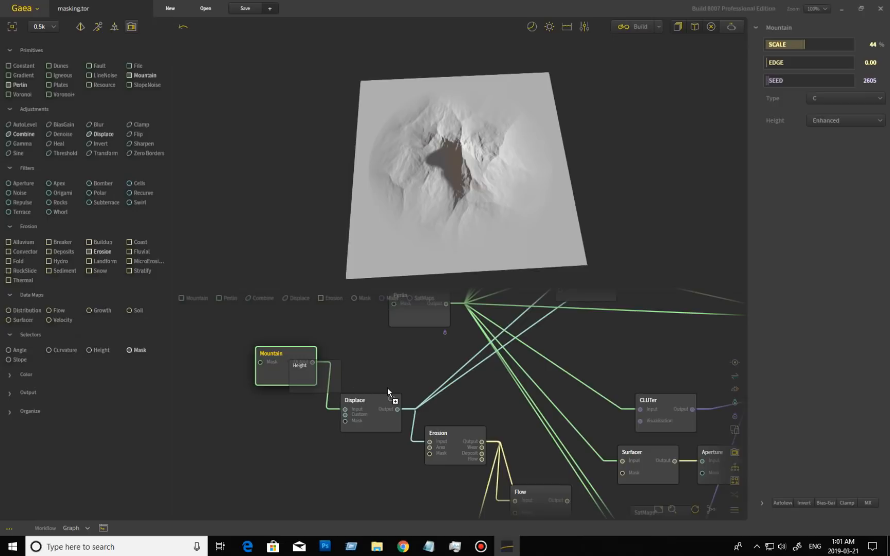
drag(373, 392, 394, 356)
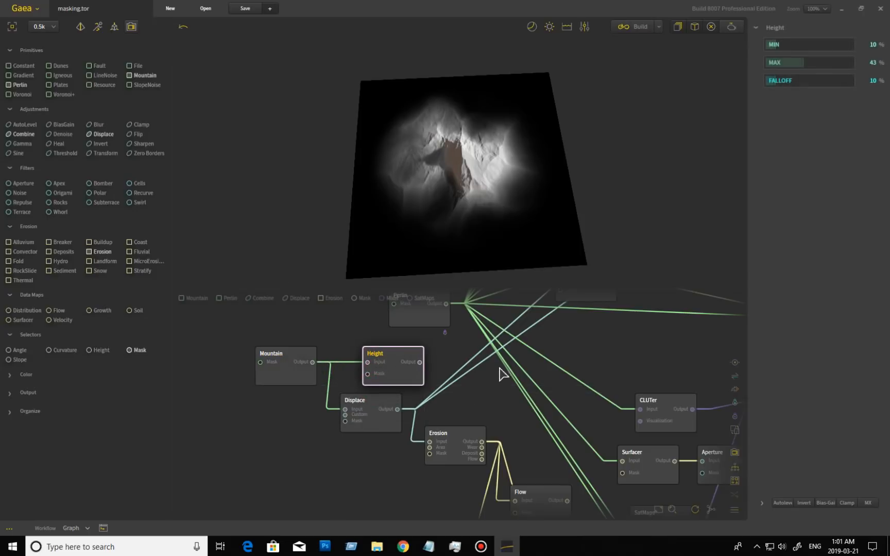
Narrow the Height mask's Max to 14%
right_drag(538, 173, 523, 204)
scroll(496, 221, down, 4)
scroll(497, 221, up, 8)
scroll(496, 221, up, 2)
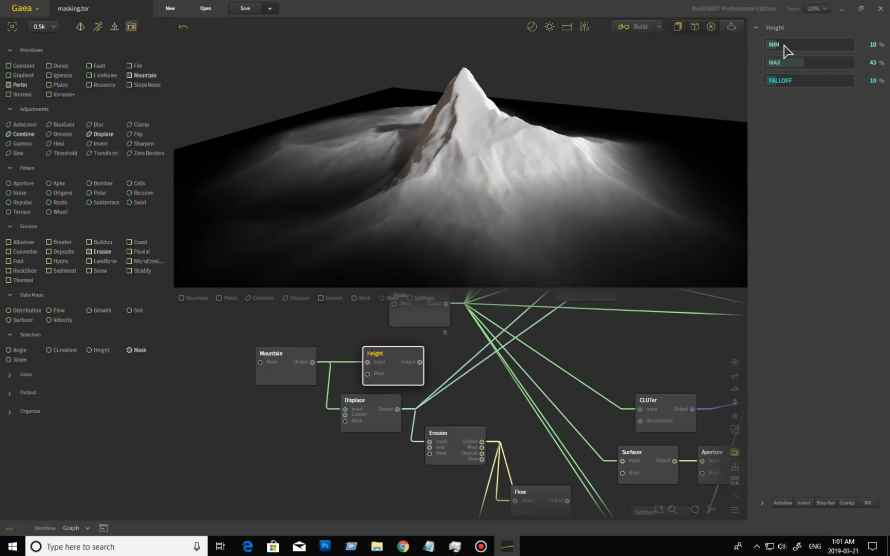
drag(806, 62, 852, 62)
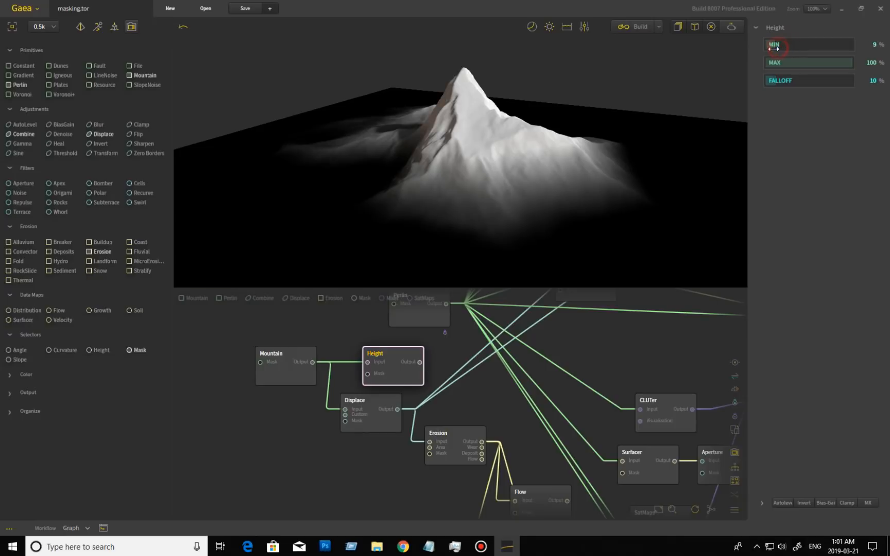
click(785, 63)
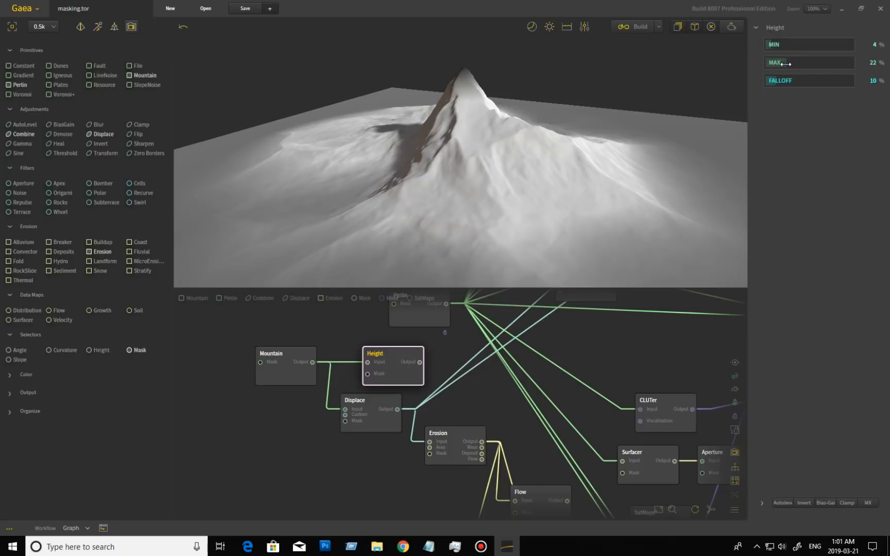
drag(782, 63, 778, 63)
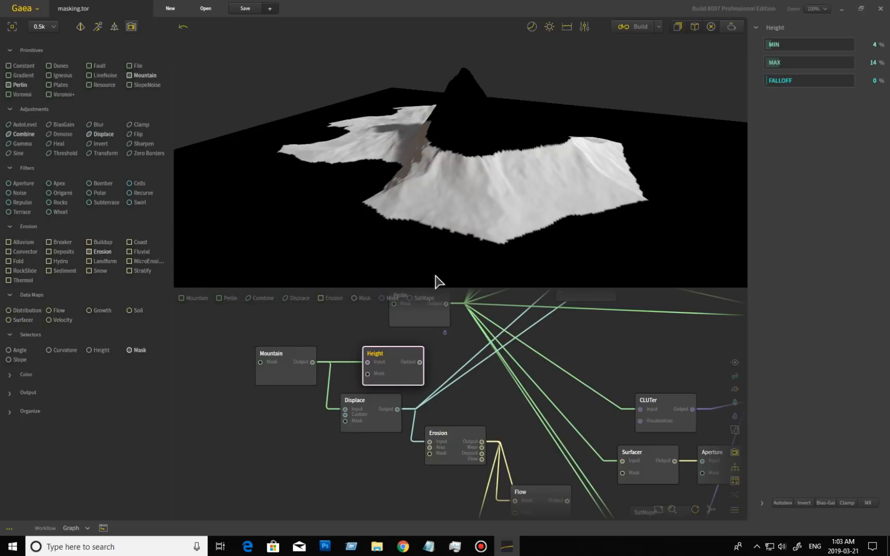
Preview the six Surfacer nodes one by one, ending on the Wind Streaks Surfacer
drag(589, 337, 603, 485)
drag(455, 389, 379, 471)
drag(409, 436, 365, 470)
click(488, 351)
click(488, 387)
click(485, 424)
click(489, 469)
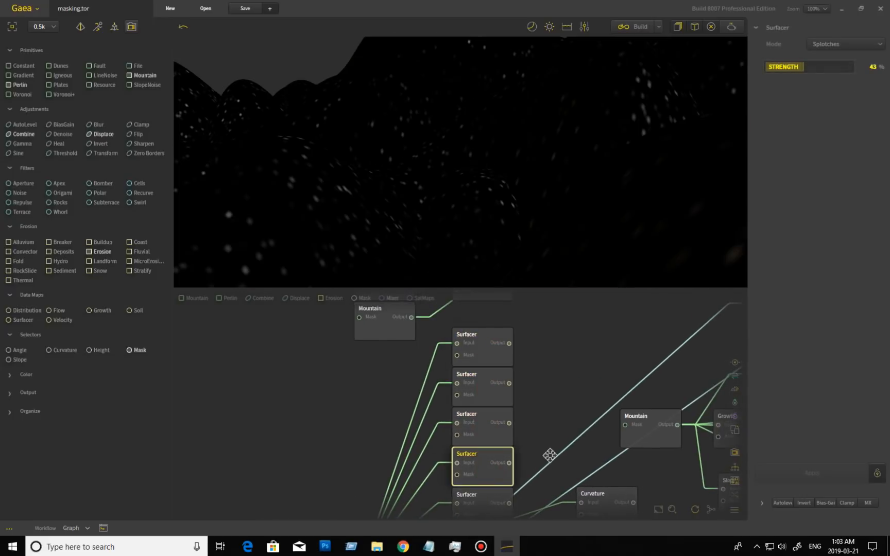
drag(546, 456, 548, 394)
click(493, 446)
click(492, 474)
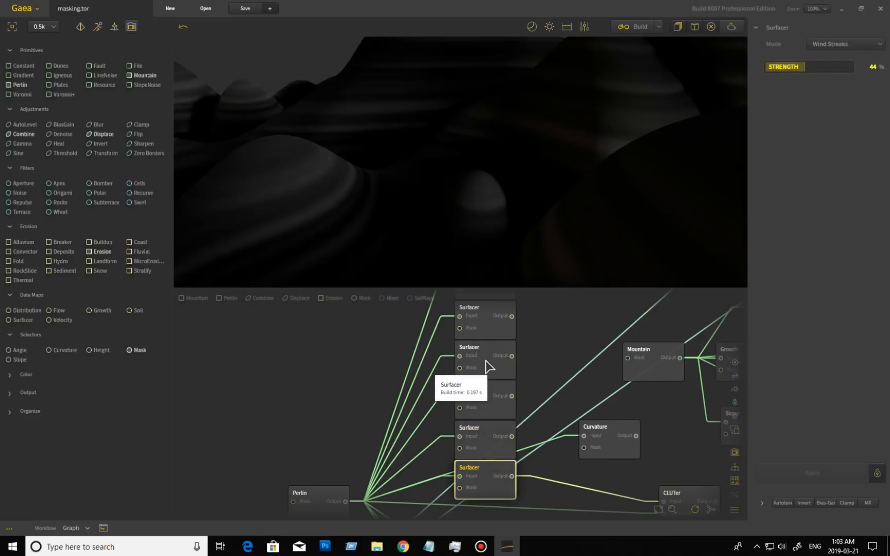
Pan across the graph from the Mountain node through the CLUTer to the Output node
drag(546, 354, 445, 491)
drag(524, 387, 496, 381)
drag(556, 413, 460, 390)
drag(477, 473, 493, 387)
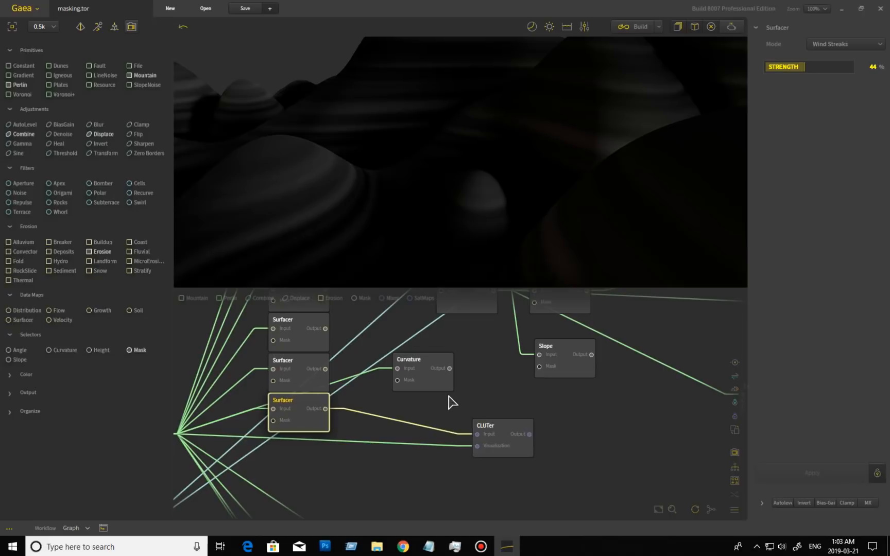
drag(382, 467, 421, 469)
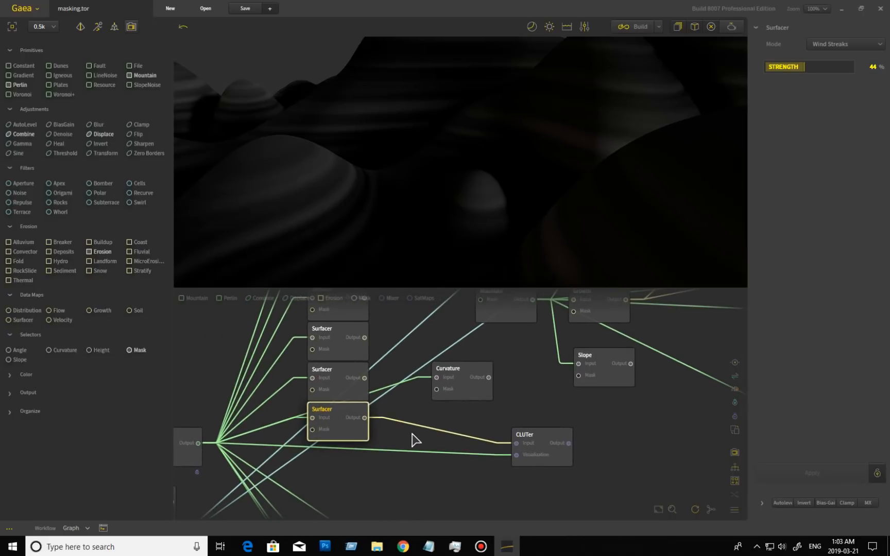